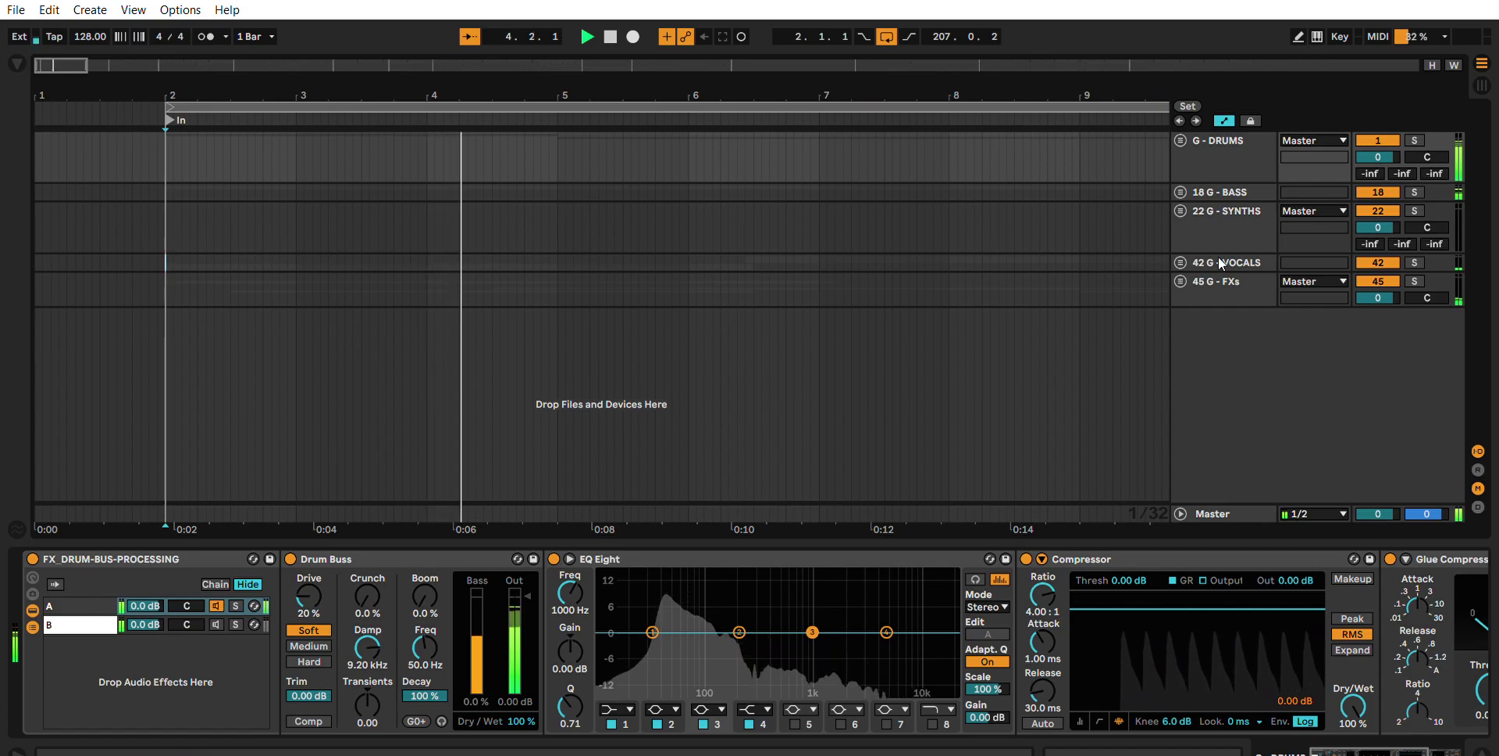
Make the arrangement view follow playback and inspect the device chains of the drums, synths, FXs and bass groups.
left_click(472, 34)
scroll(452, 188, "up", 2)
scroll(735, 223, "down", 5)
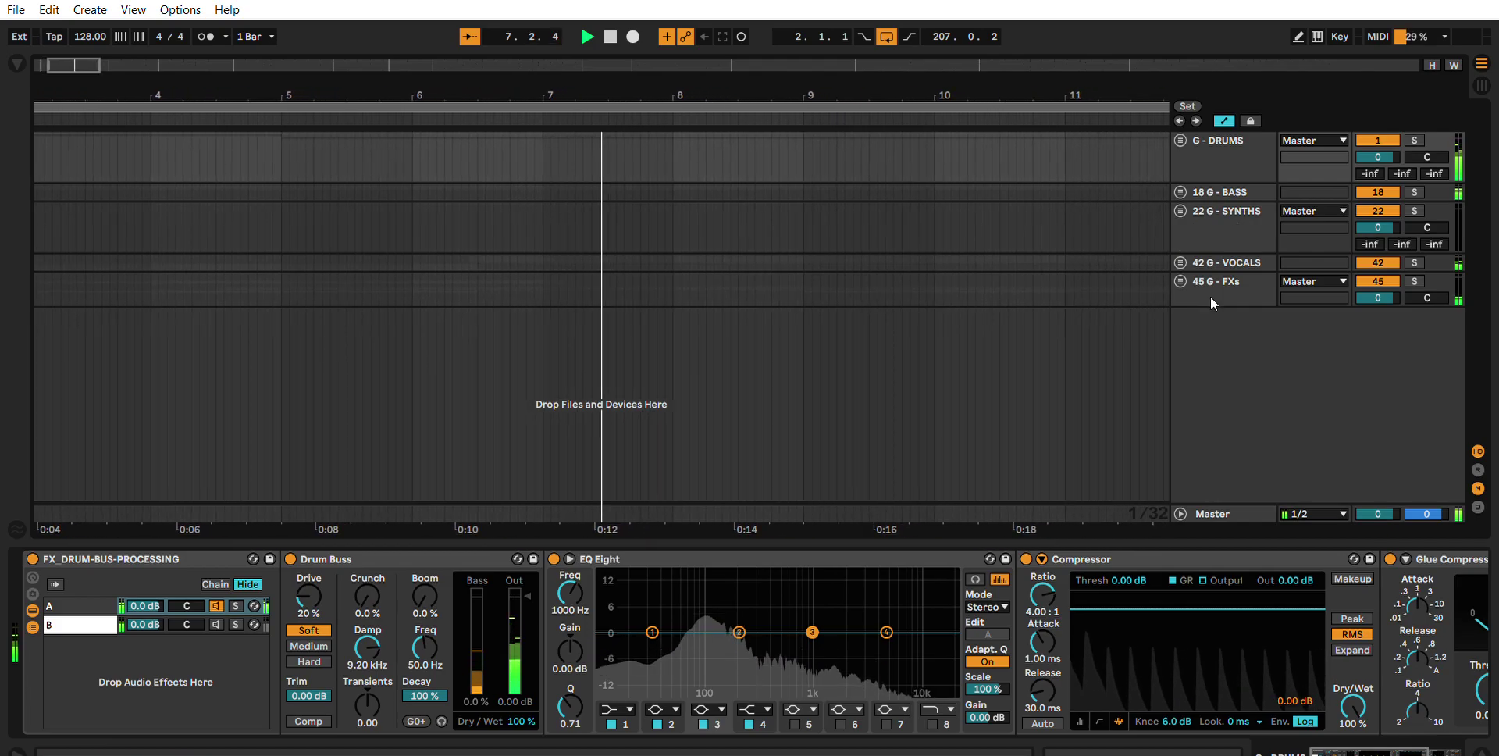
left_click(1235, 154)
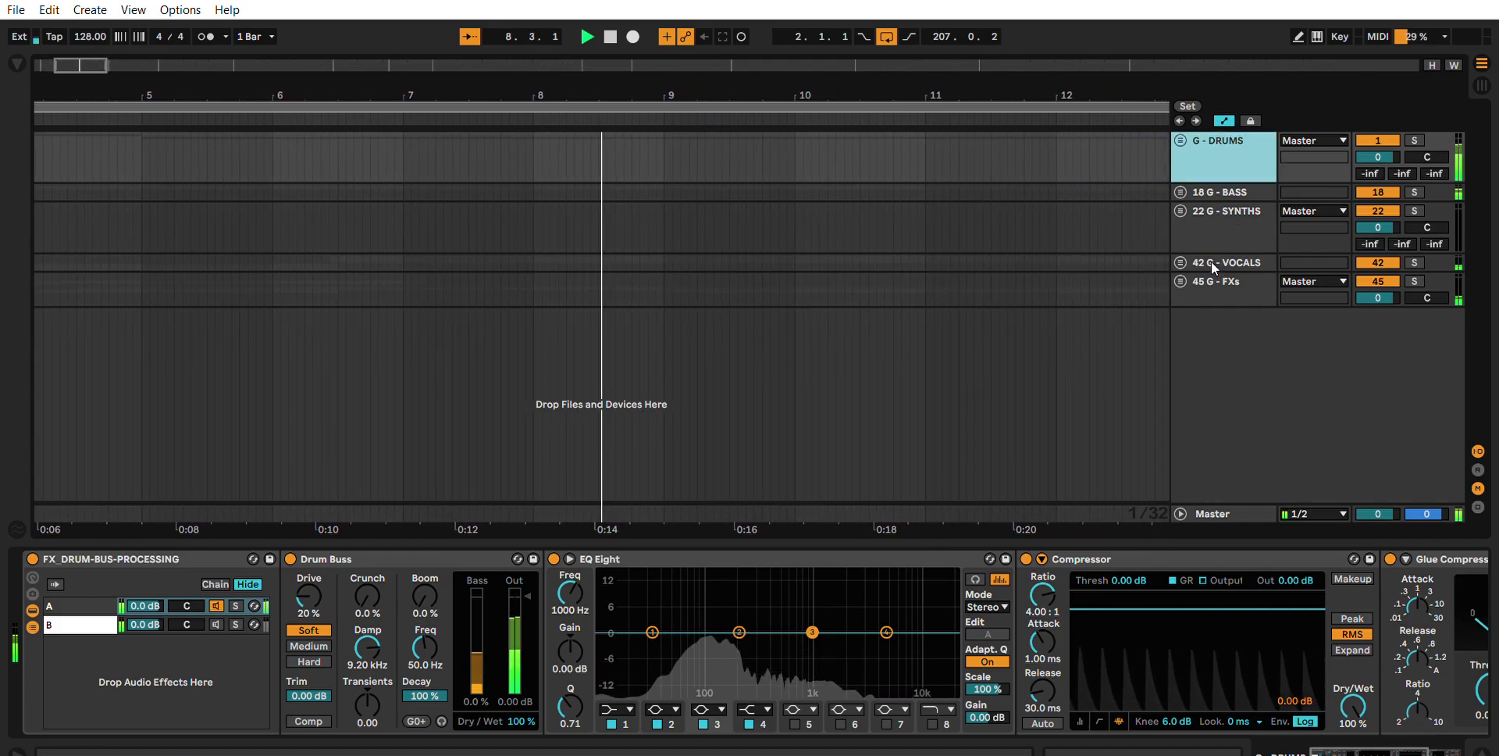
left_click(1229, 205)
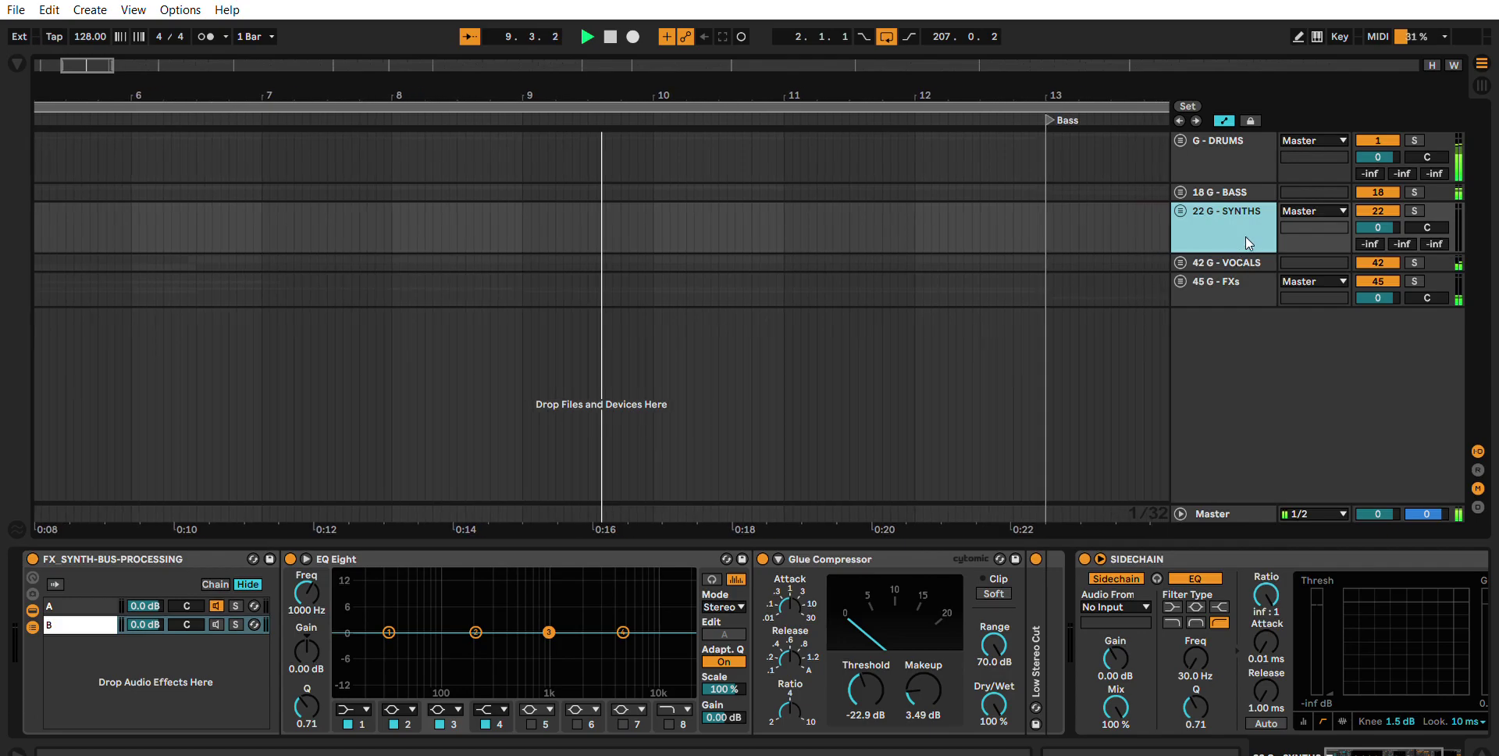
left_click(1224, 282)
left_click(1221, 214)
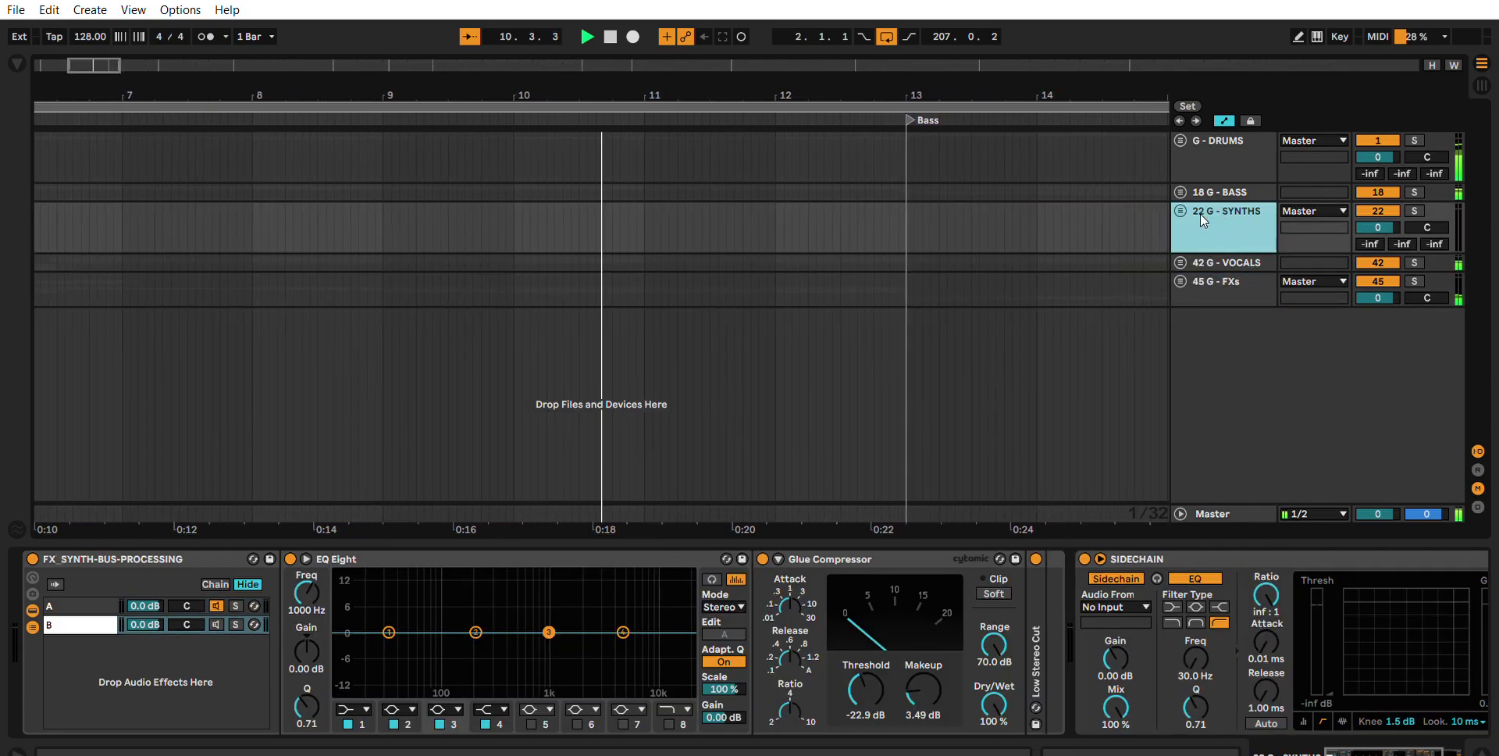
left_click(1202, 189)
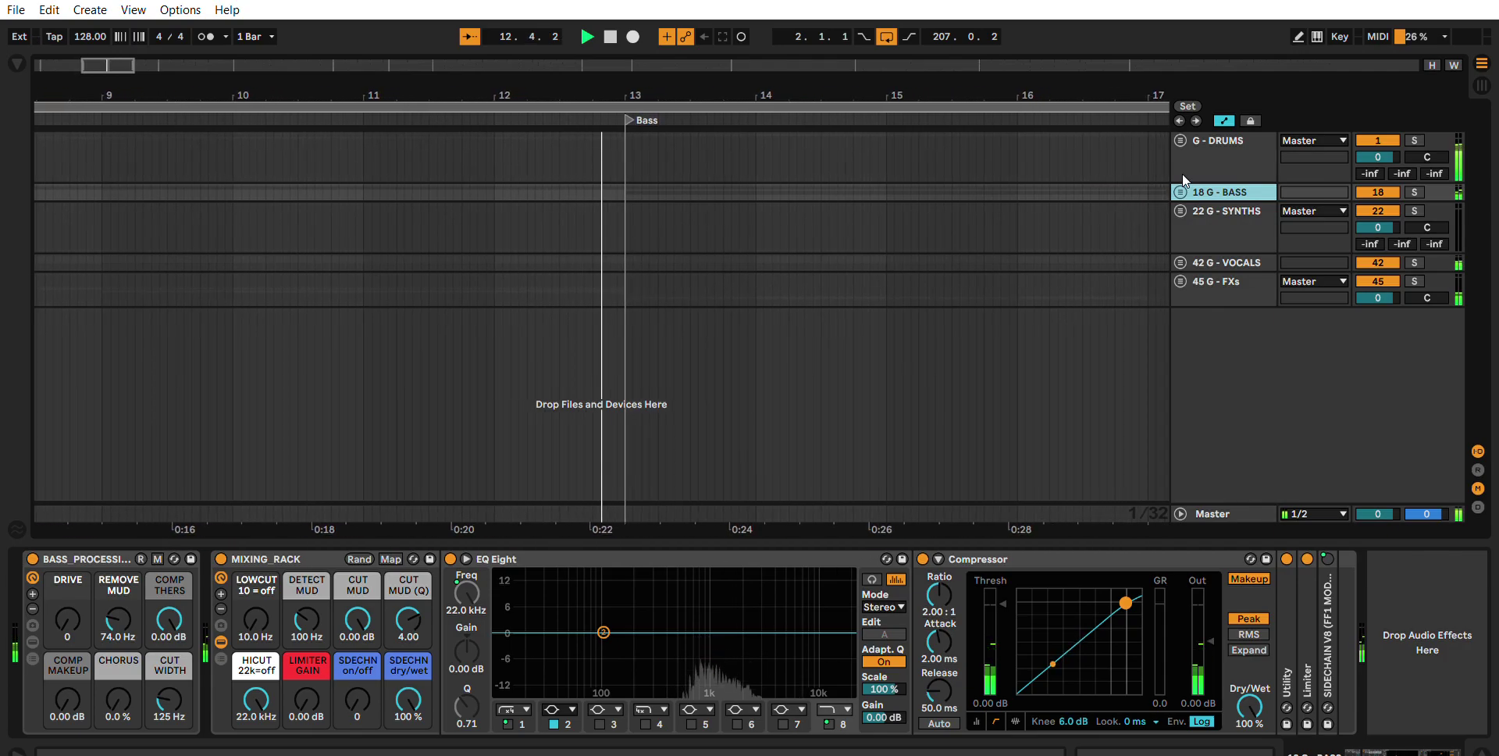
Unfold all track groups and view the device chains of the Bass and SUB tracks.
key("alt+u")
scroll(1178, 177, "down", 1)
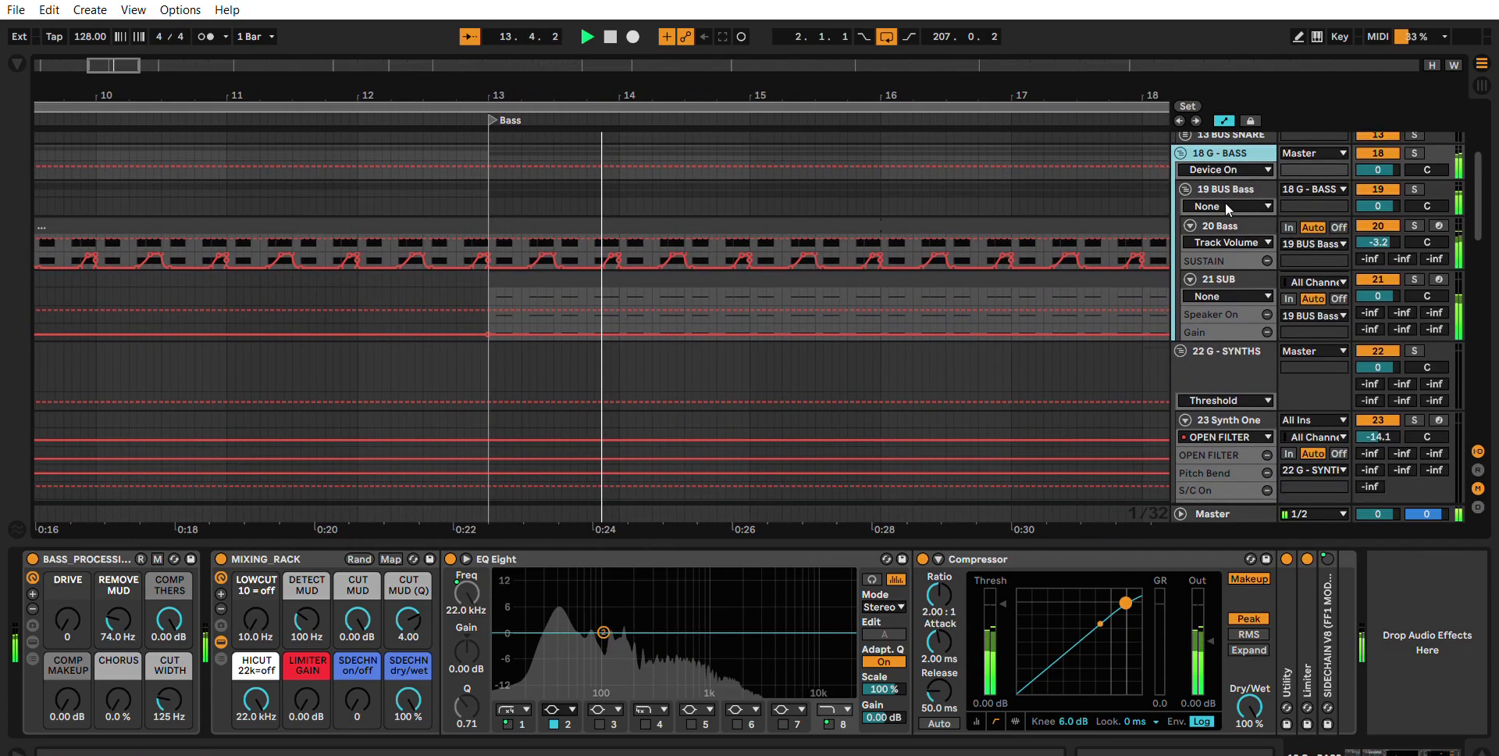
left_click(1233, 226)
left_click(1249, 260)
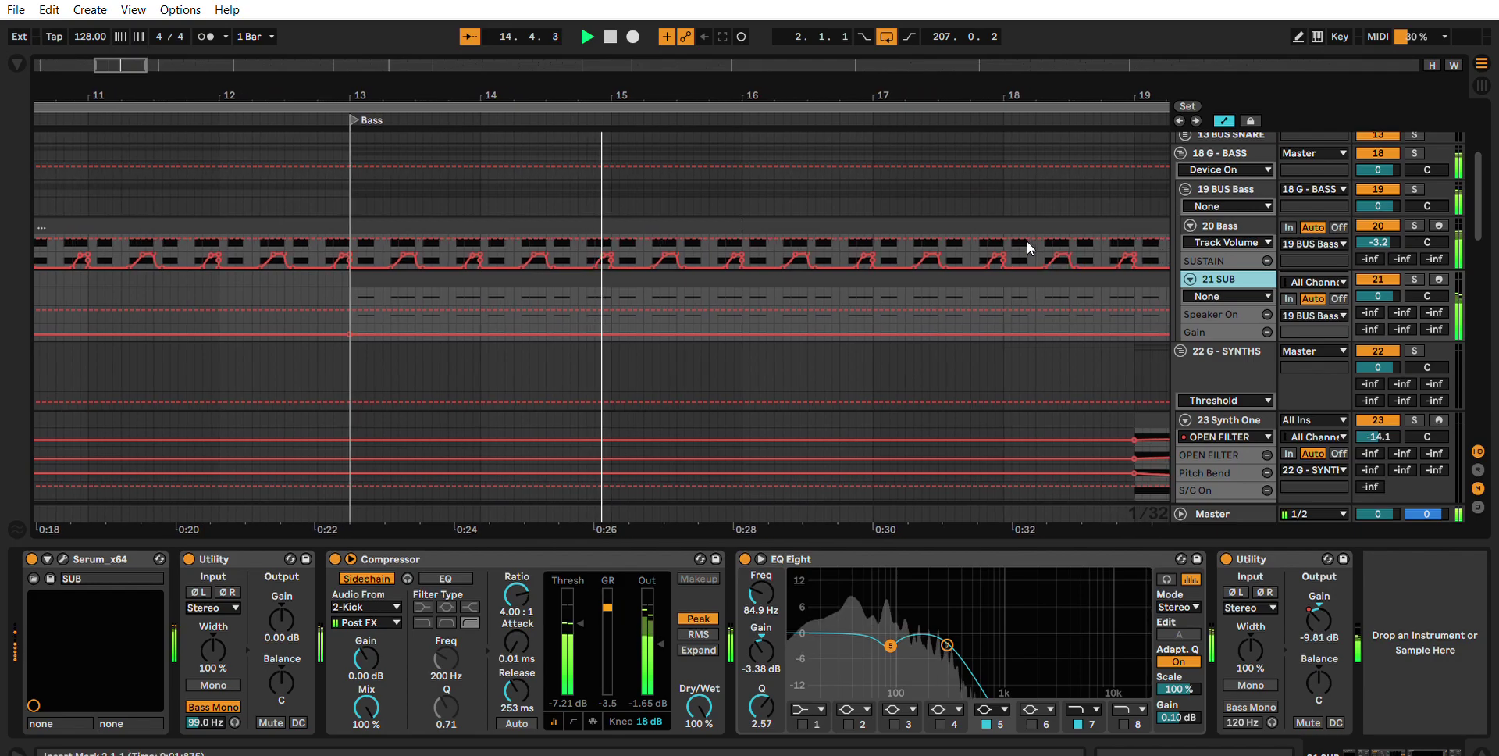
Examine the synth, vocal and FX tracks over a wider stretch of the timeline.
scroll(1015, 251, "down", 5)
key("minus")
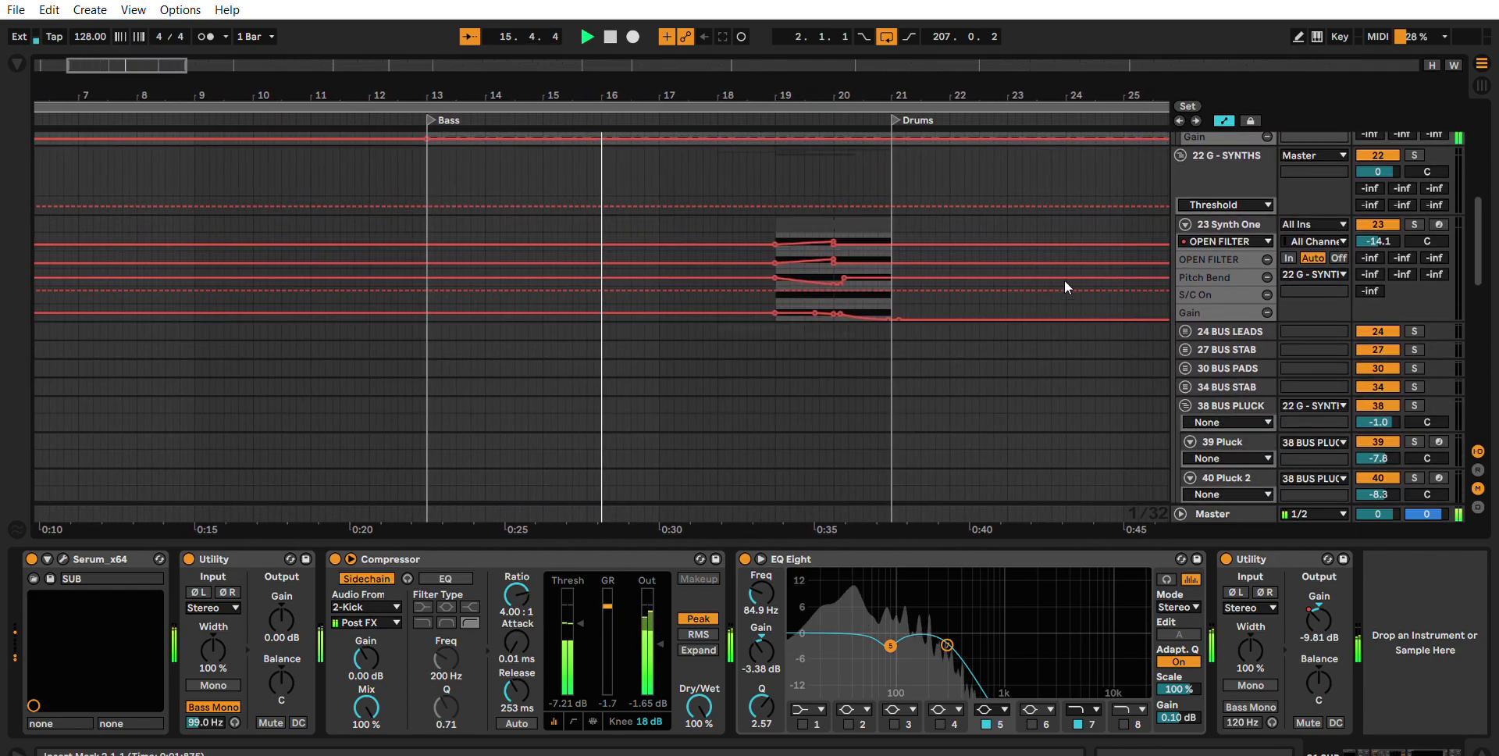
scroll(1272, 251, "down", 1)
scroll(1272, 251, "down", 6)
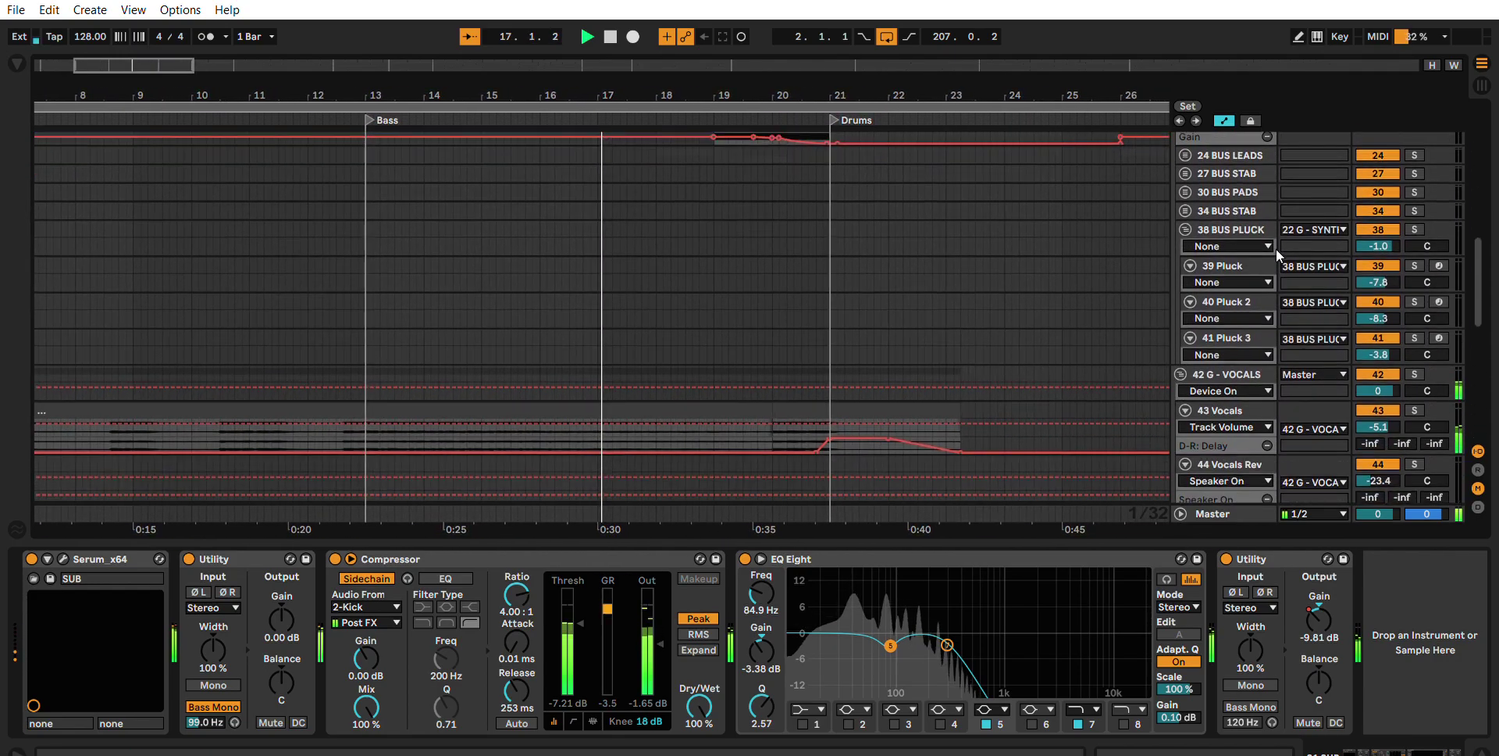
left_click(1246, 290)
scroll(1235, 286, "down", 9)
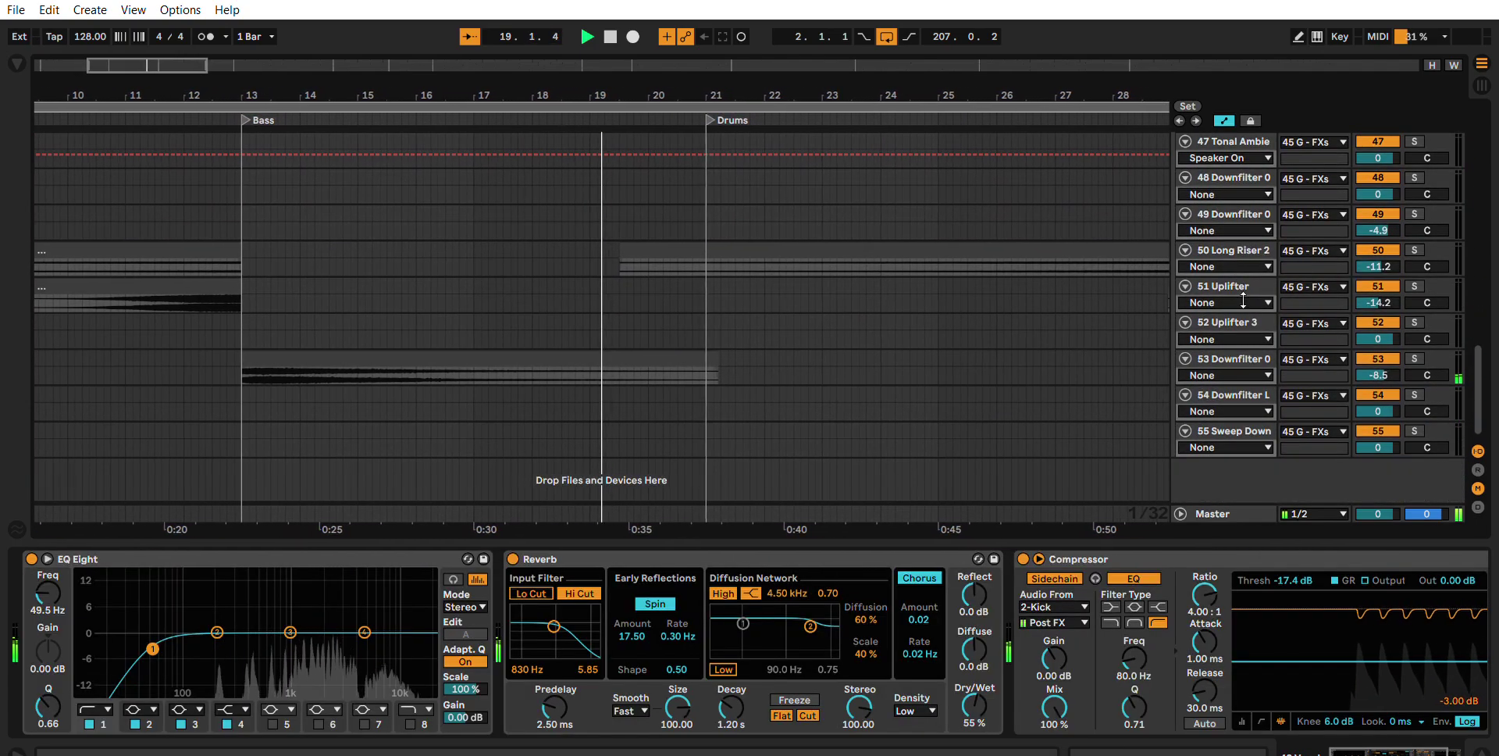
scroll(1236, 344, "up", 7)
scroll(1236, 402, "up", 15)
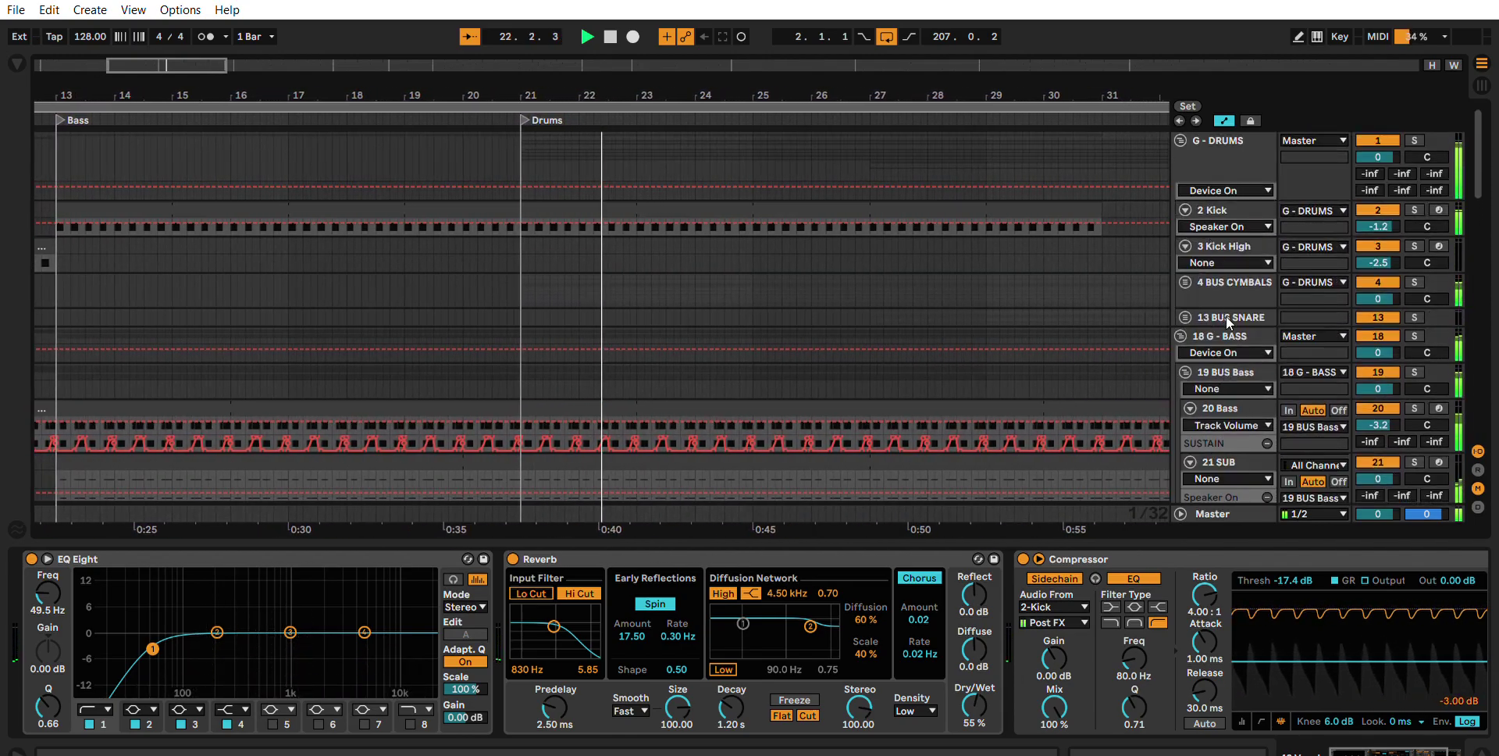
Select the synths group and unfold its lead, stab and pad bus groups.
scroll(1206, 262, "down", 5)
scroll(1225, 281, "down", 2)
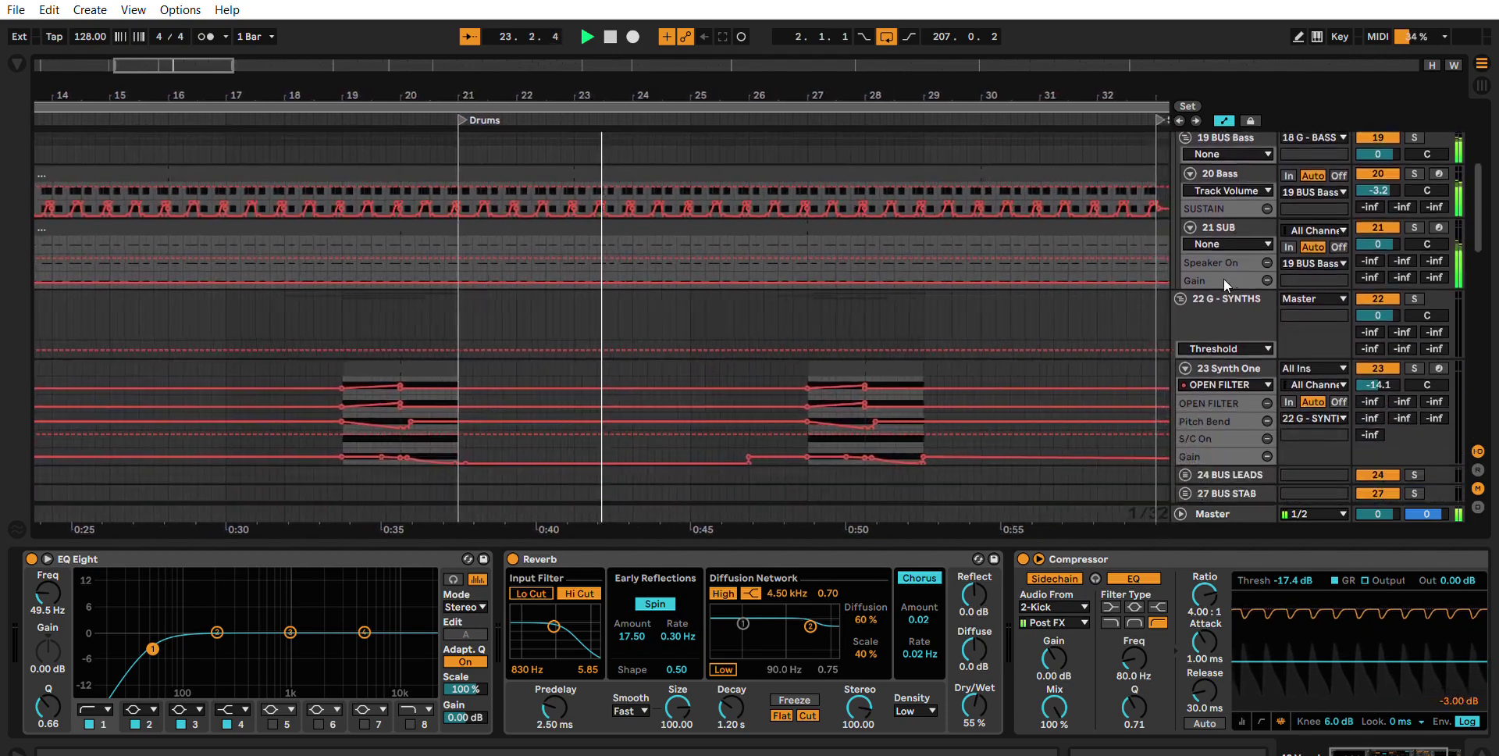
left_click(1224, 281)
scroll(1221, 265, "down", 5)
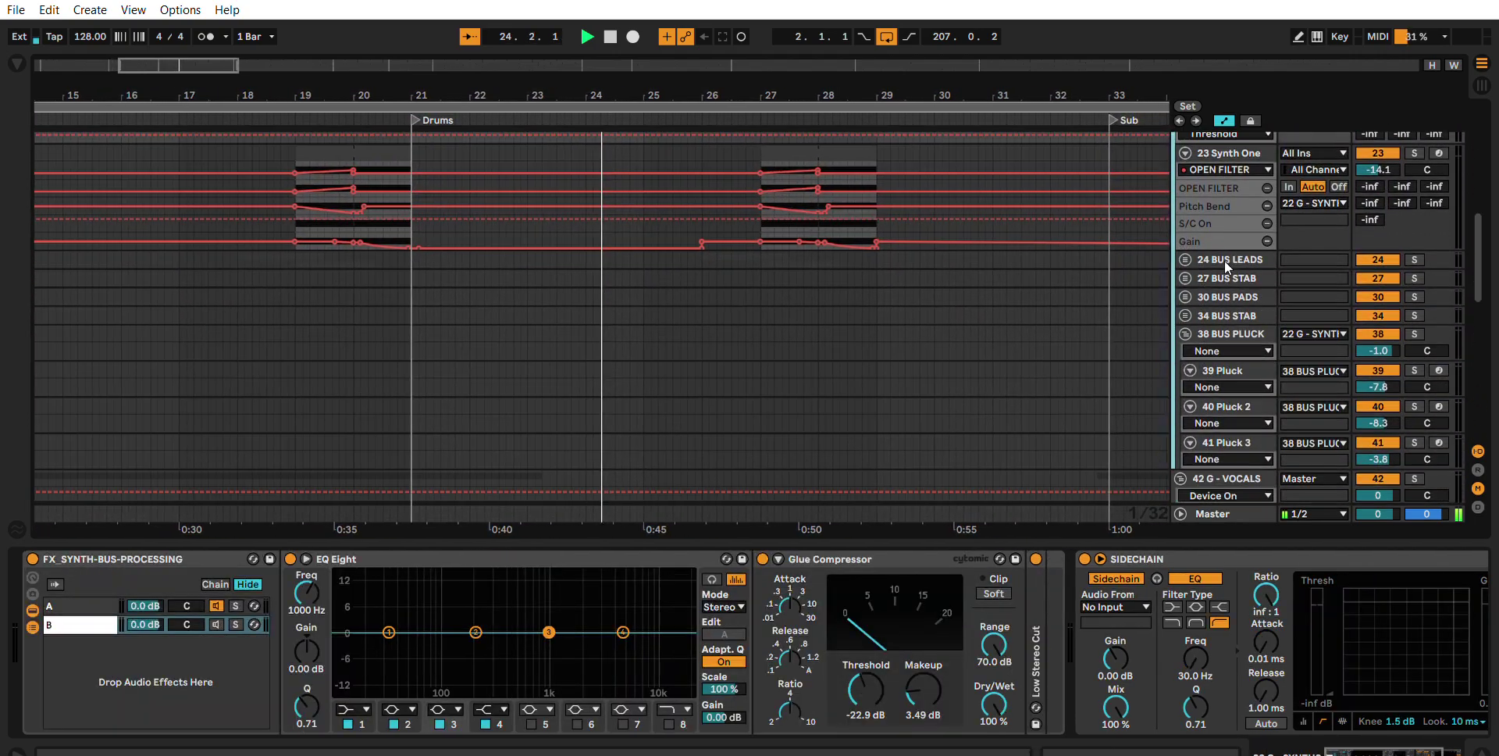
left_click(1186, 258)
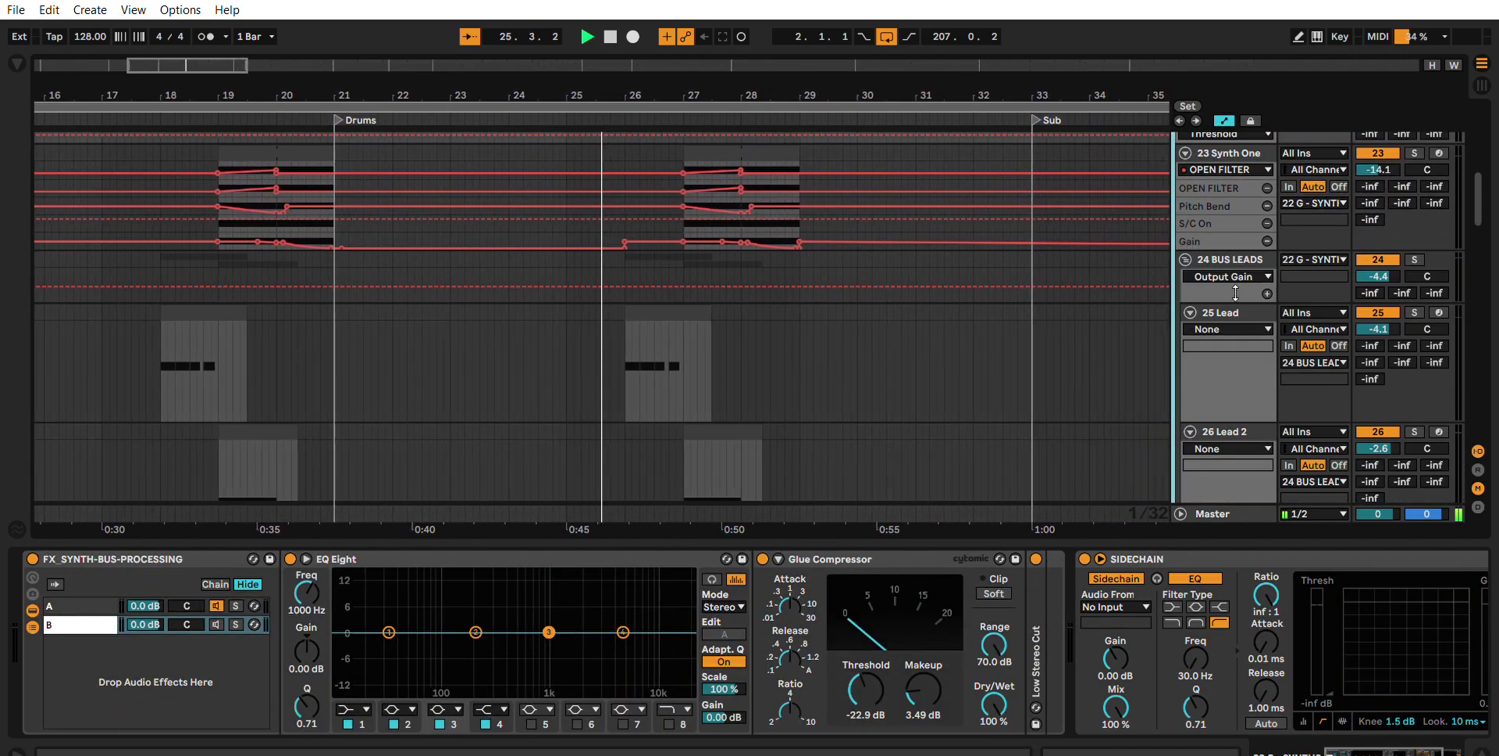
View the instrument and effects on the Lead and Lead 2 tracks.
left_click(1242, 255)
scroll(1240, 236, "down", 3)
left_click(1238, 236)
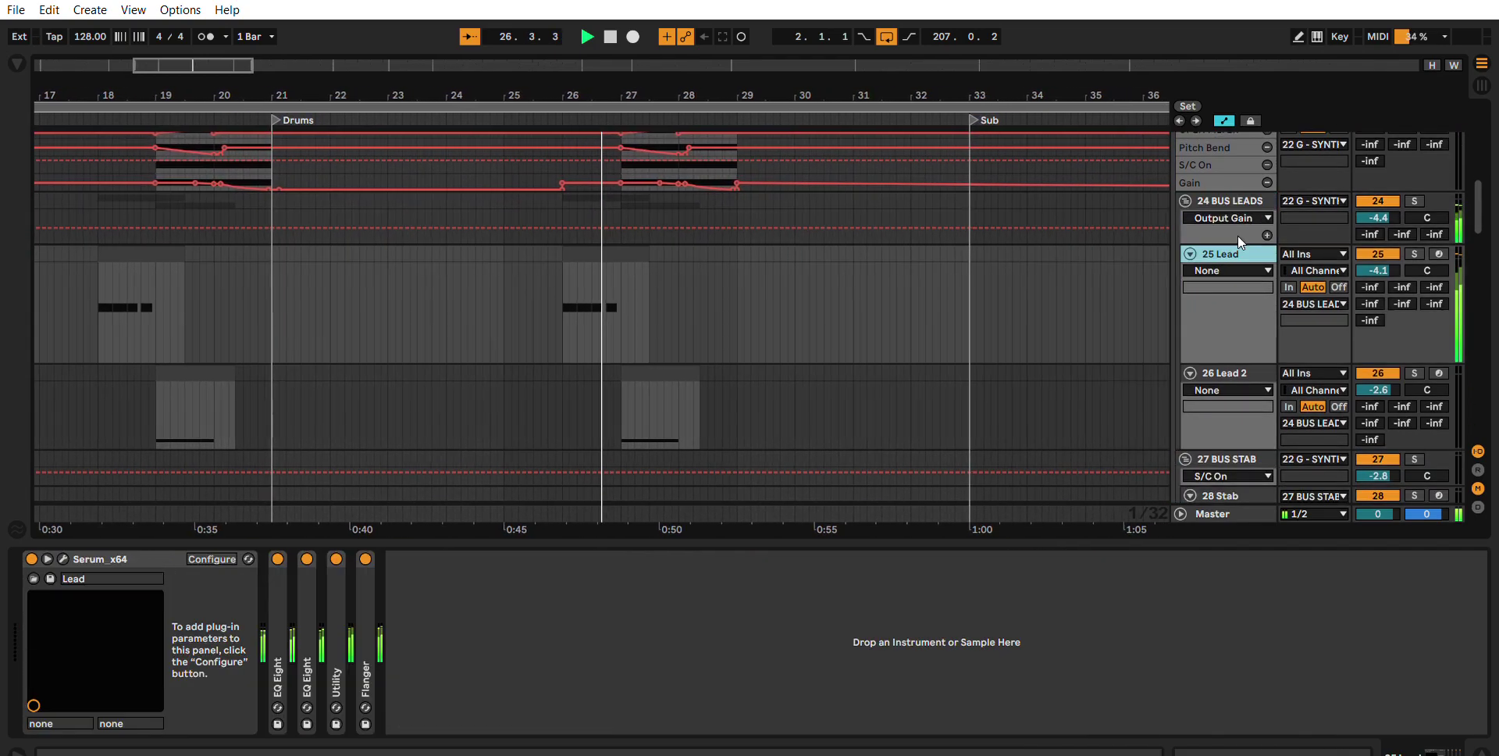
scroll(1234, 242, "down", 1)
scroll(1223, 274, "down", 1)
left_click(1224, 271)
scroll(1230, 265, "down", 8)
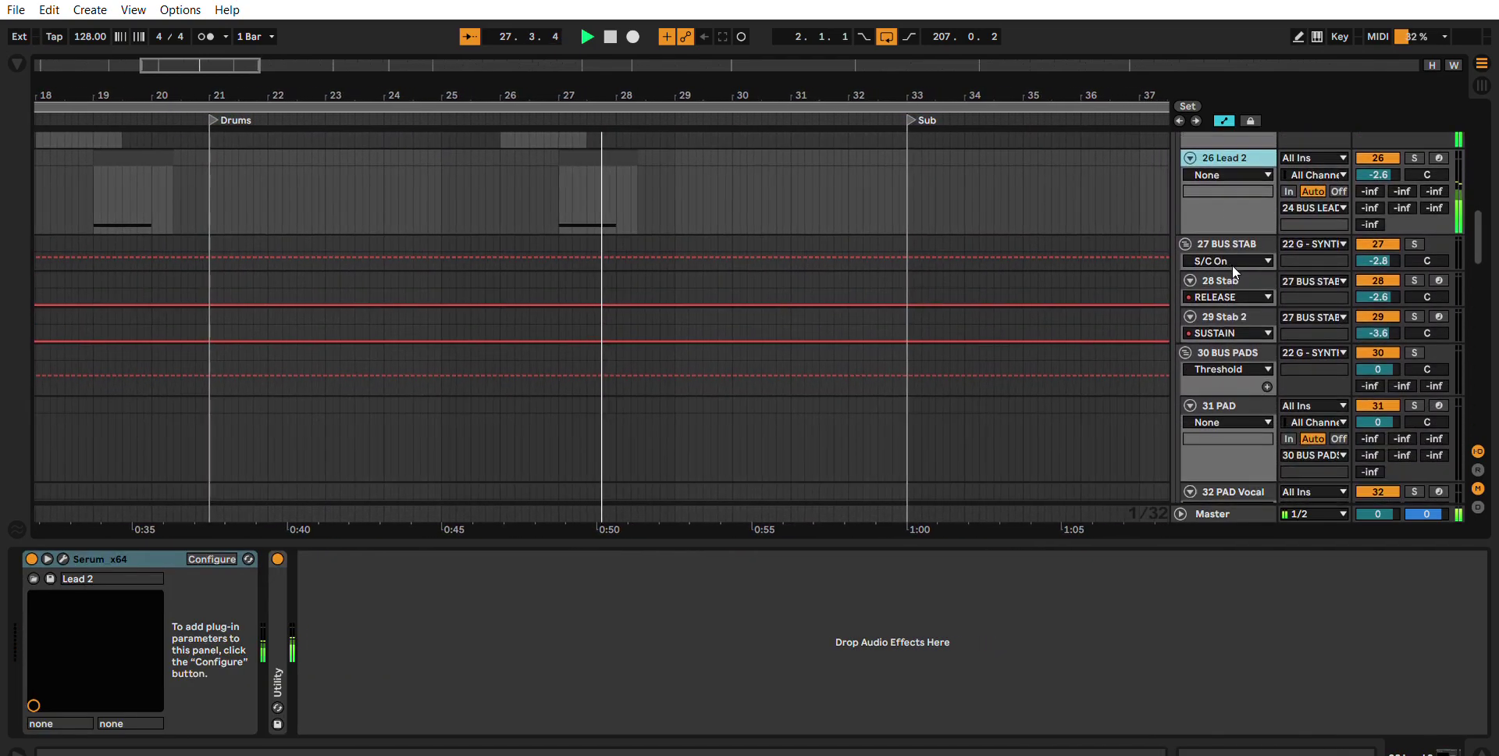
View the device chain of the Long Riser 2 track in the FXs group.
scroll(1229, 268, "down", 15)
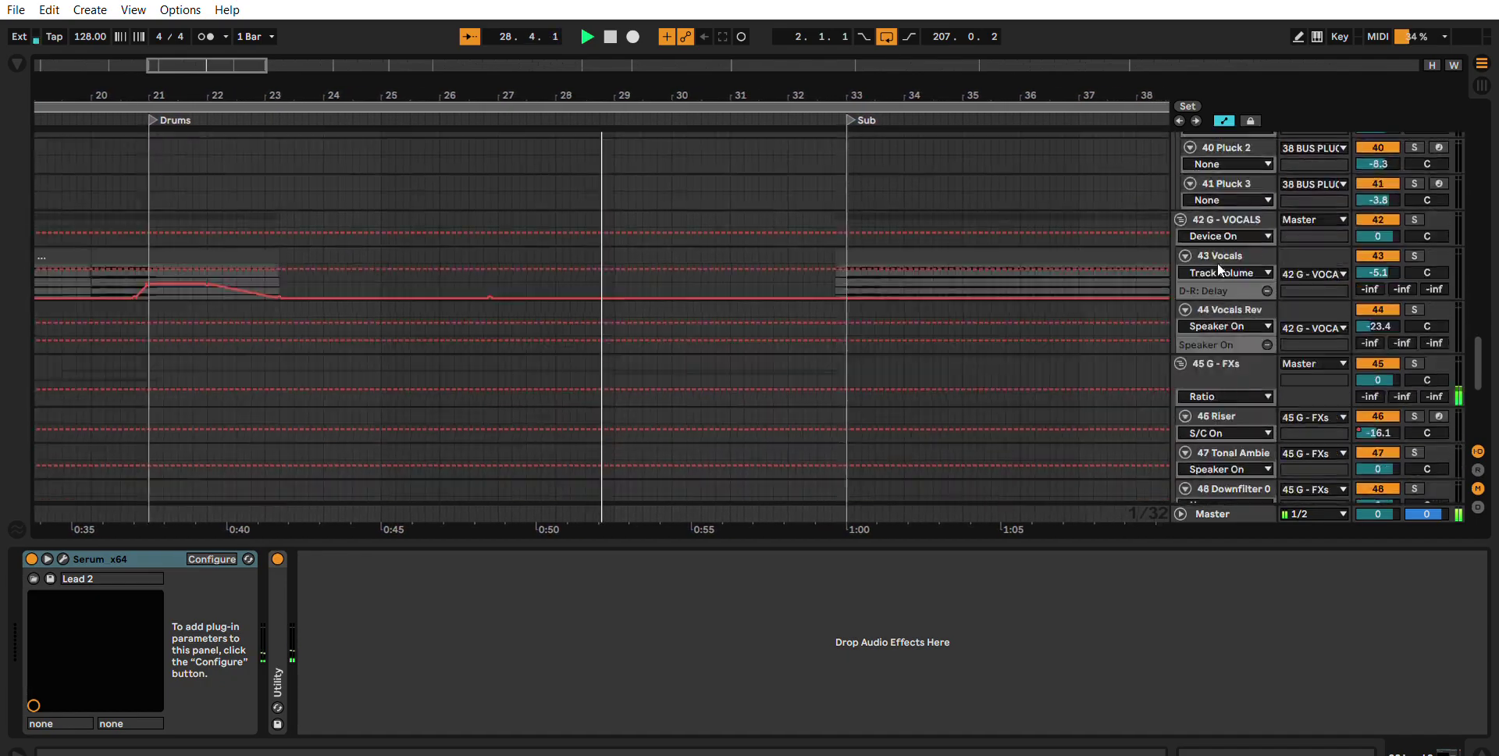
left_click(1208, 251)
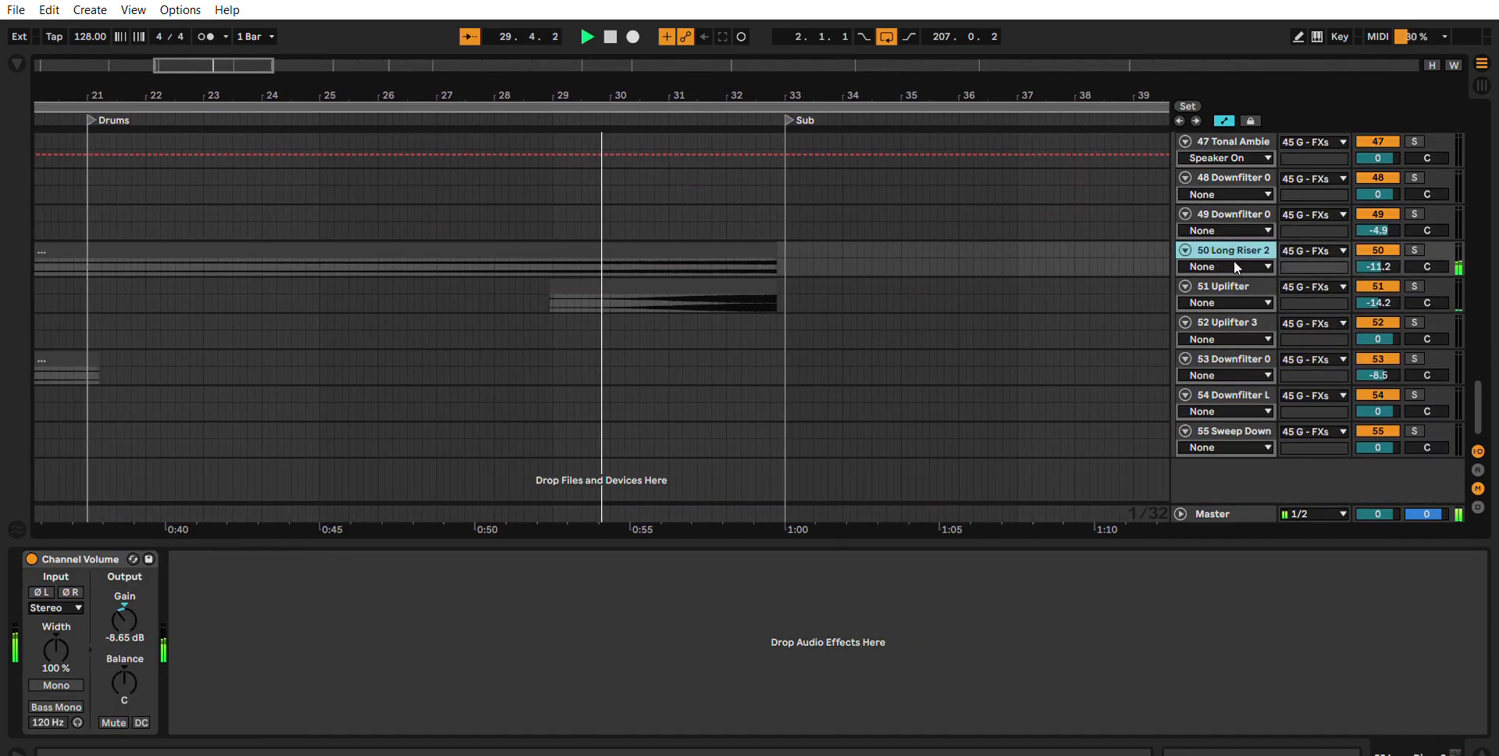
scroll(1244, 287, "up", 20)
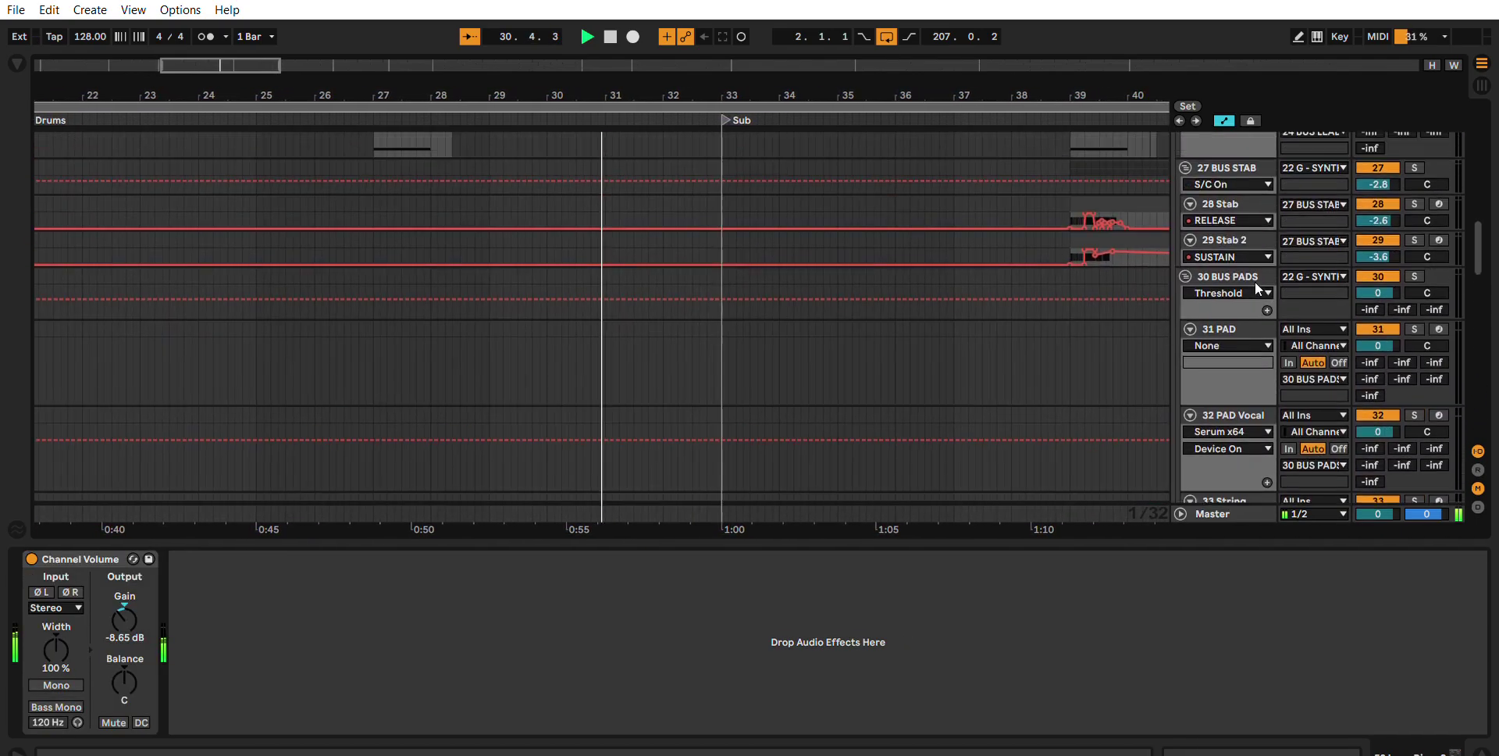
scroll(1260, 283, "up", 15)
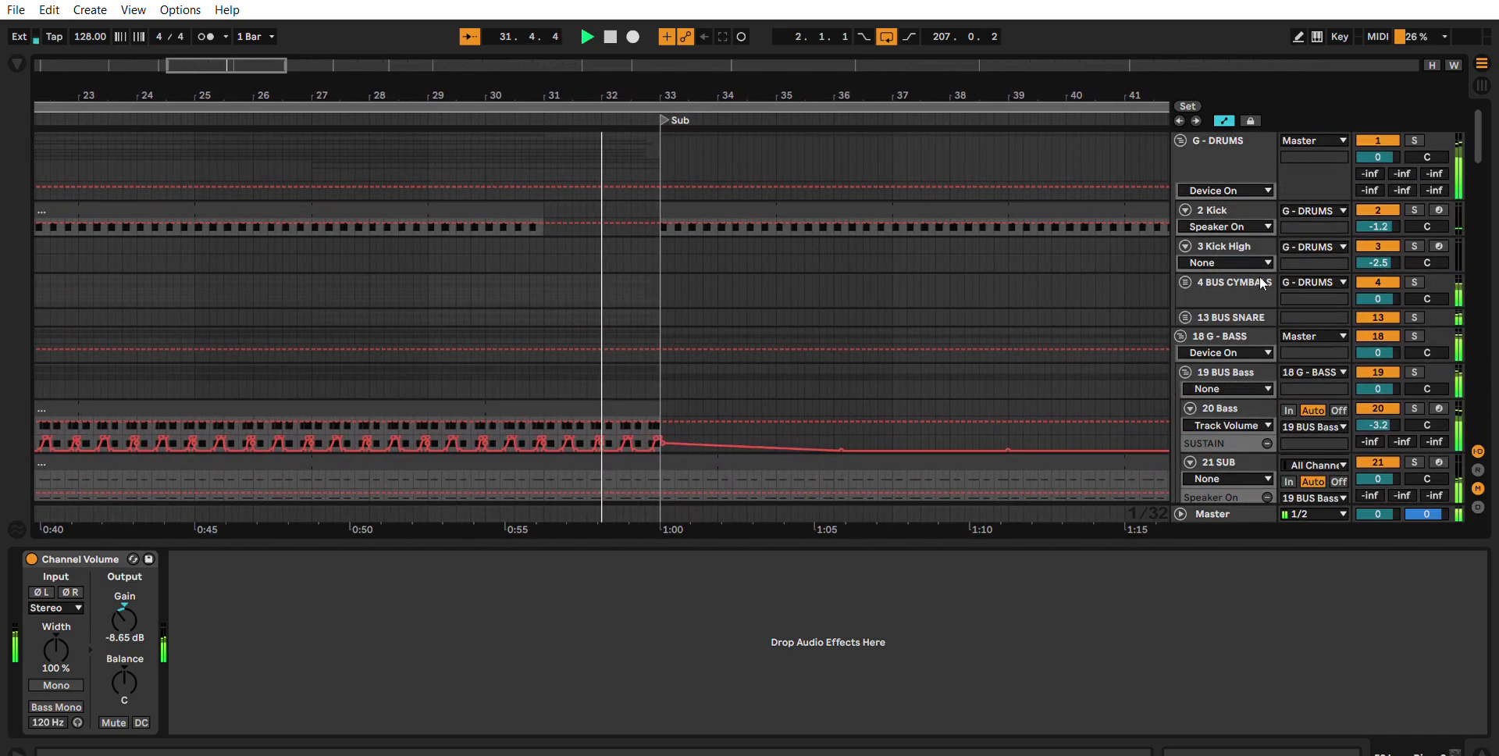
Show the drums group's processing chain and look through all tracks down to the FX tracks.
left_click(1223, 179)
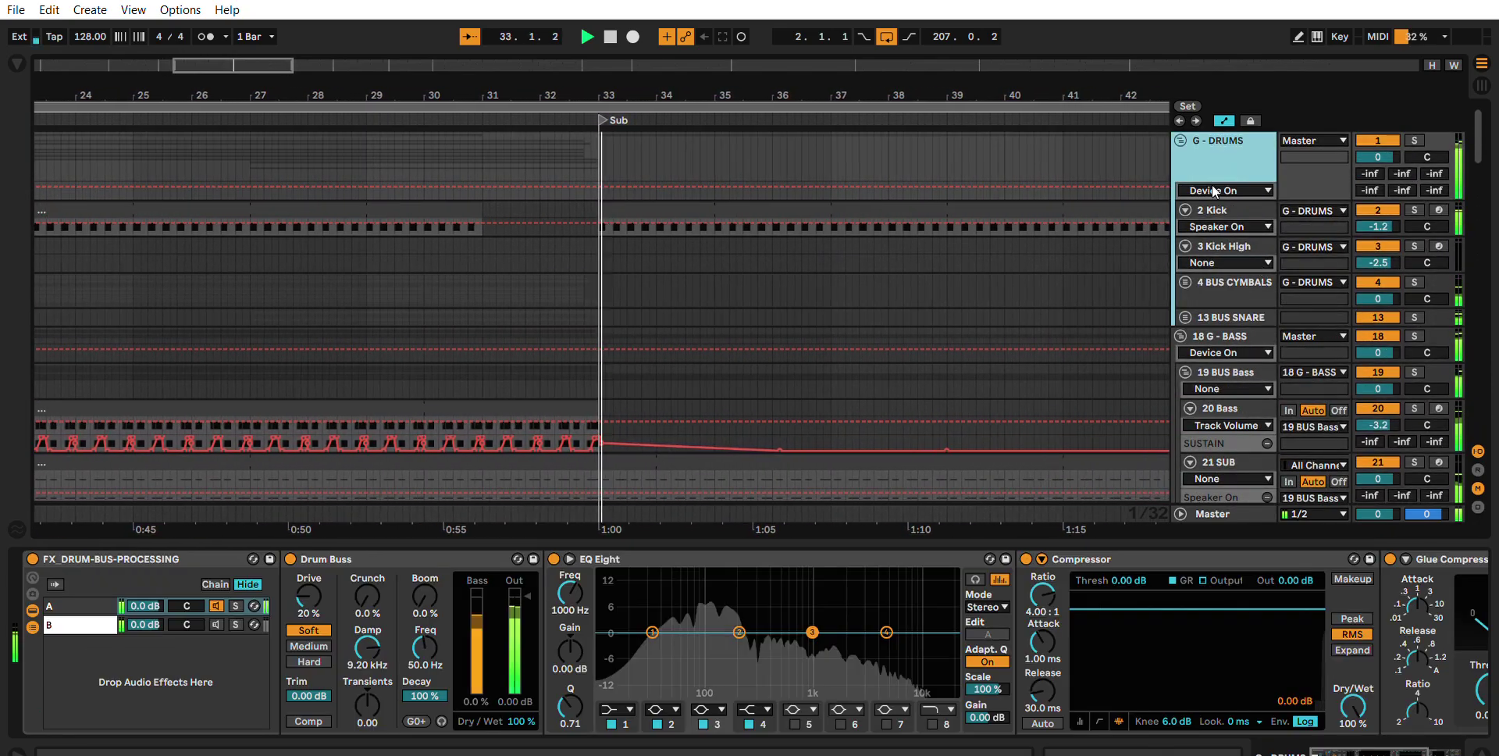
scroll(1218, 207, "down", 6)
scroll(1213, 231, "down", 8)
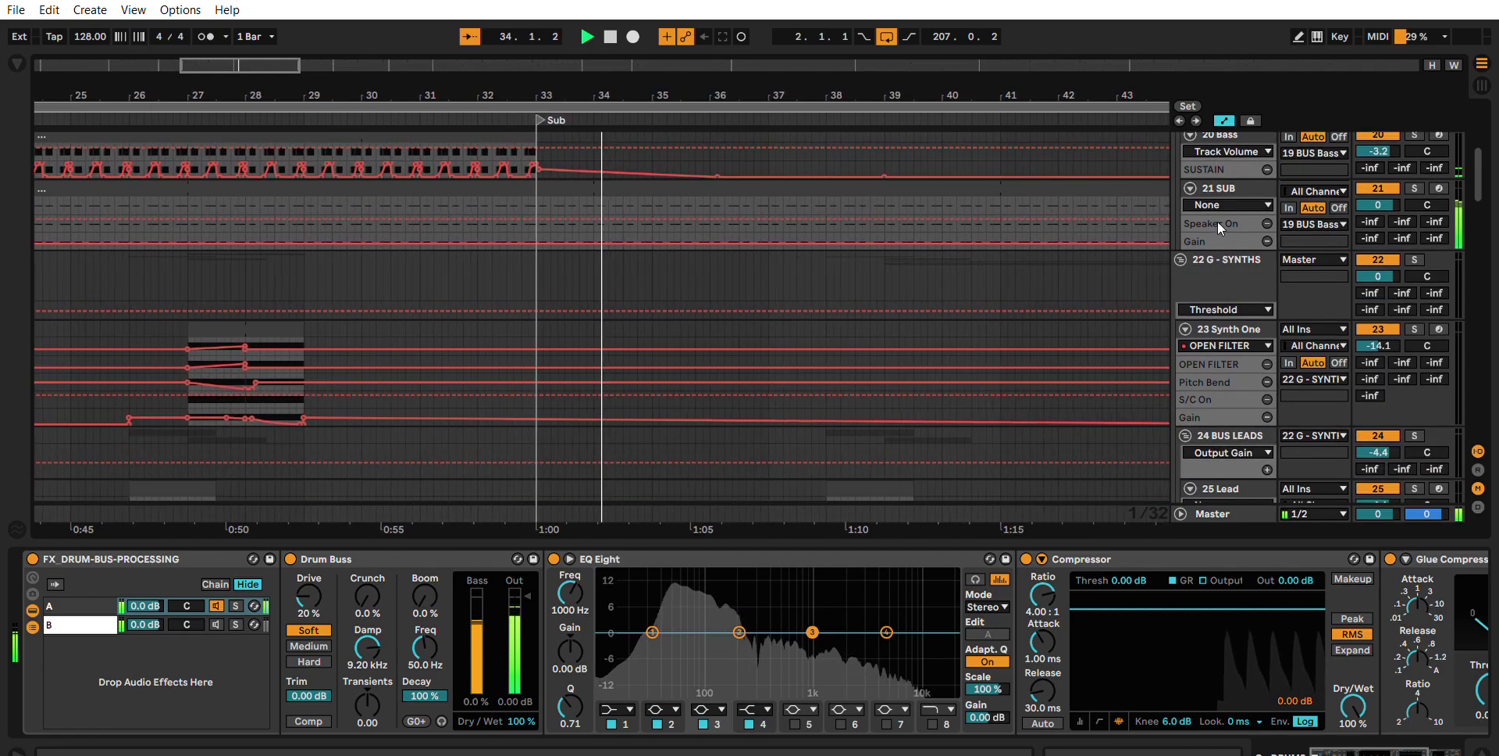
scroll(1254, 221, "down", 5)
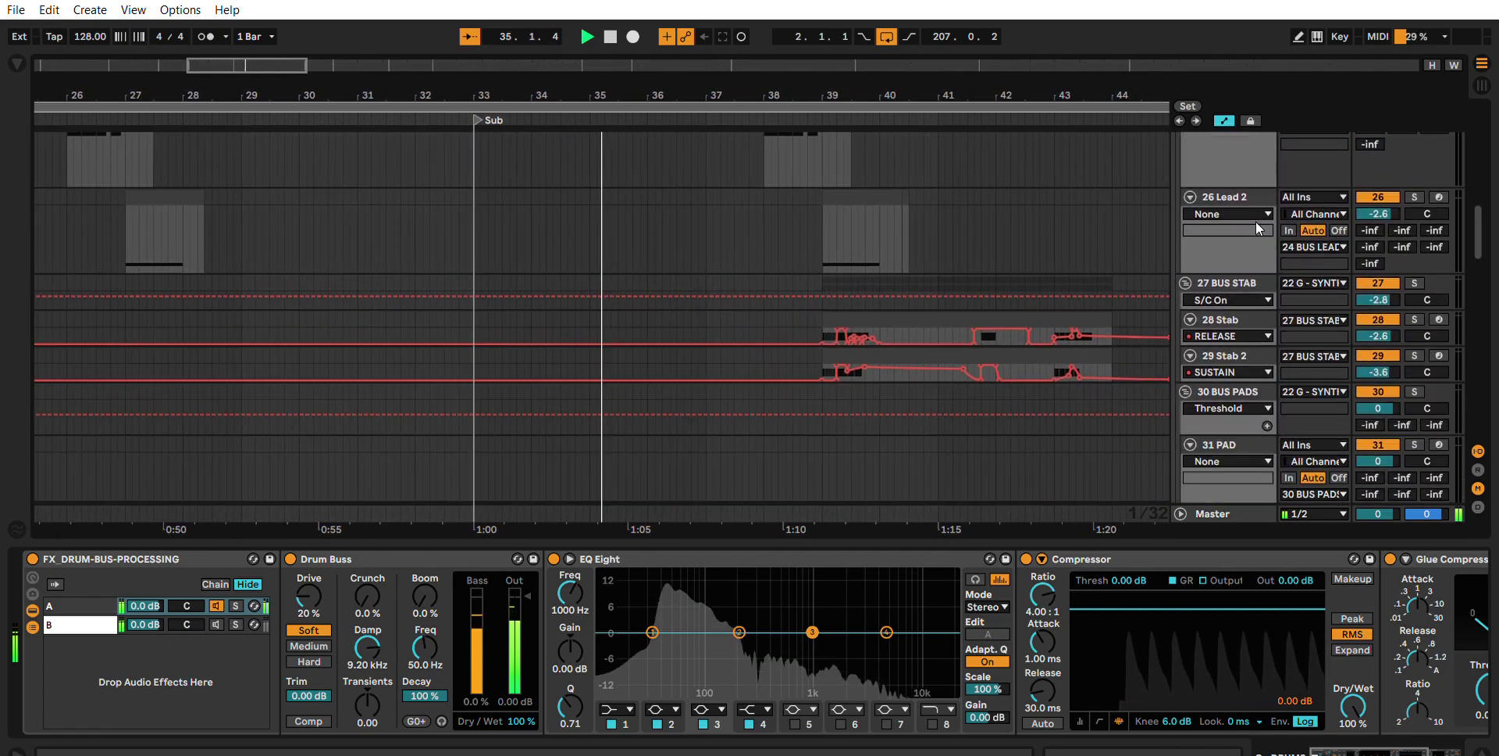
scroll(1246, 211, "down", 10)
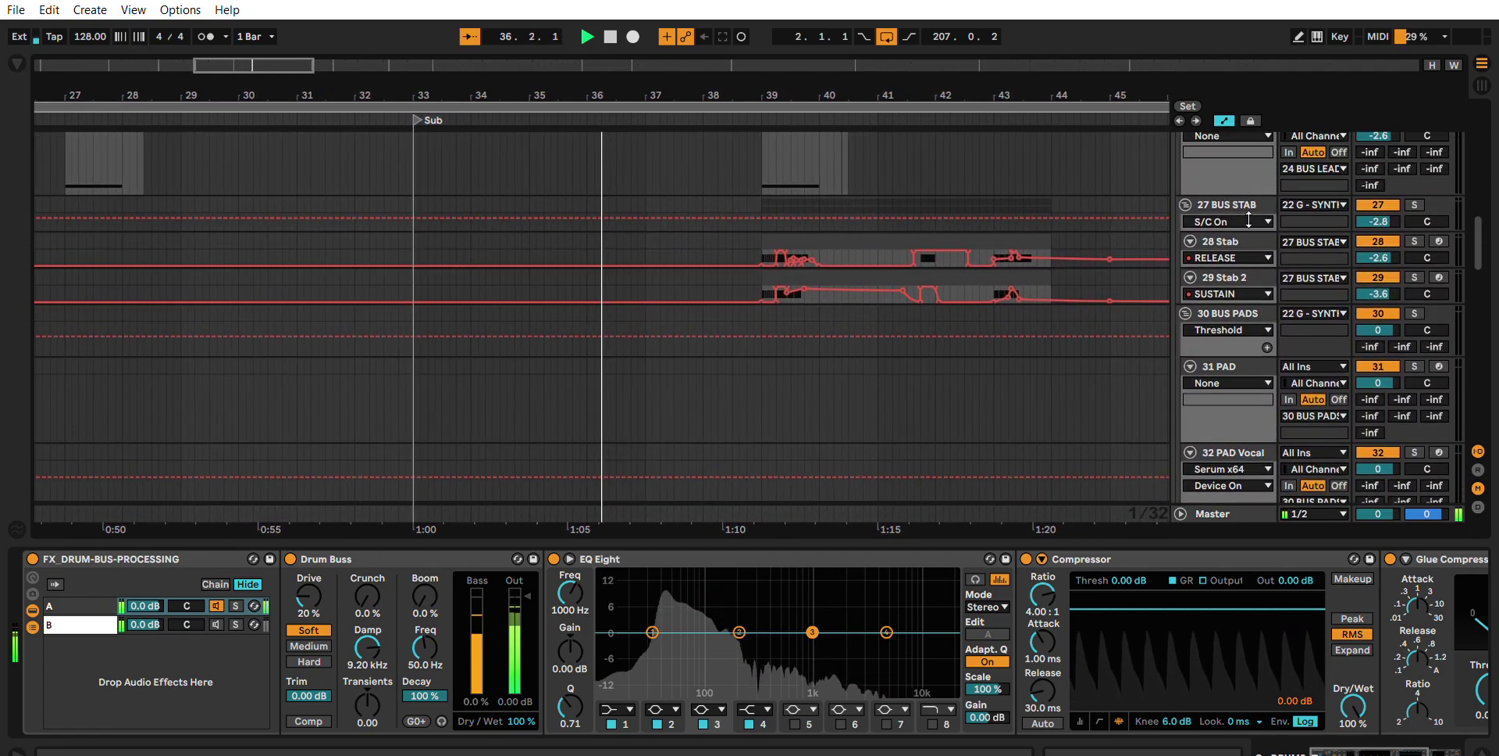
scroll(1243, 226, "down", 10)
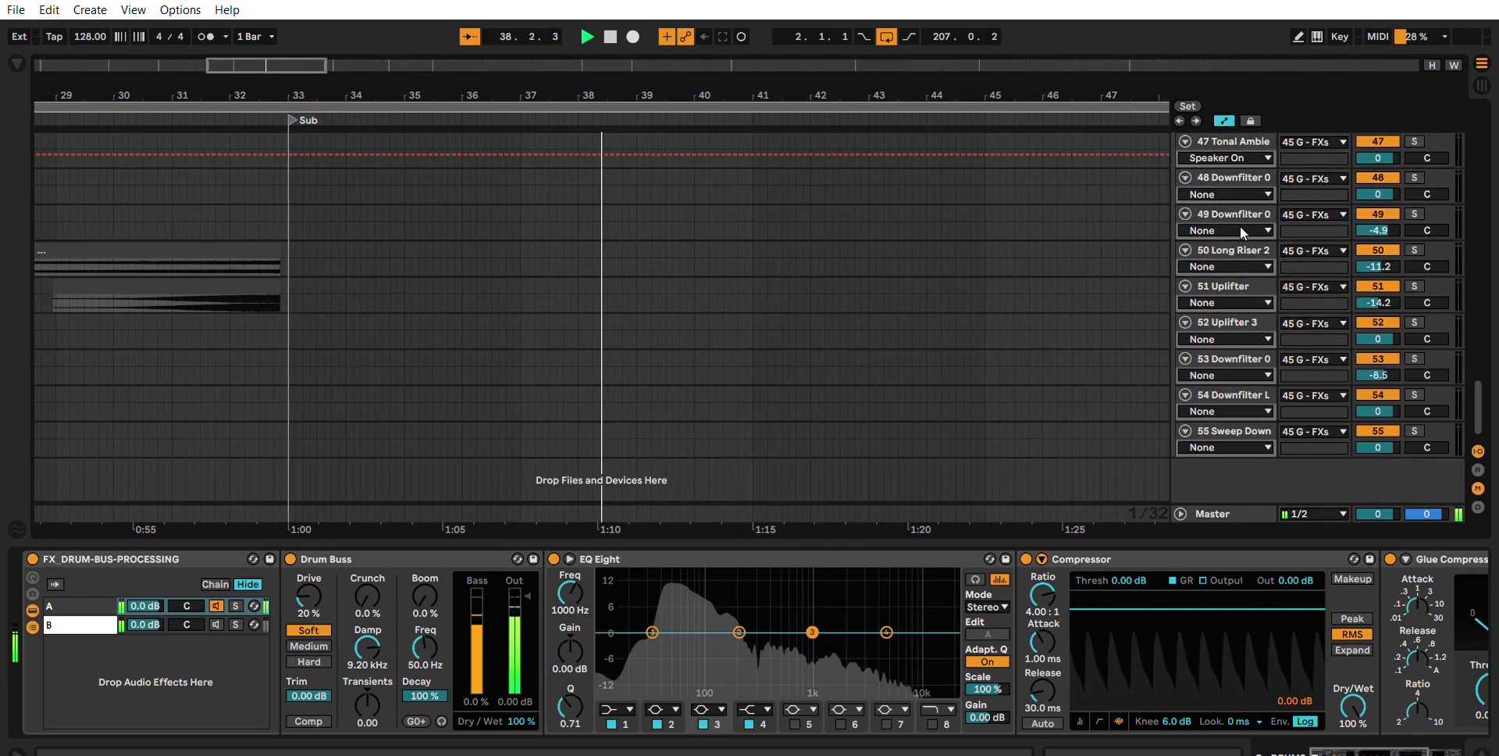
Collapse the FX tracks, fold all track groups, and view the bass and synths groups' device chains.
left_click(1185, 395, "alt")
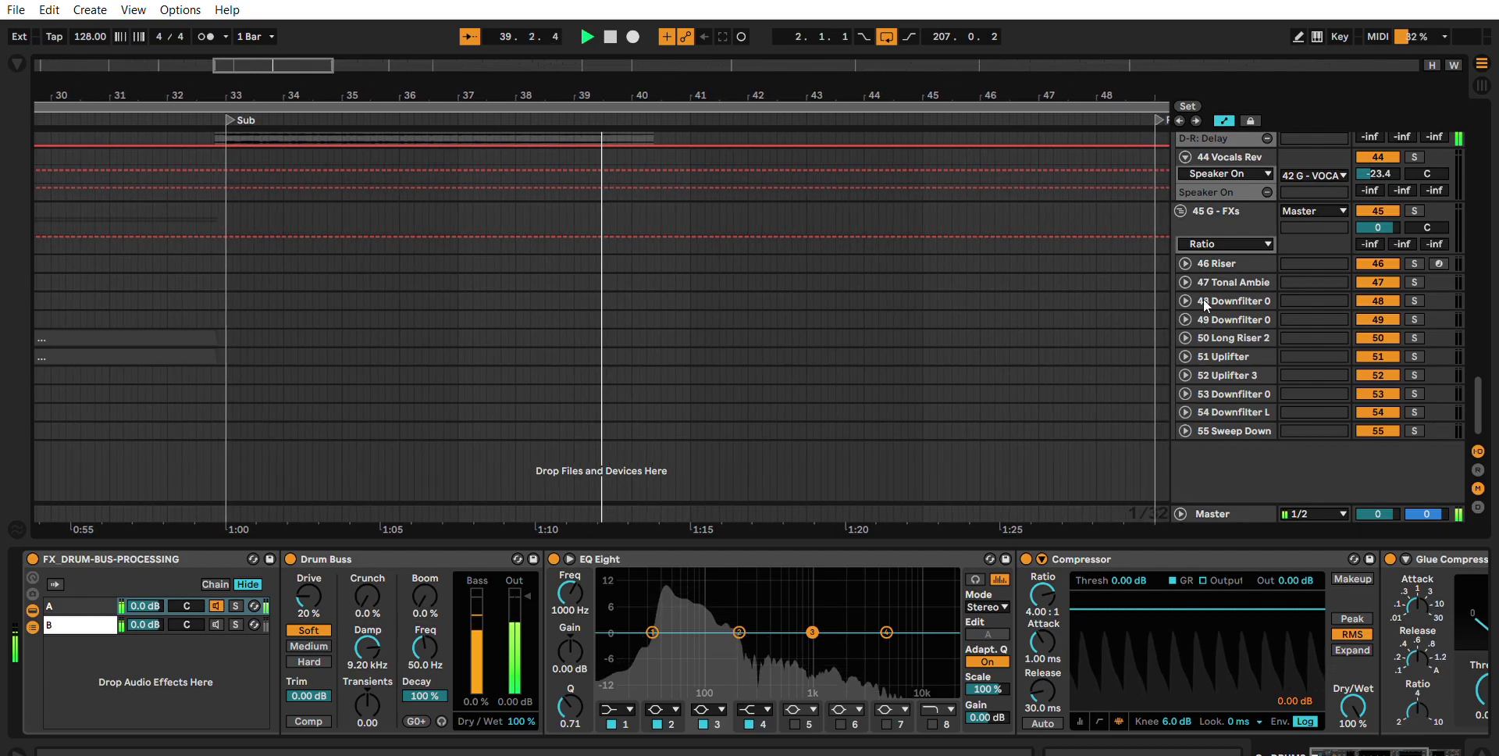
left_click(1180, 211, "alt")
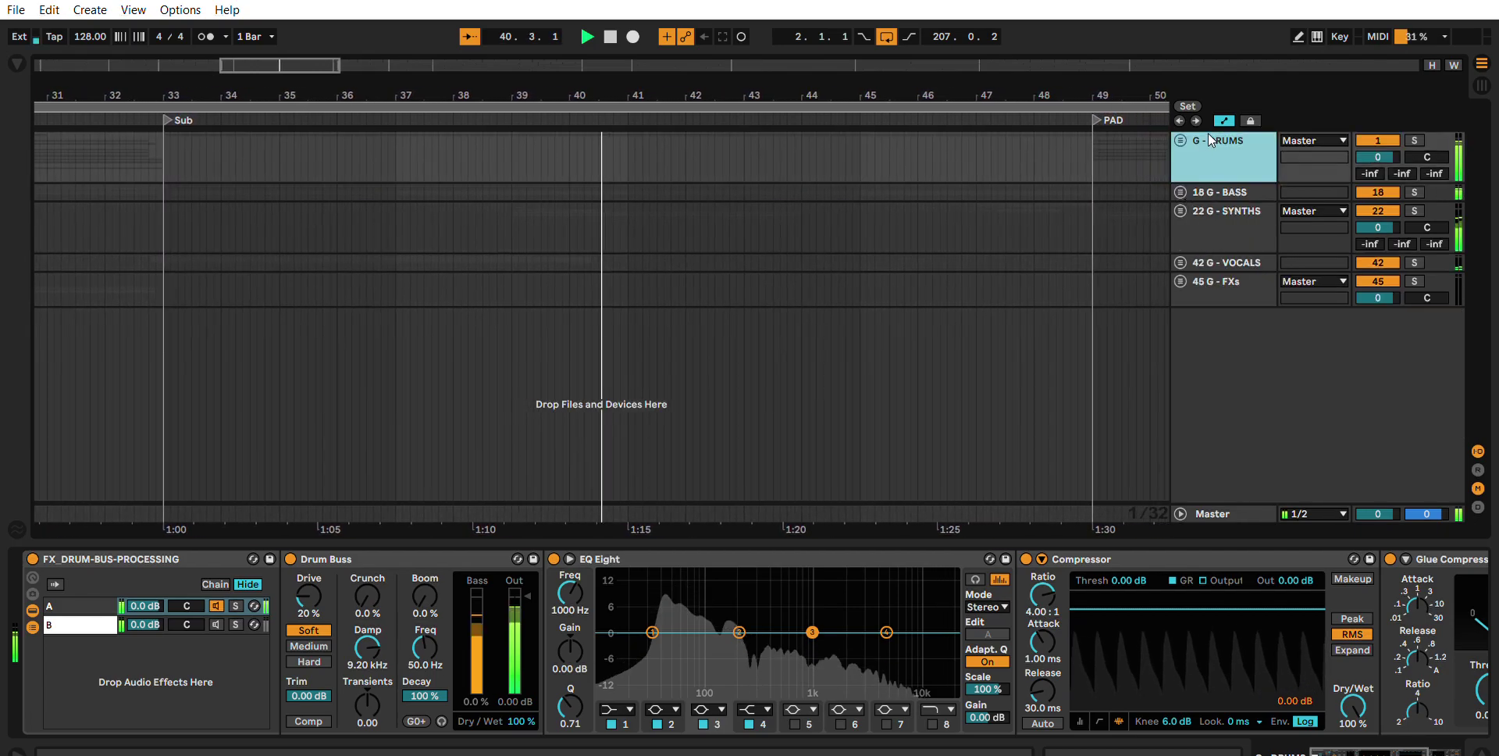
left_click(1219, 193)
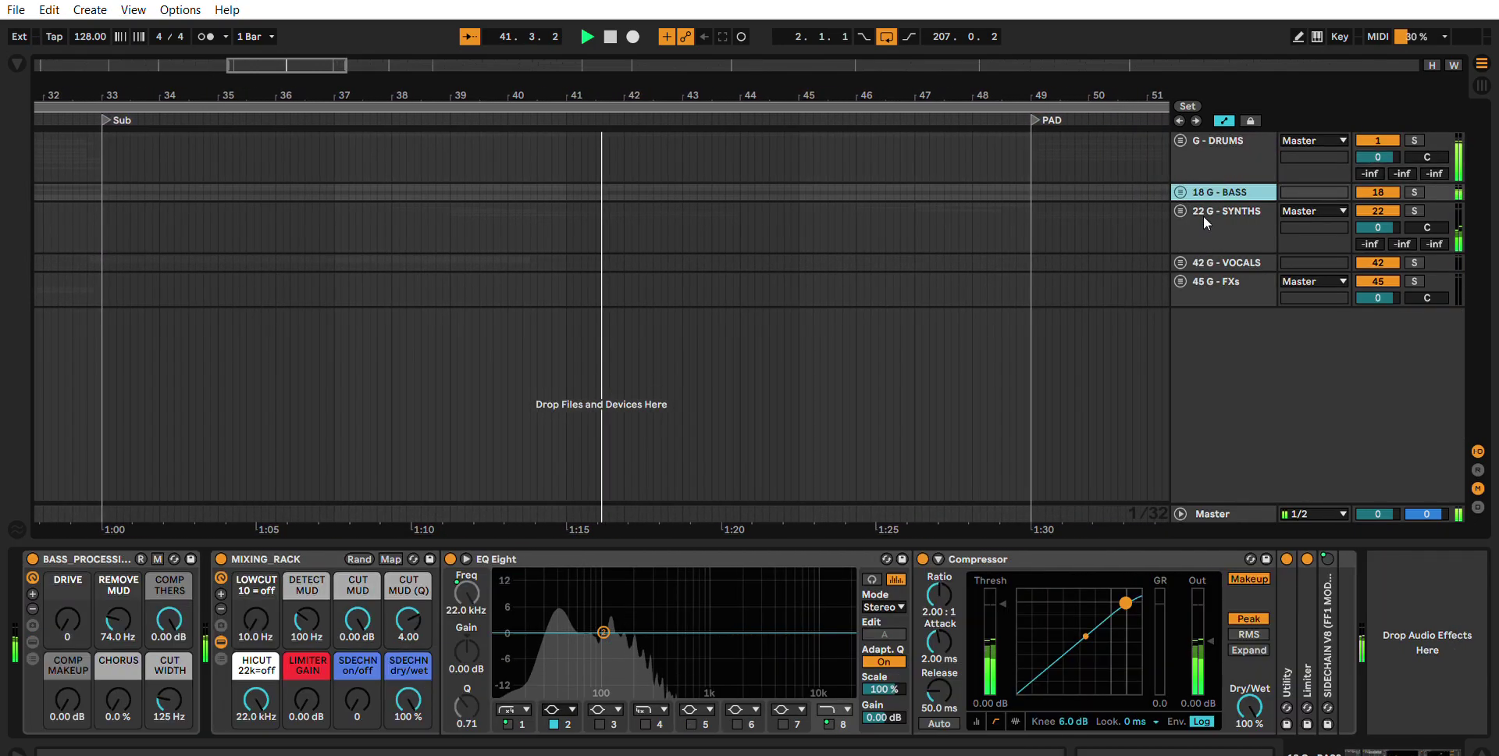
left_click(1202, 215)
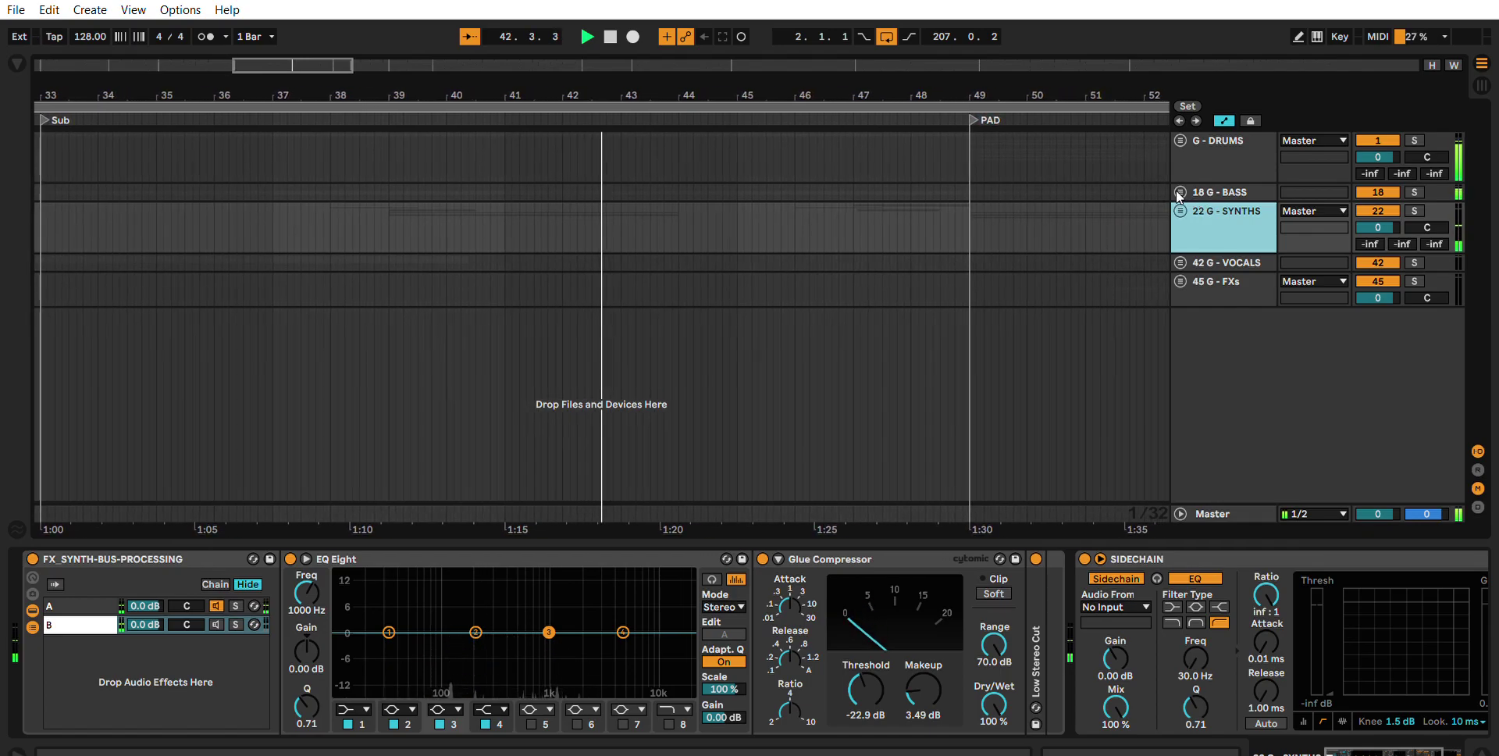
Unfold all track groups again and view the device chains of BUS STAB and Stab.
left_click(1182, 190, "alt")
scroll(1036, 241, "down", 5)
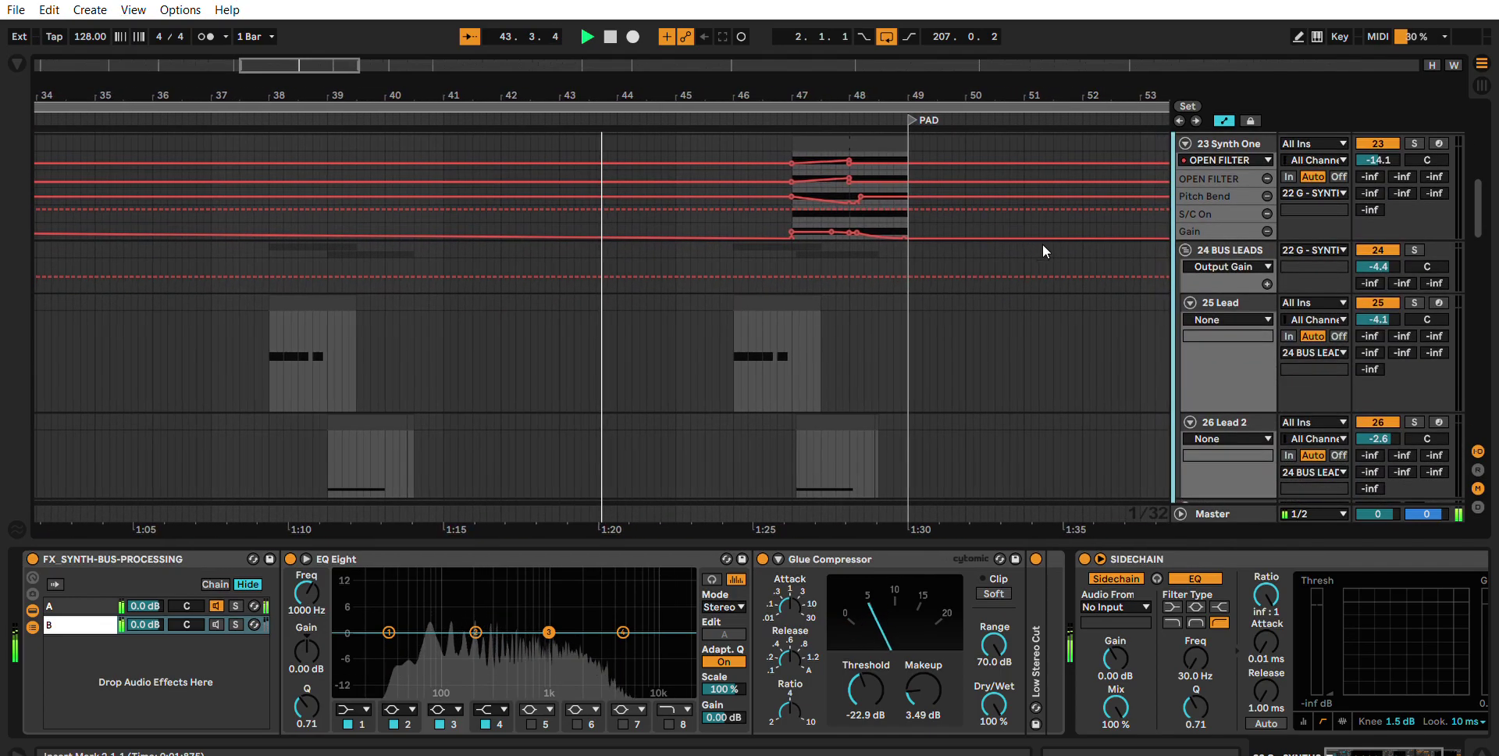
scroll(1159, 245, "down", 3)
left_click(1222, 276)
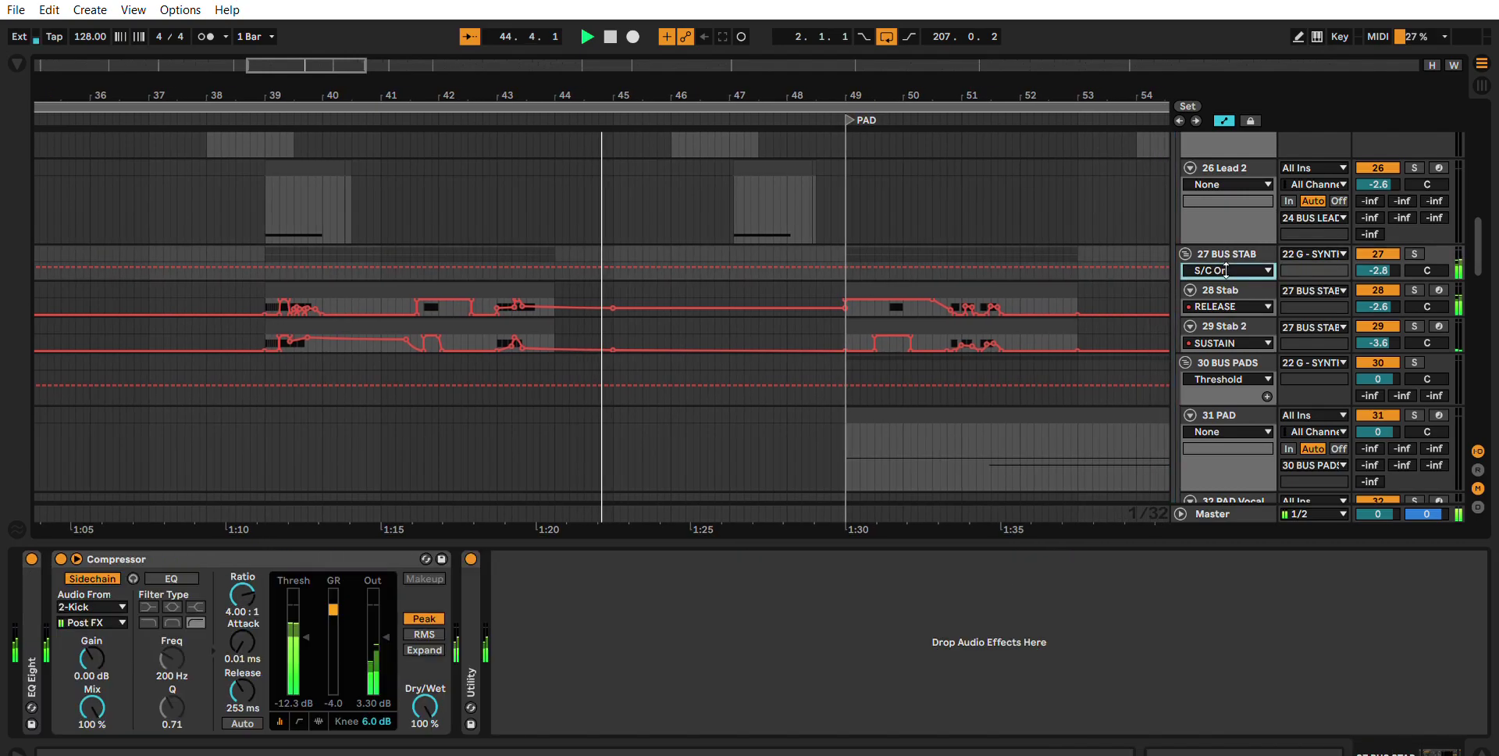
left_click(1221, 289)
scroll(1225, 297, "down", 2)
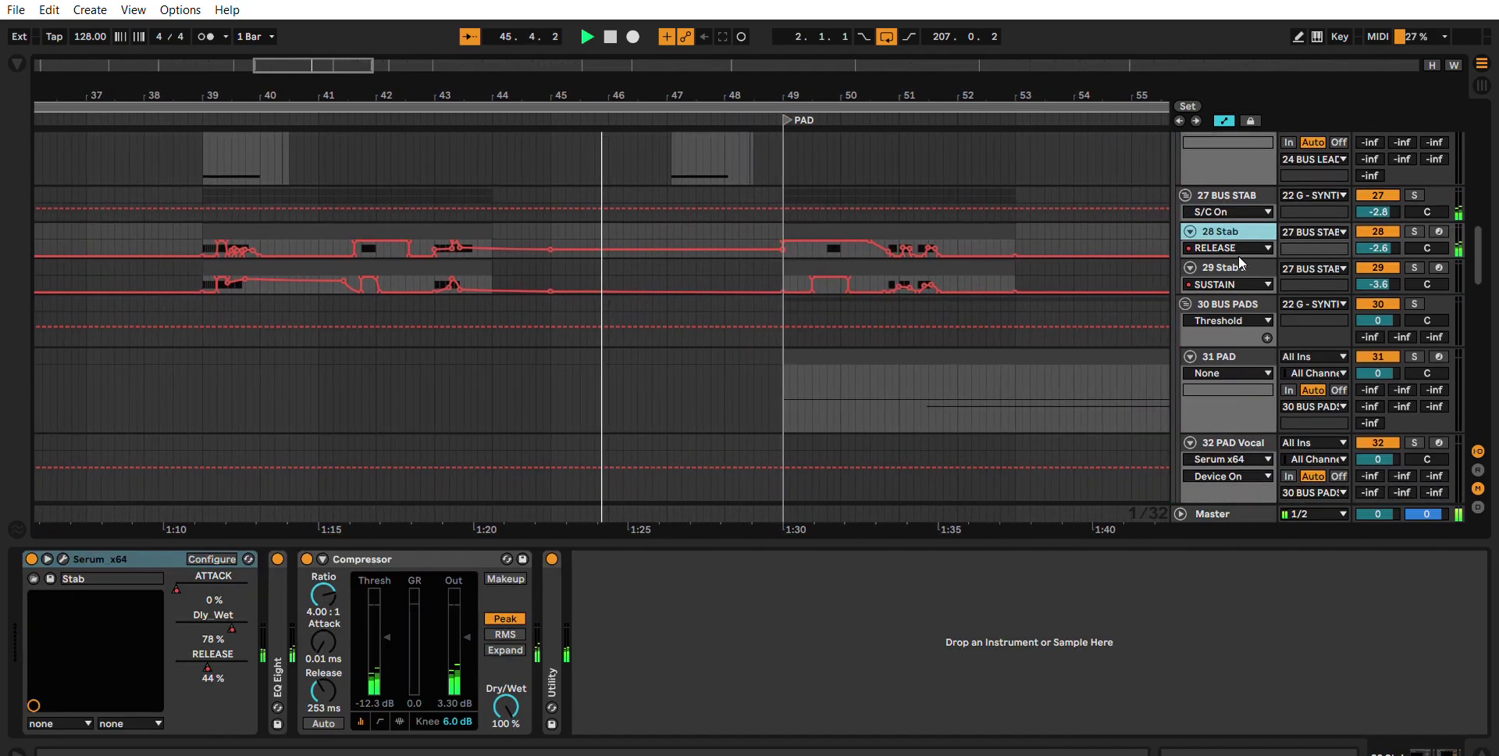
Select the Lead 2 track and hide the parameter panel of its Serum instrument.
scroll(1215, 241, "up", 3)
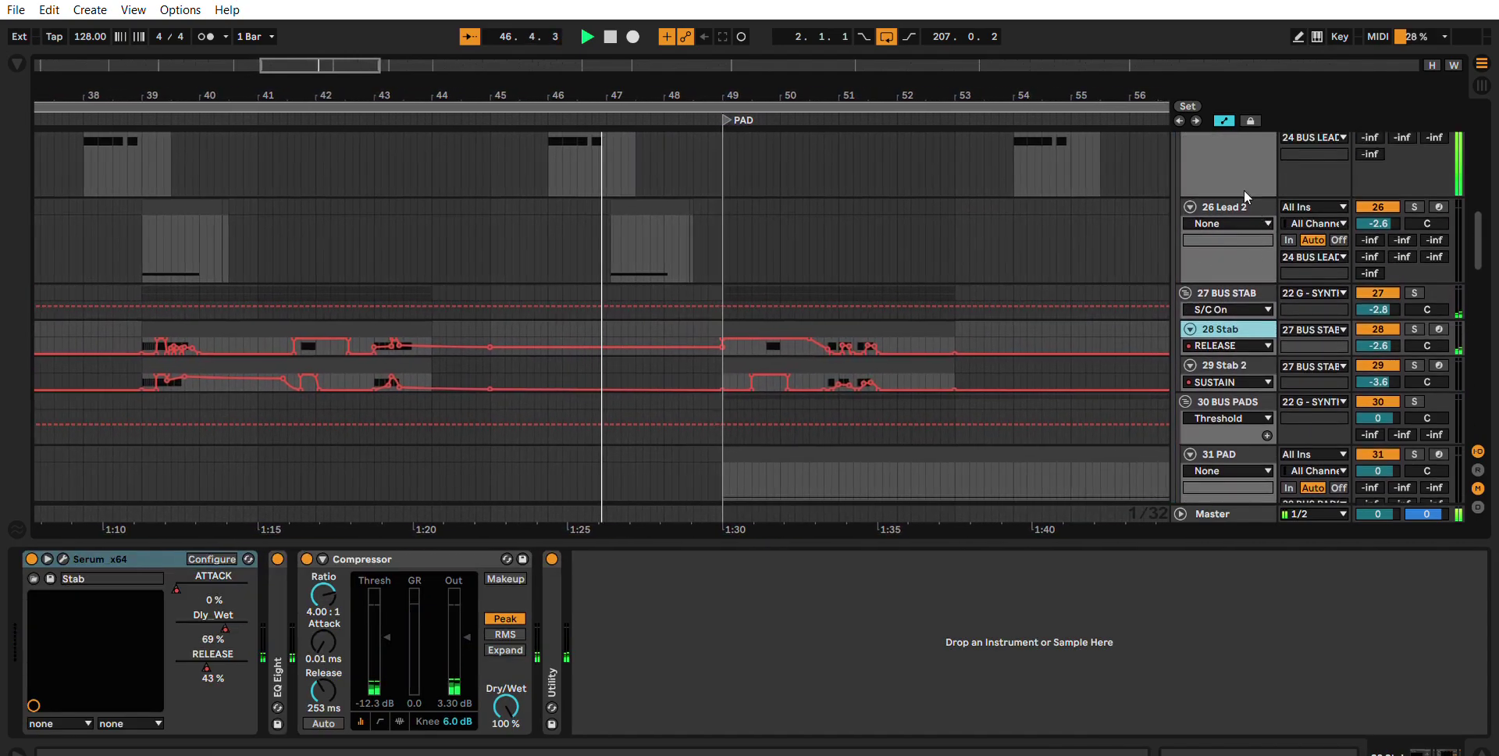
left_click(1246, 197)
scroll(1244, 181, "down", 2)
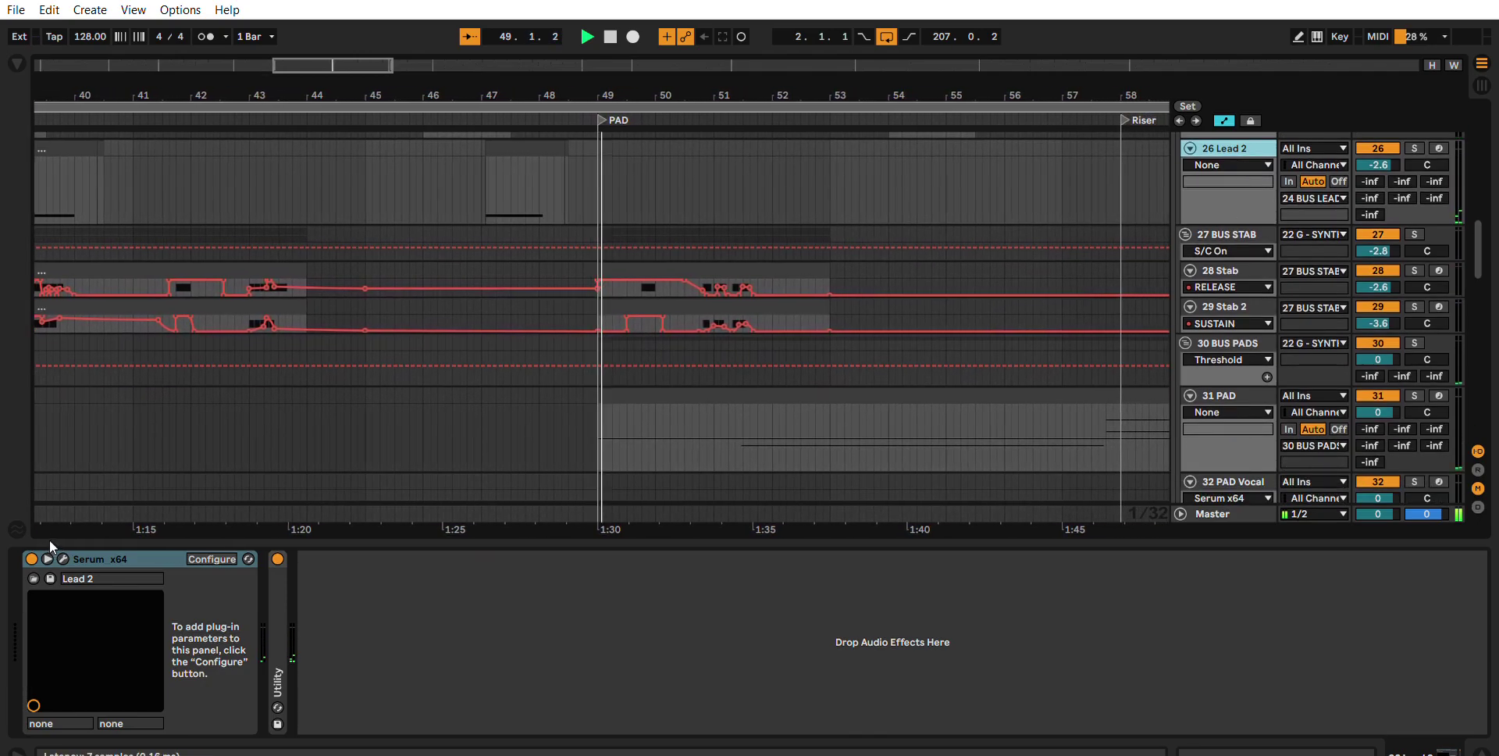
left_click(47, 559)
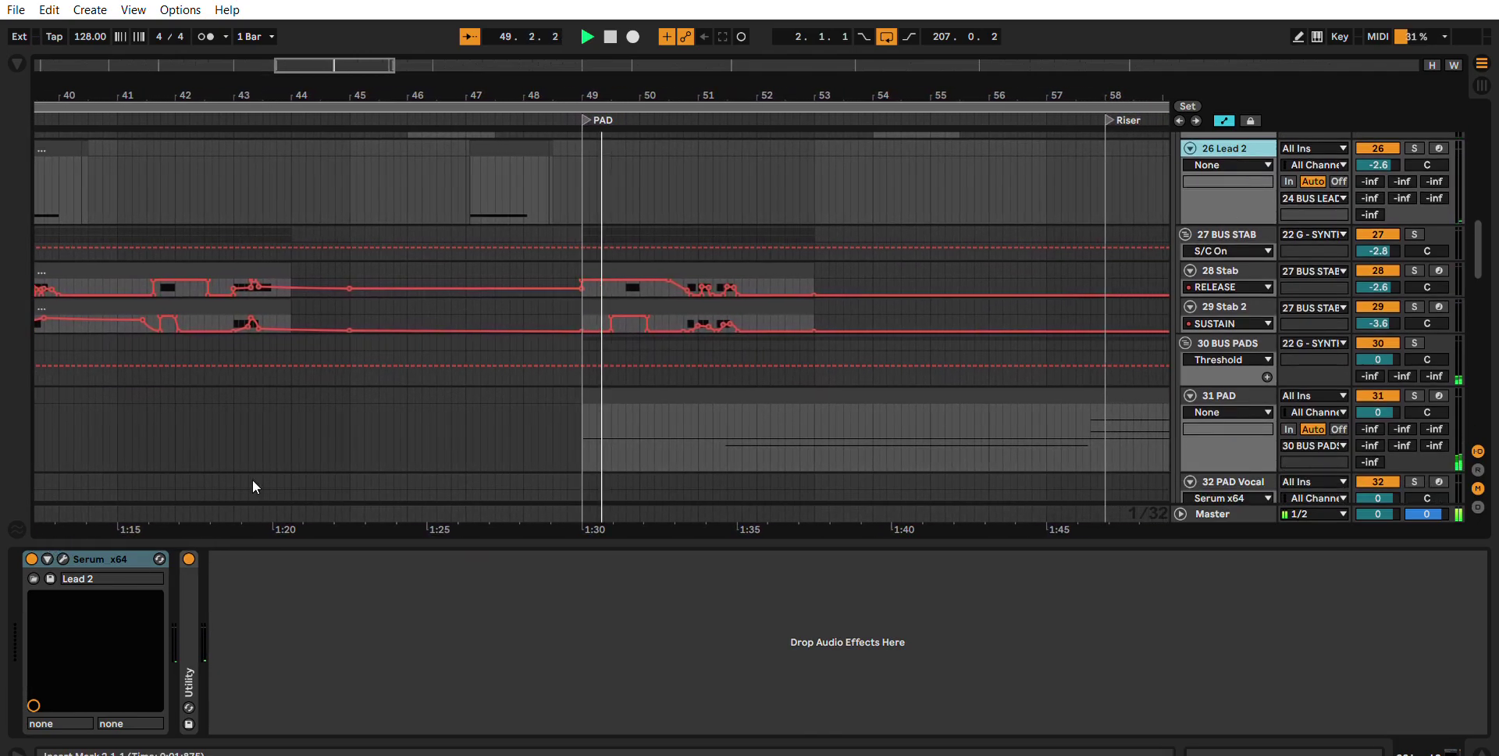
View the device chains of the Stab, Stab 2 and PAD tracks.
left_click(1244, 226)
left_click(1249, 270)
scroll(1262, 234, "down", 2)
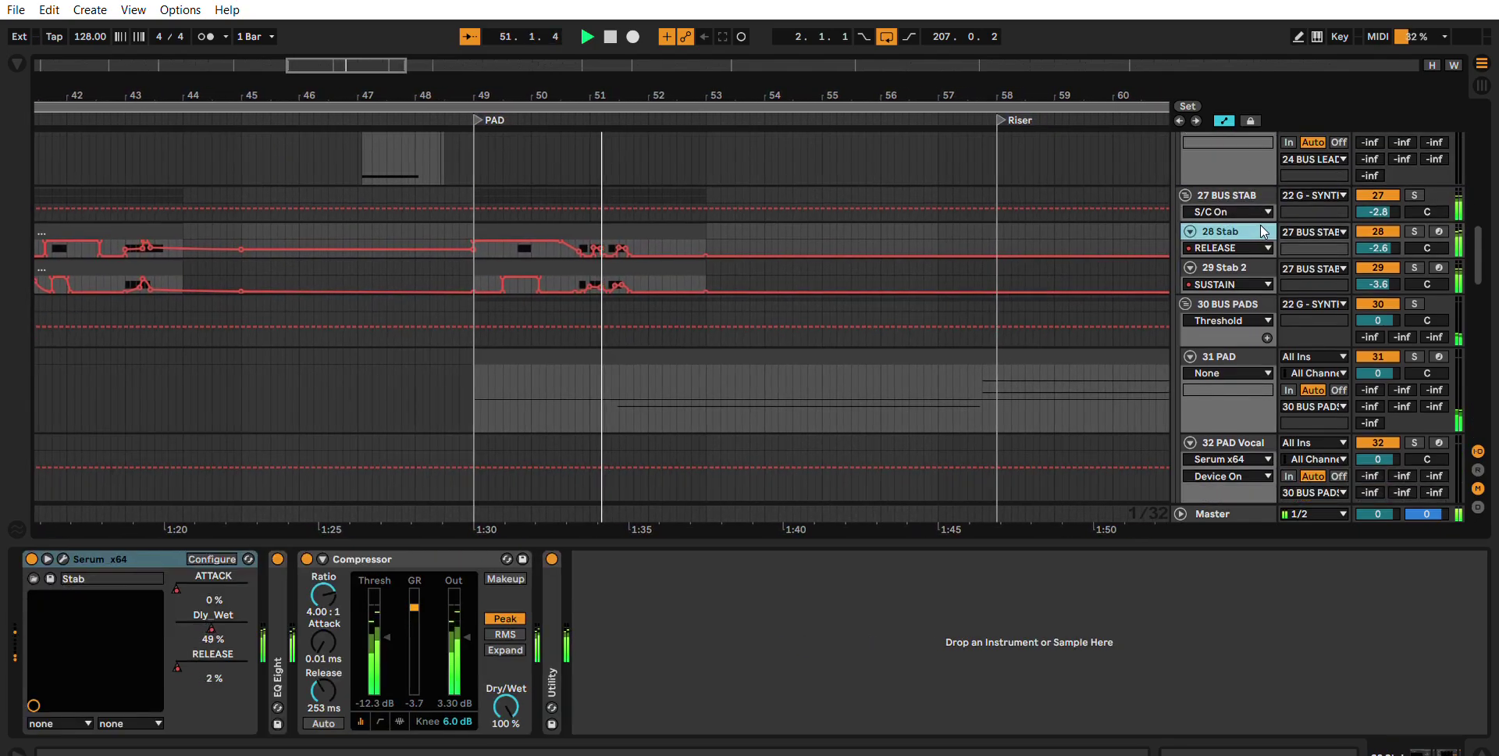
left_click(1239, 247)
scroll(1238, 234, "down", 2)
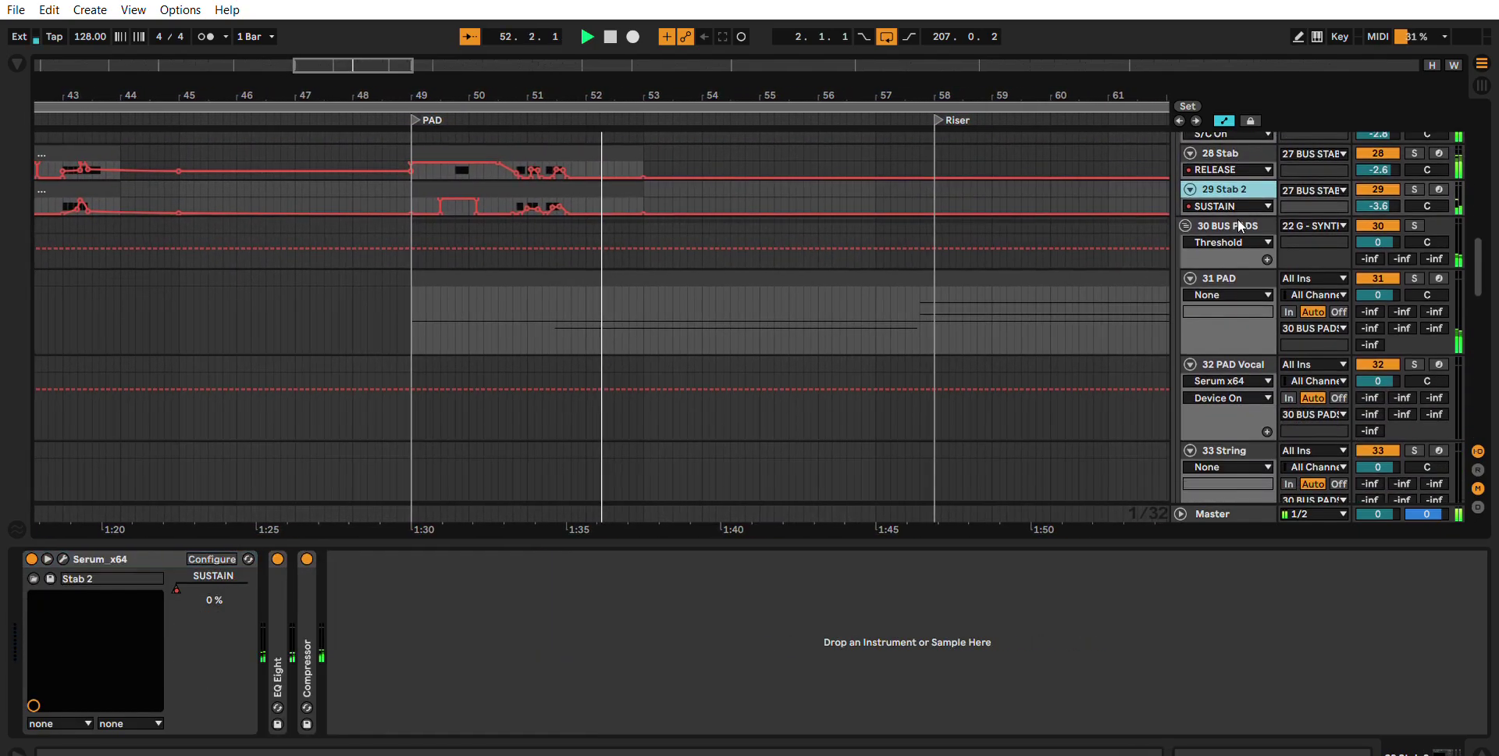
left_click(1230, 259)
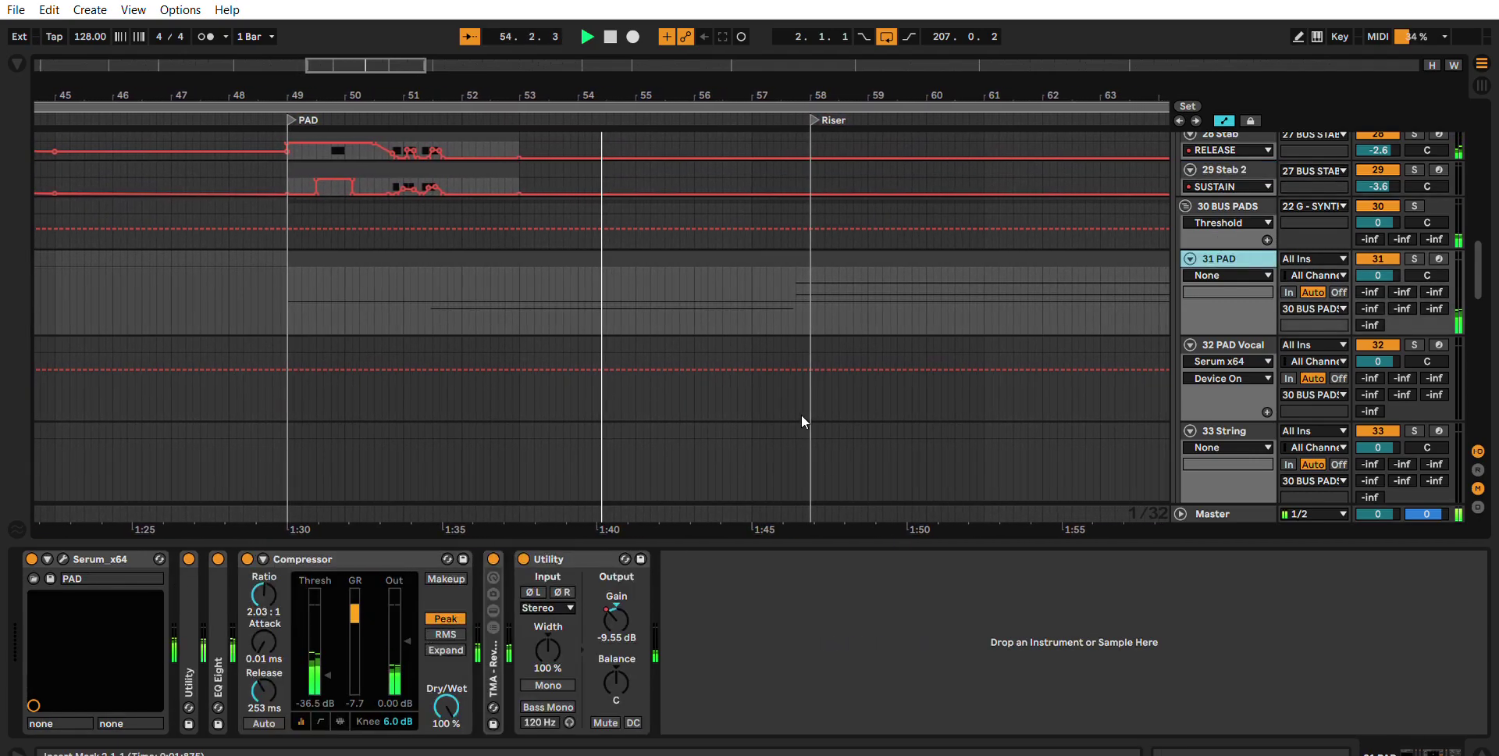
Look through the tracks below PAD and expand all tracks inside the FX group.
scroll(760, 406, "down", 3)
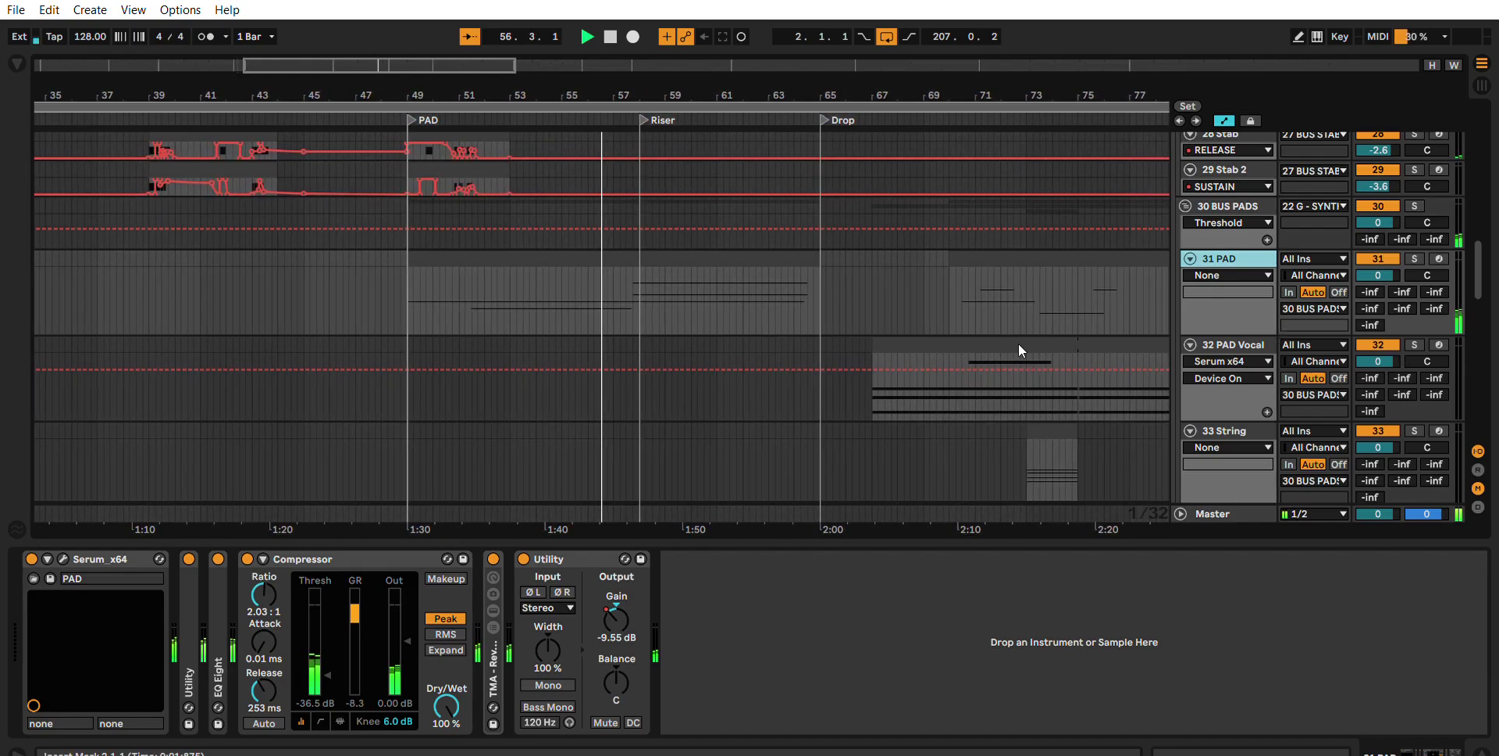
scroll(877, 353, "down", 2)
scroll(1085, 312, "down", 6)
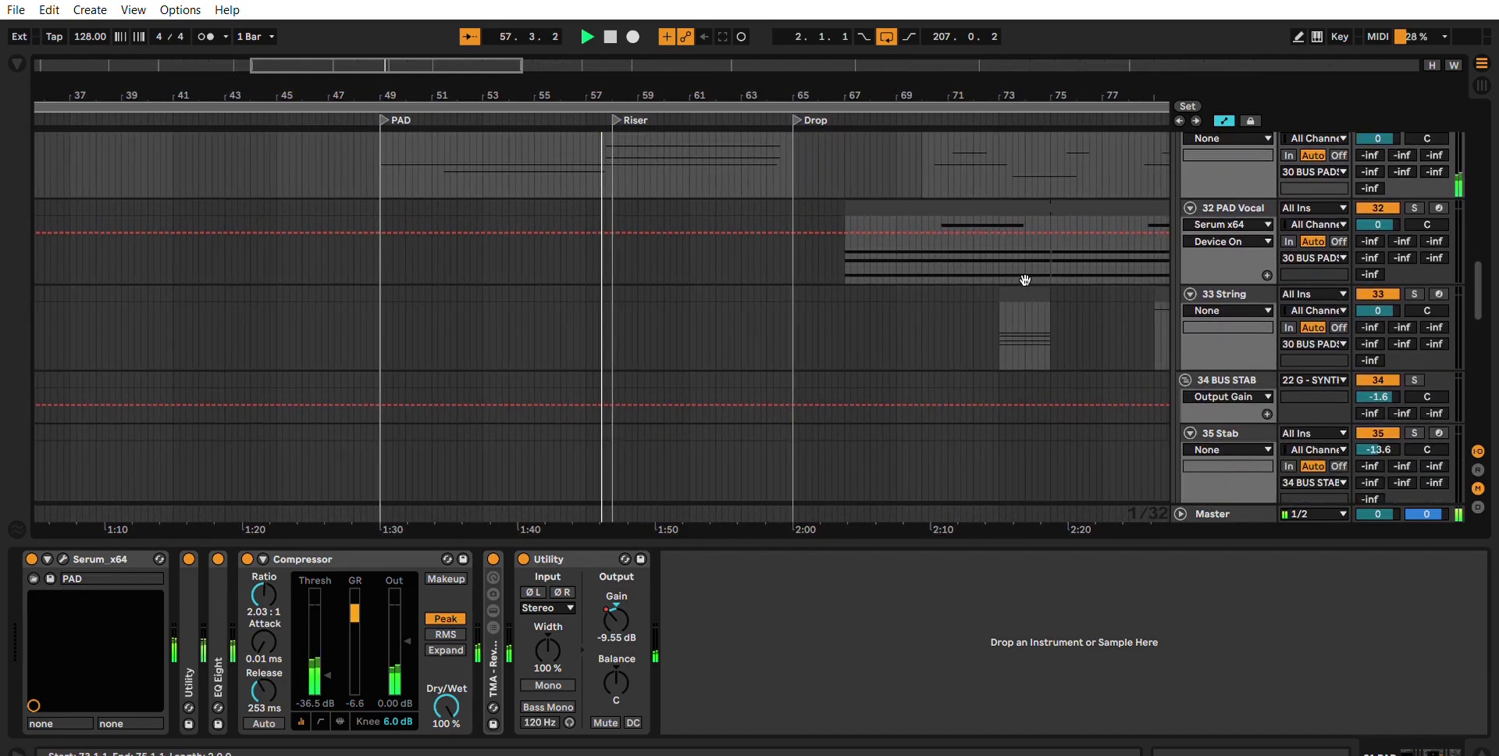
scroll(995, 275, "down", 12)
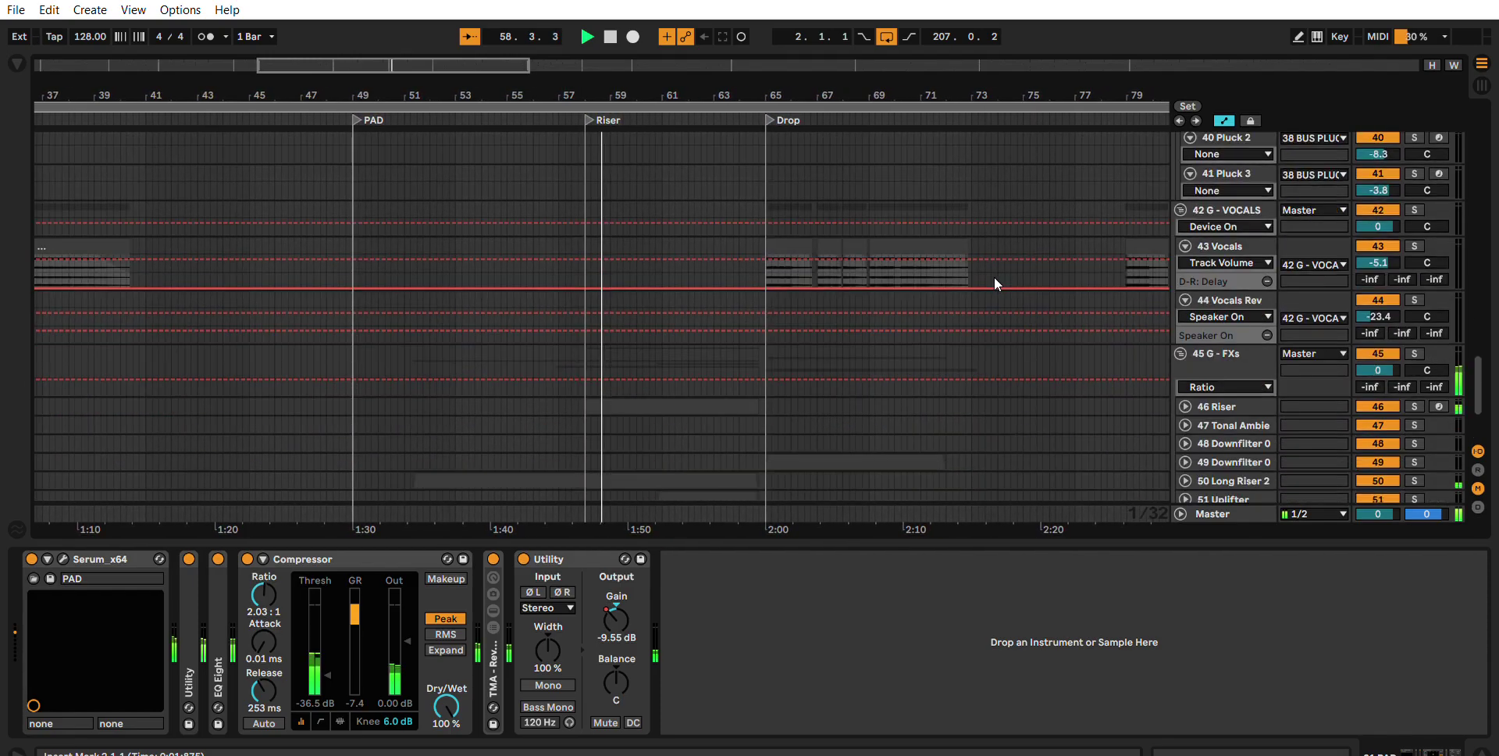
left_click(1184, 337, "alt")
scroll(950, 273, "down", 1)
Unfold the BUS CYMBALS and BUS SNARE groups and view the device chains of BUS SNARE and Snare.
scroll(737, 363, "up", 15)
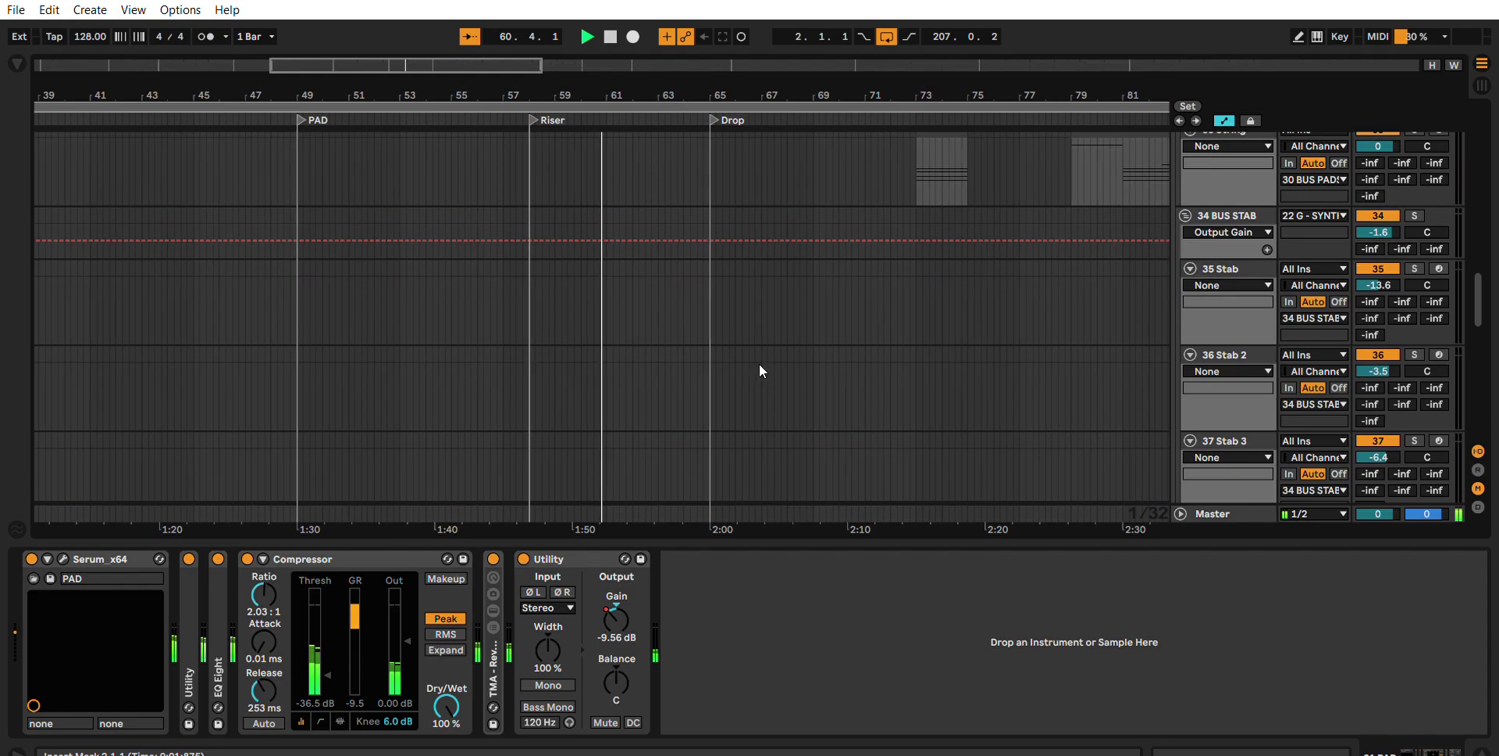
scroll(761, 357, "up", 15)
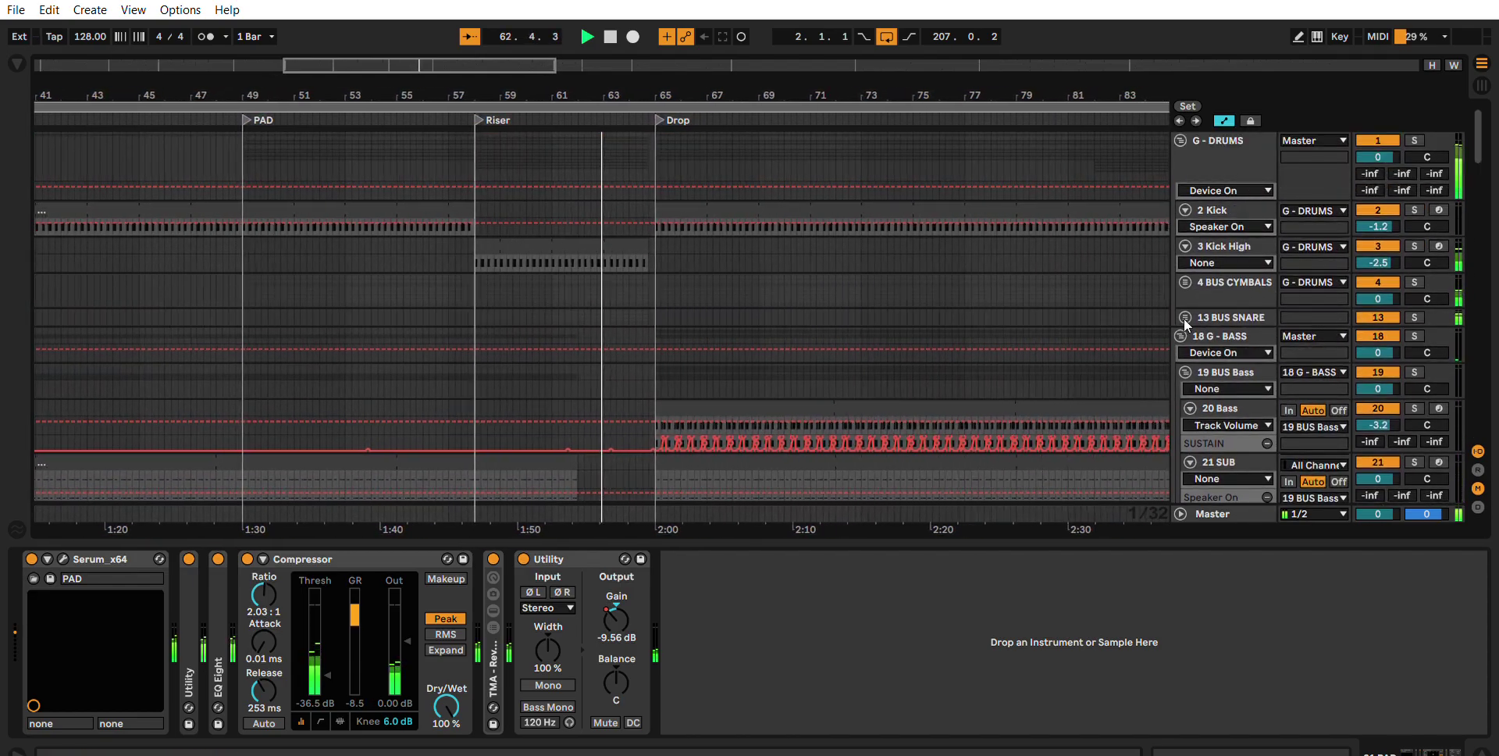
left_click(1182, 298)
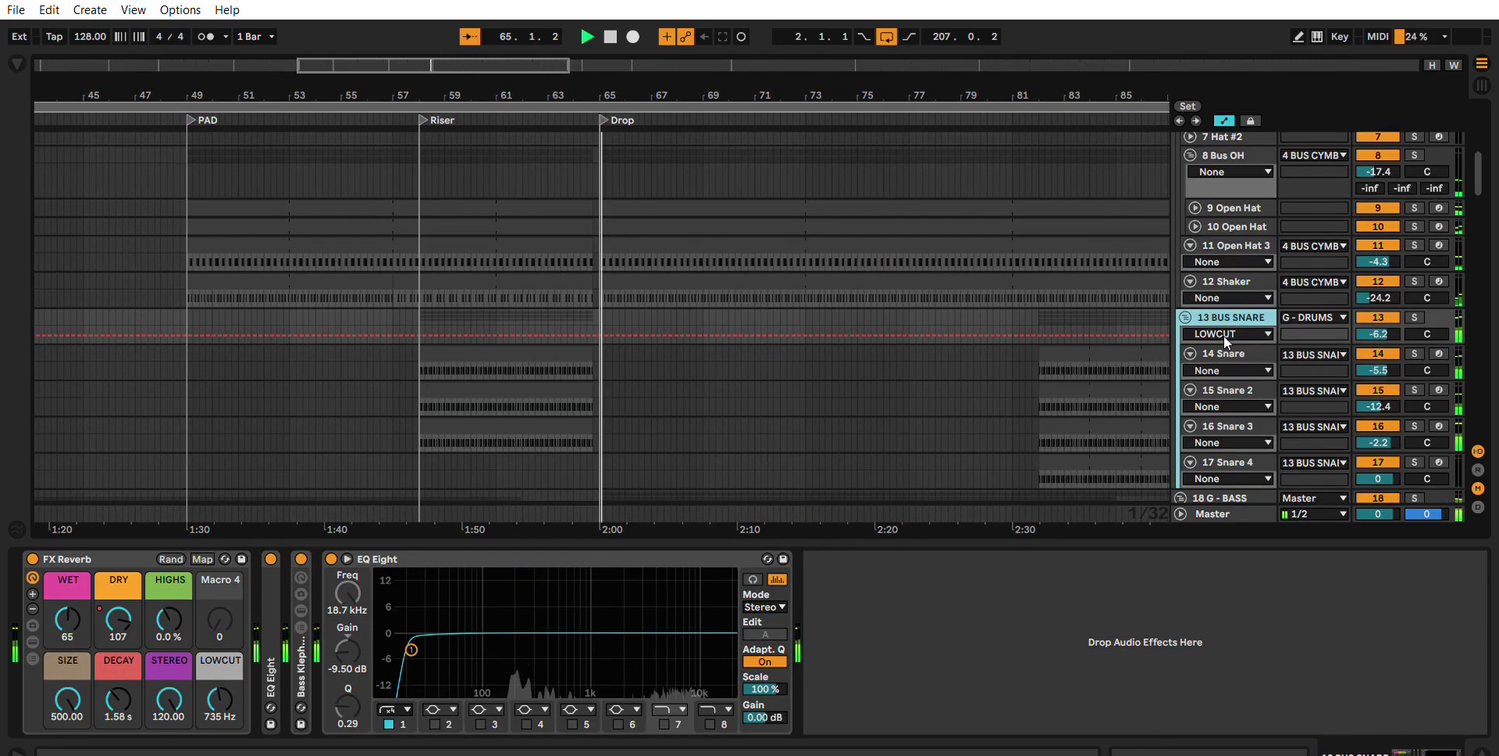
key("Down")
scroll(1224, 335, "down", 1)
scroll(1222, 312, "up", 2)
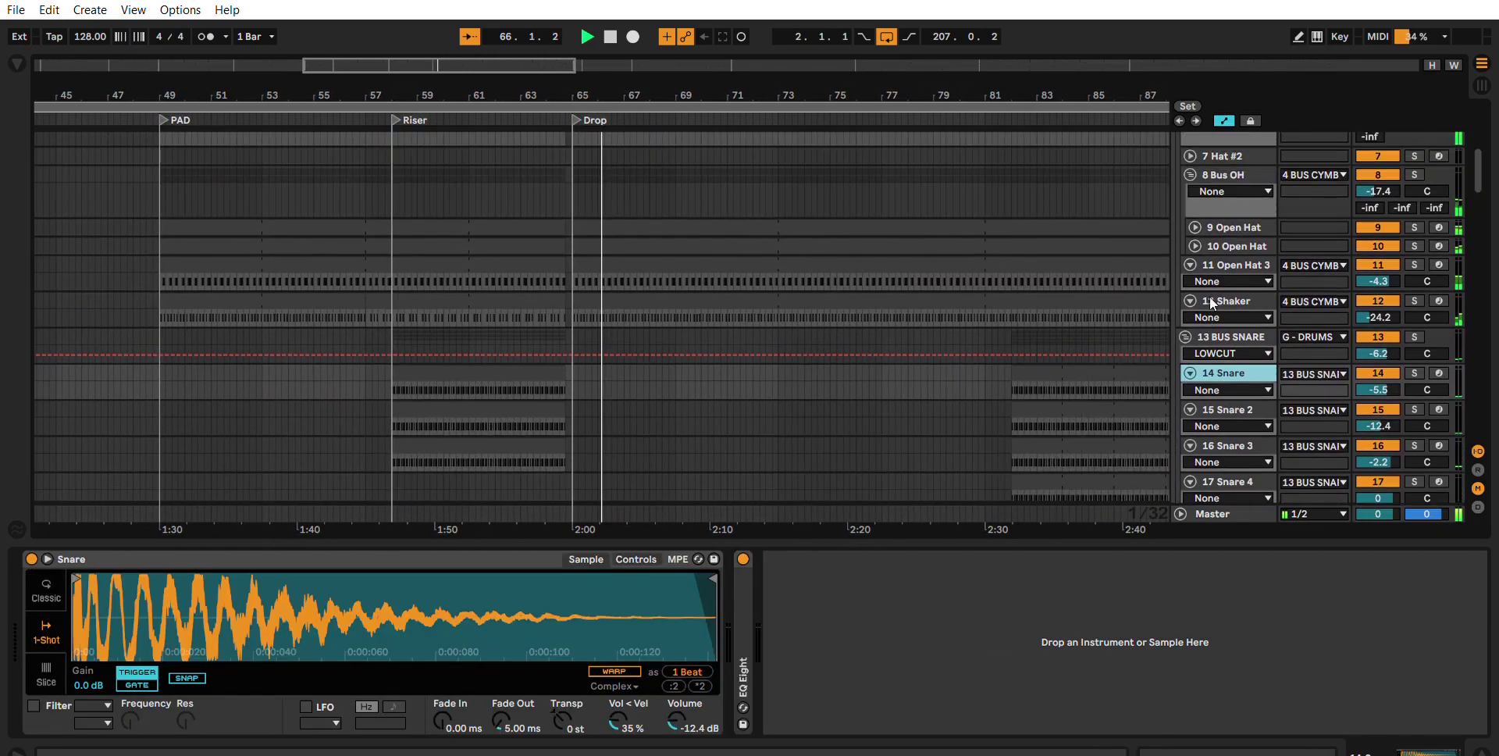
Expand both Open Hat tracks inside the Bus OH group and look over the drum tracks.
scroll(1222, 293, "up", 3)
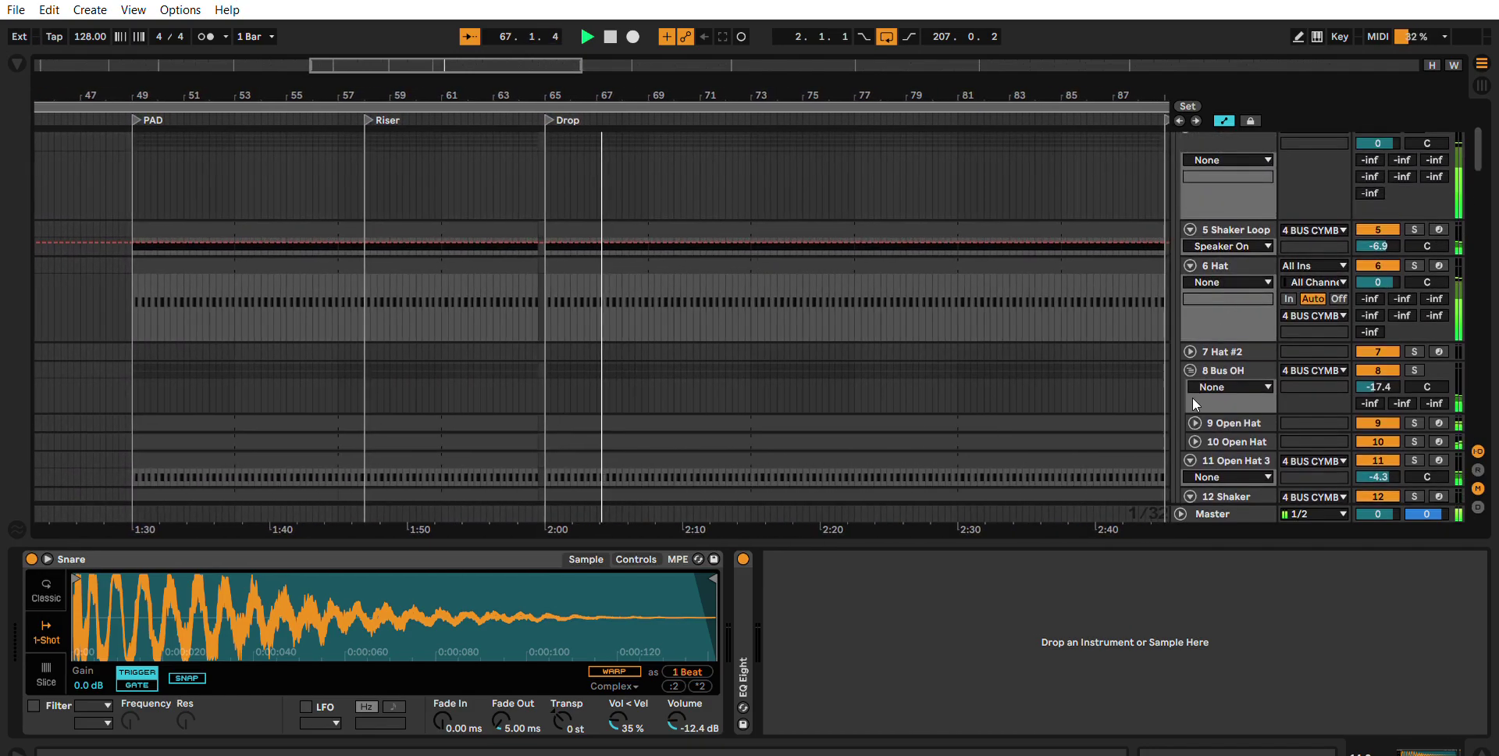
left_click(1194, 422)
scroll(1239, 328, "down", 3)
scroll(1252, 306, "up", 4)
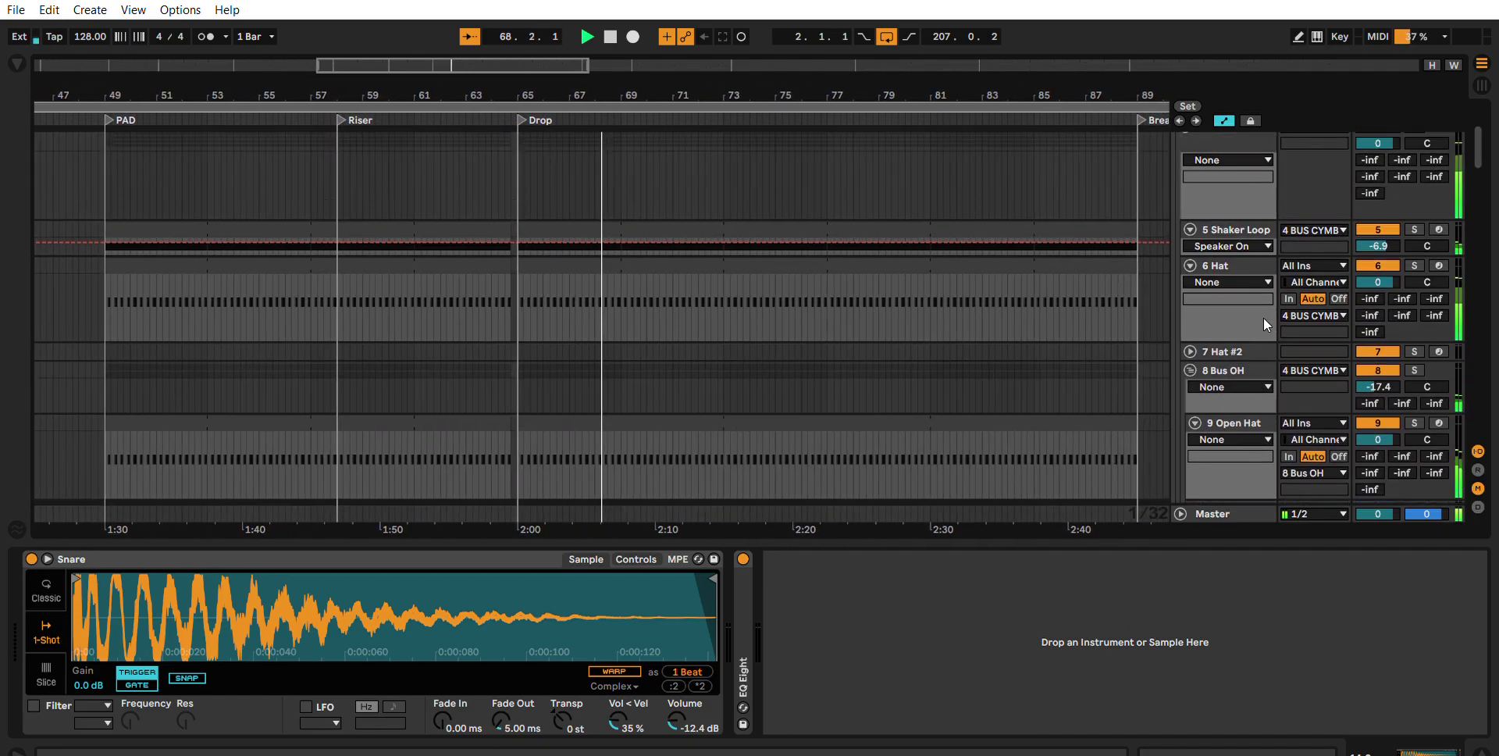
scroll(1244, 273, "up", 3)
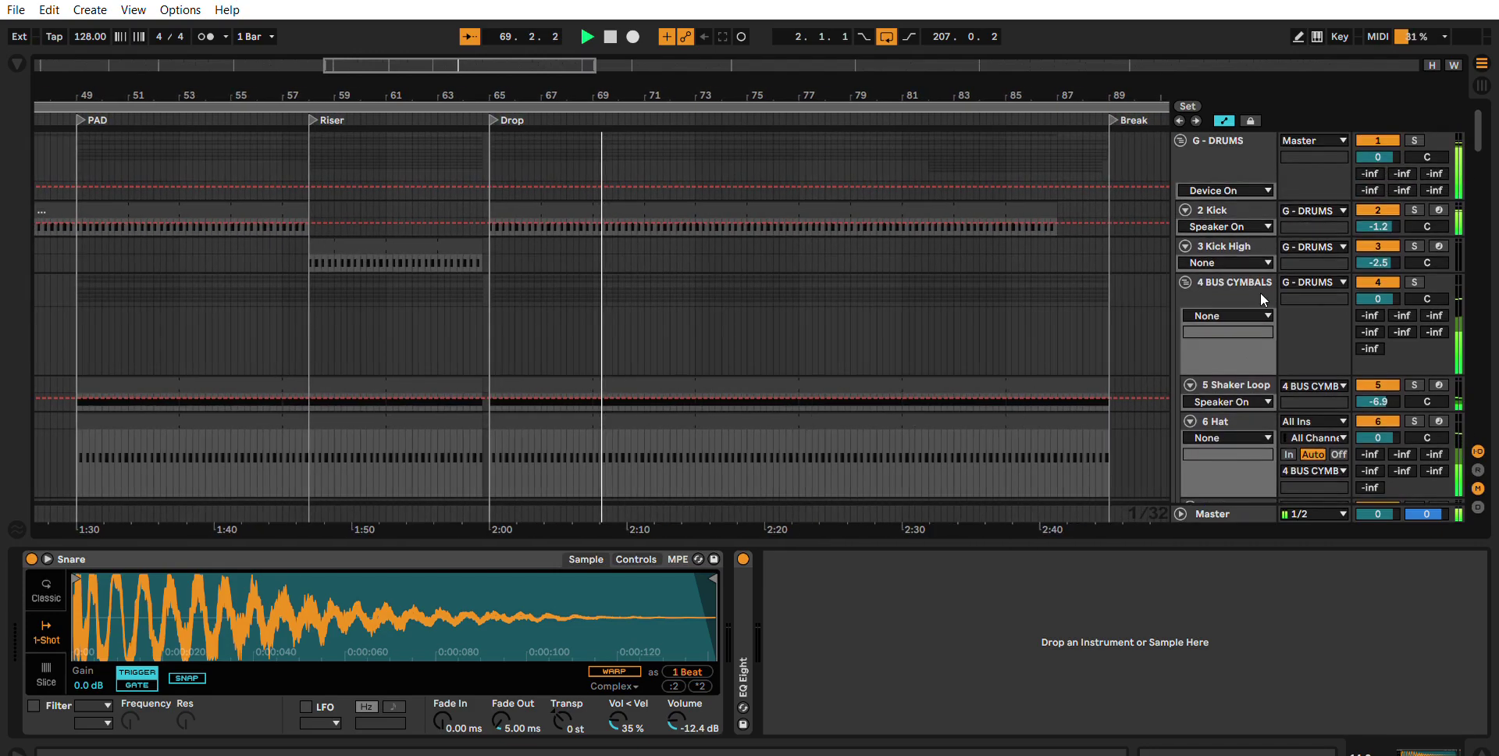
scroll(1242, 281, "down", 12)
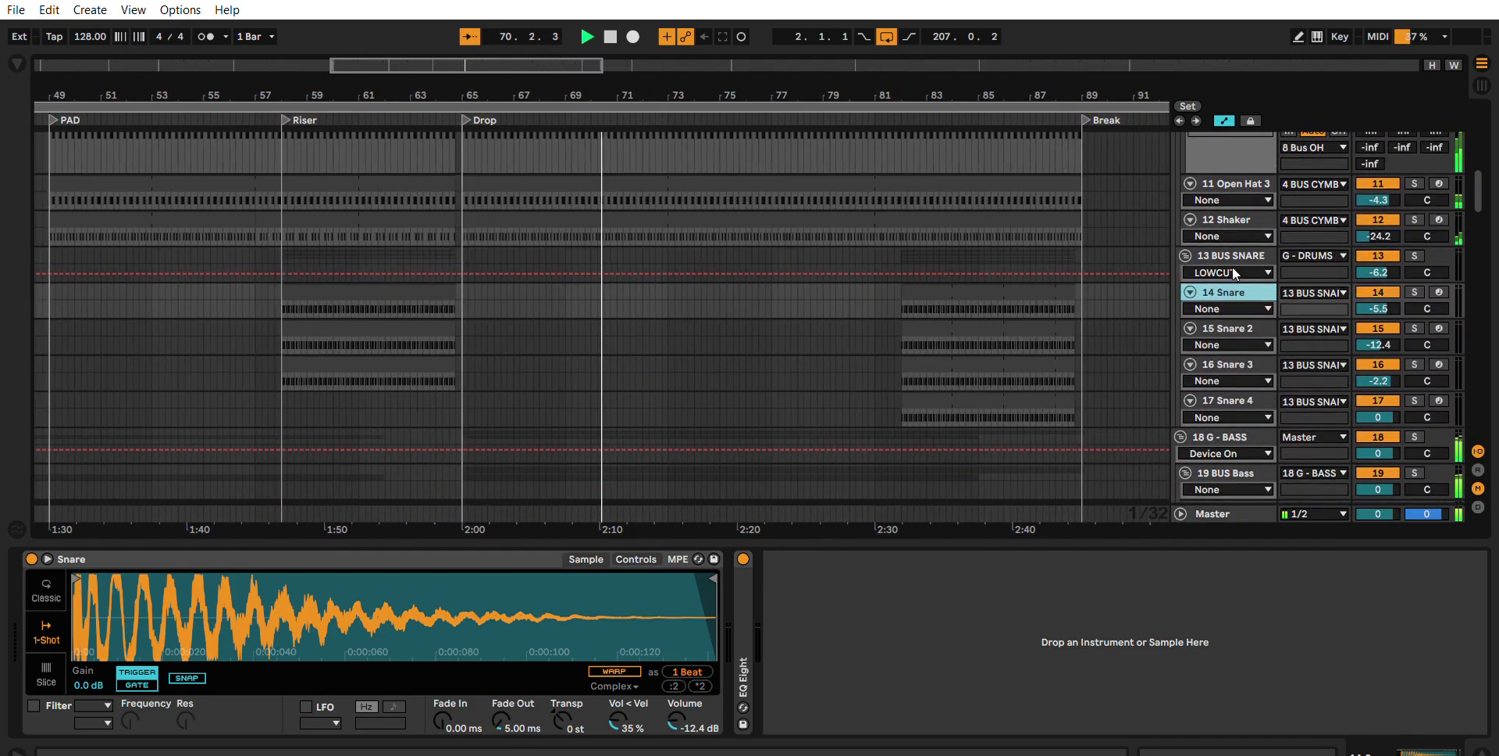
View the device chains of the Synth One, PAD and String tracks in the synths group.
scroll(1227, 258, "down", 5)
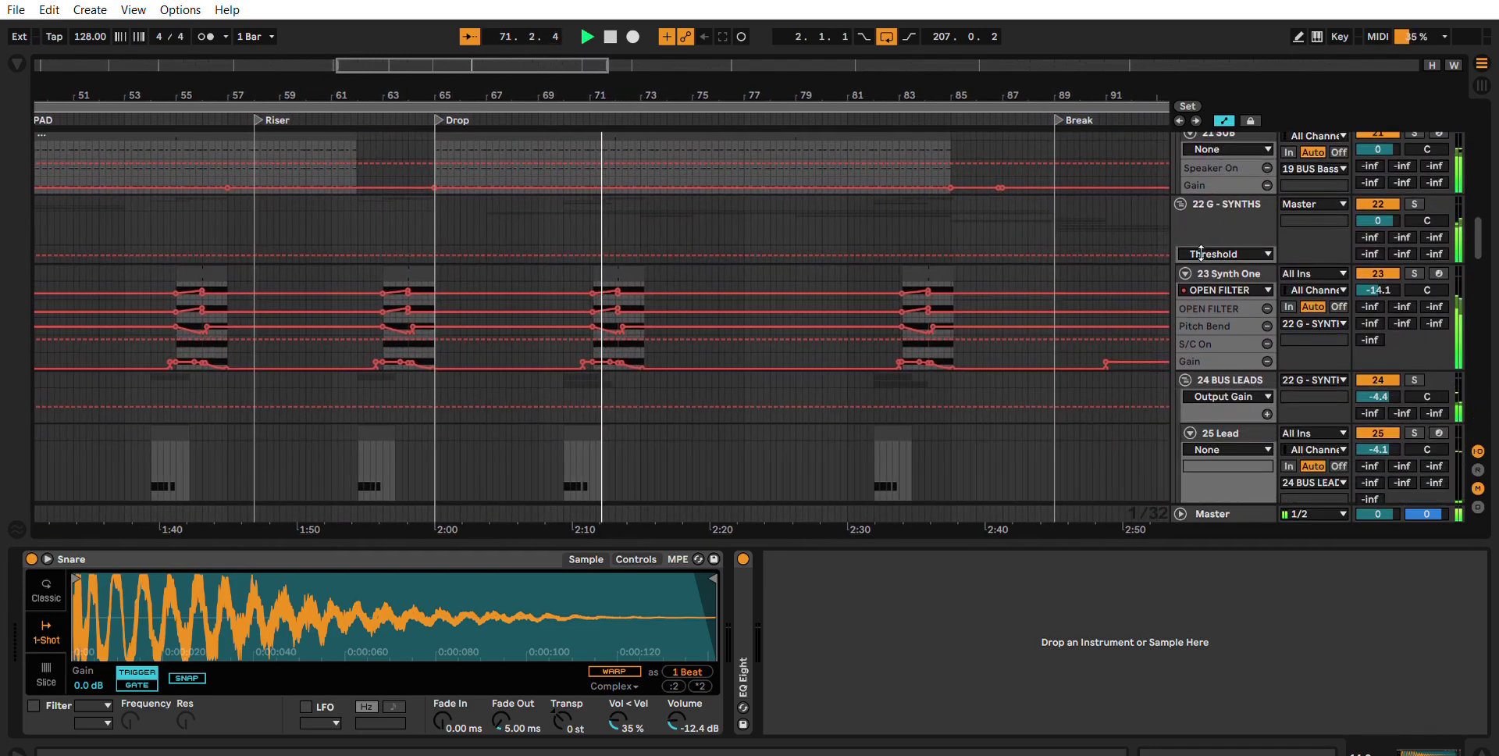
scroll(1228, 258, "down", 2)
left_click(1223, 247)
scroll(1226, 242, "down", 10)
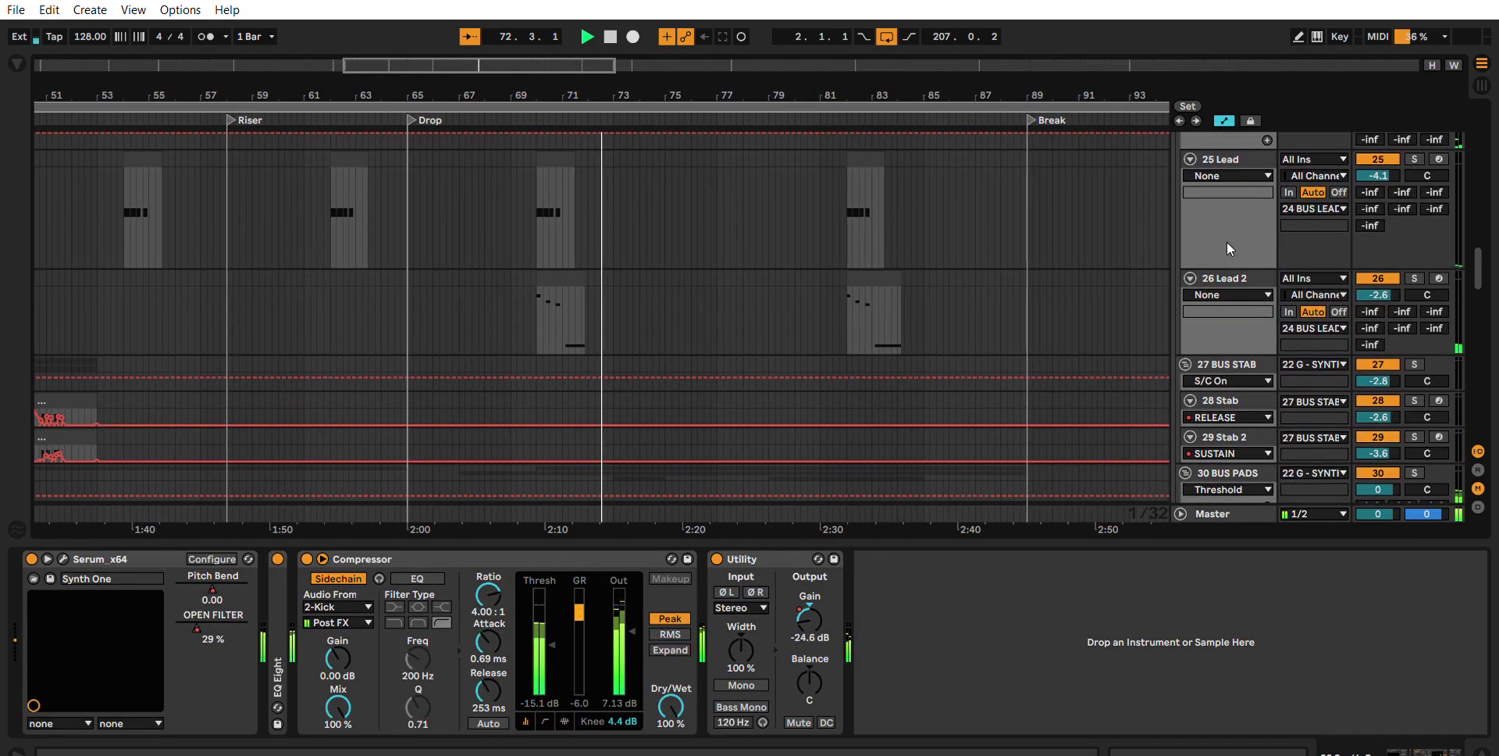
scroll(1225, 241, "down", 3)
left_click(1227, 237)
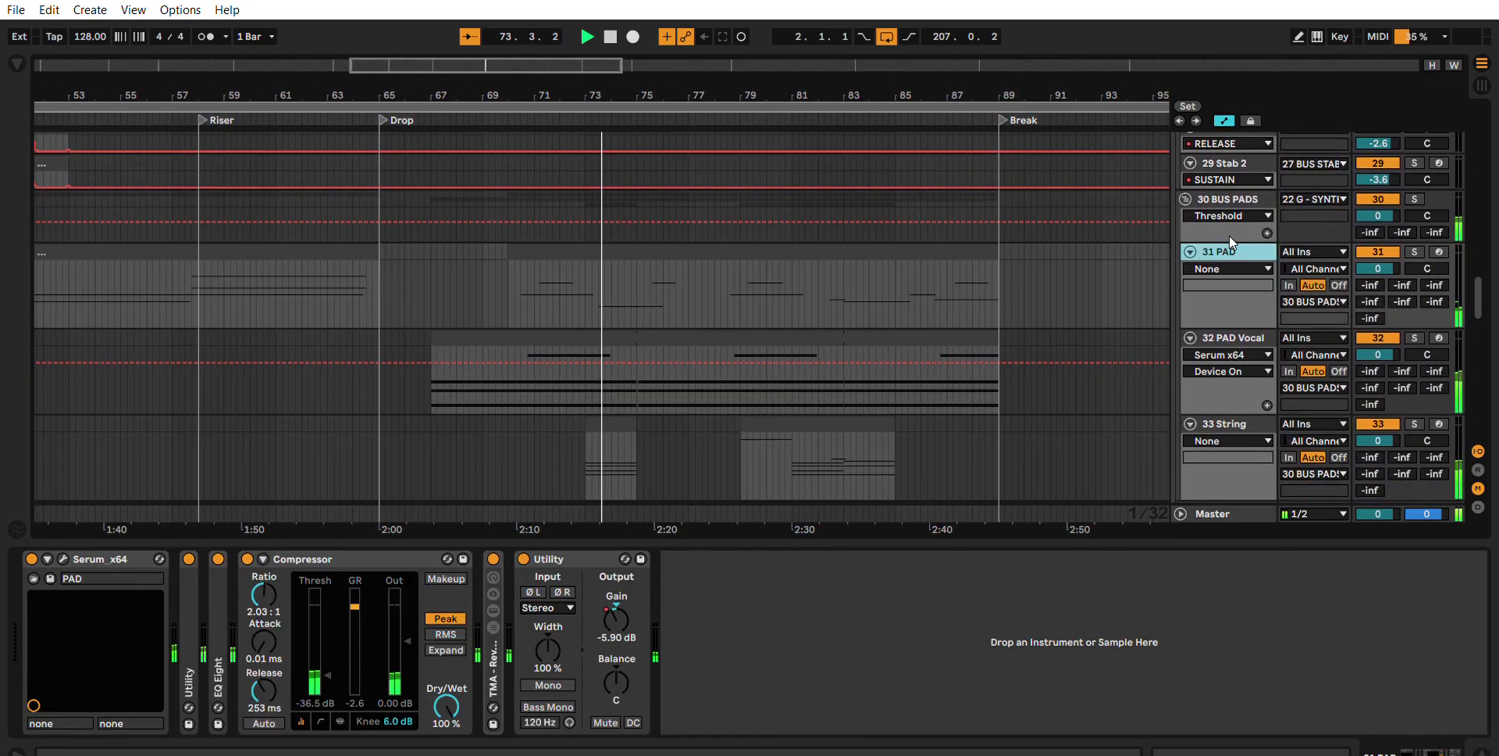
scroll(1229, 236, "down", 2)
scroll(1225, 250, "down", 2)
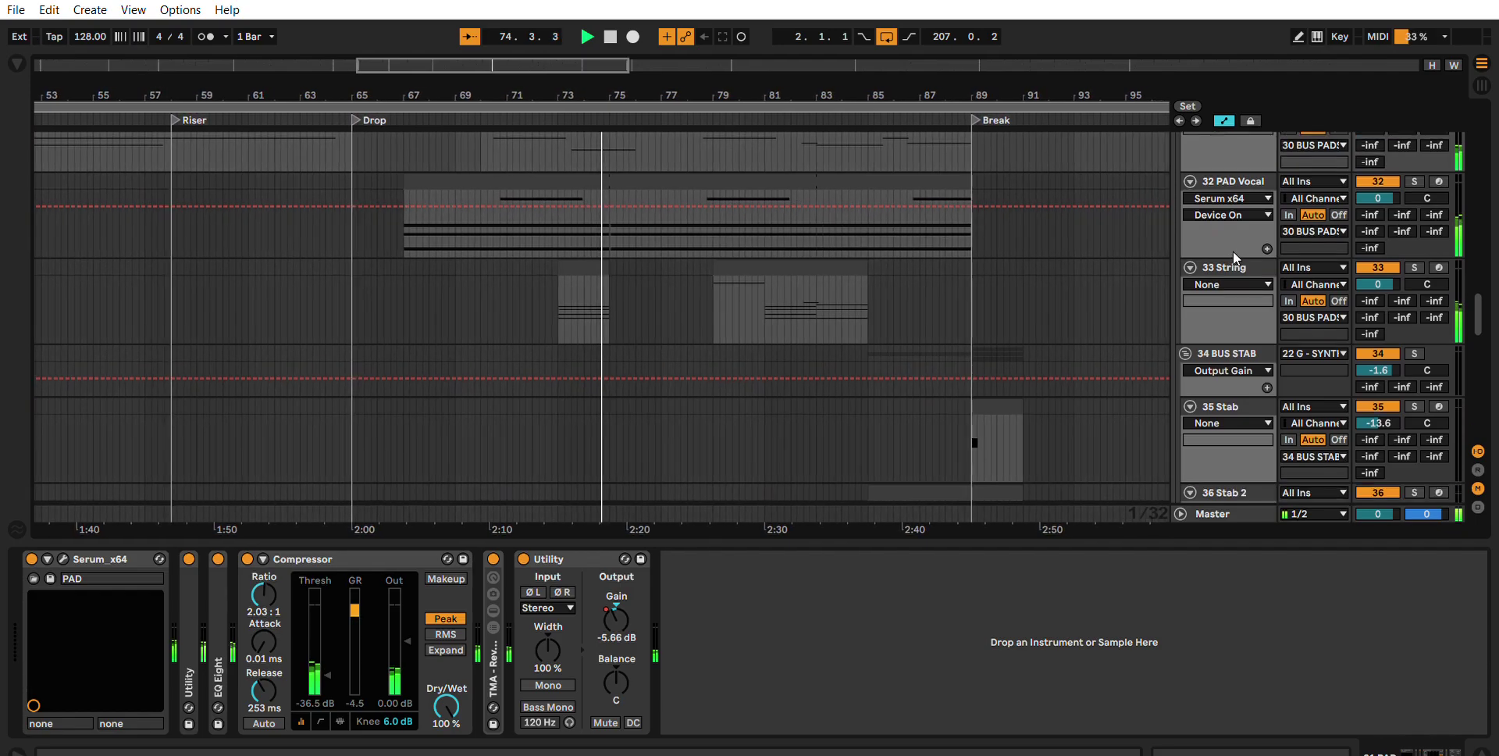
left_click(1233, 248)
scroll(1232, 242, "down", 8)
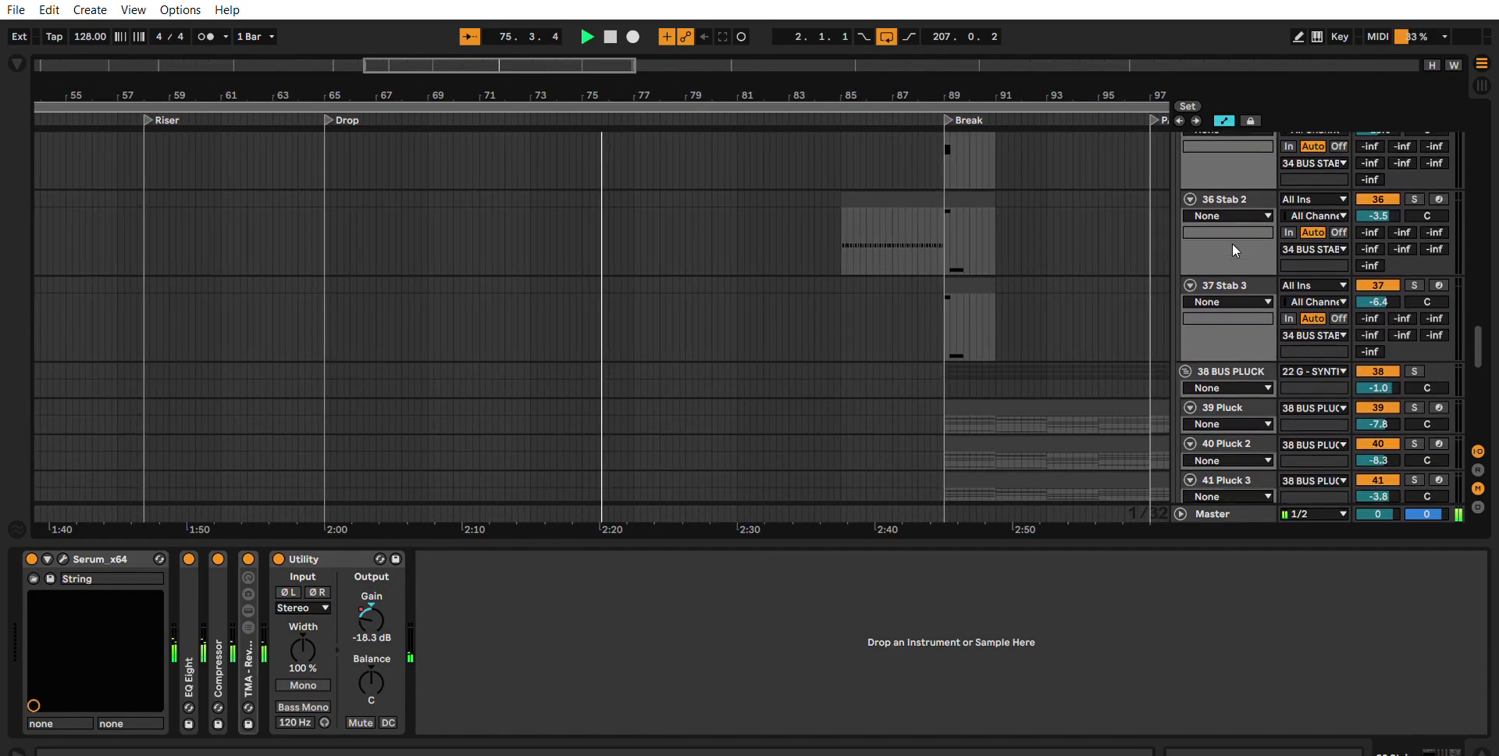
Show the Vocals track's device chain and collapse its Reverb device.
scroll(1215, 238, "down", 4)
scroll(1213, 237, "up", 1)
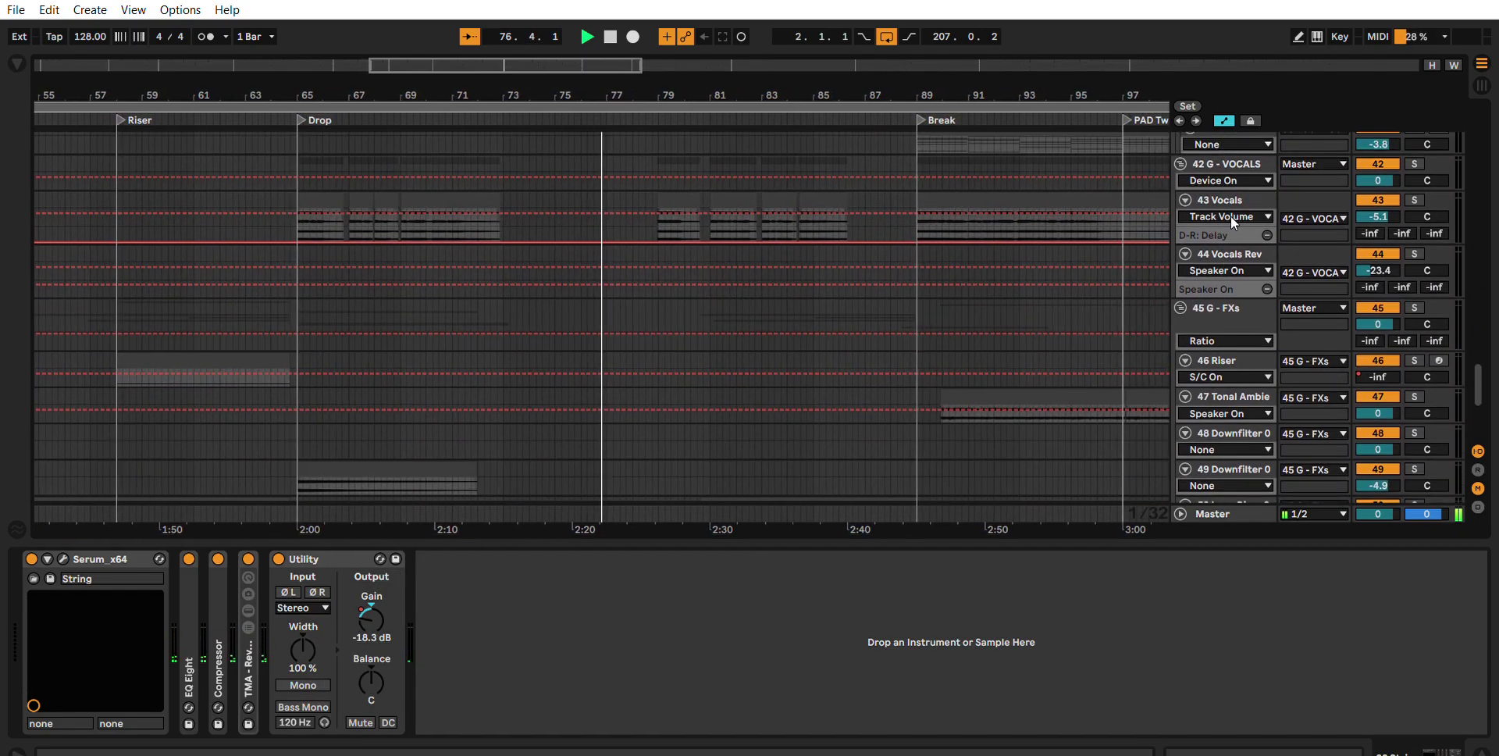
left_click(1240, 199)
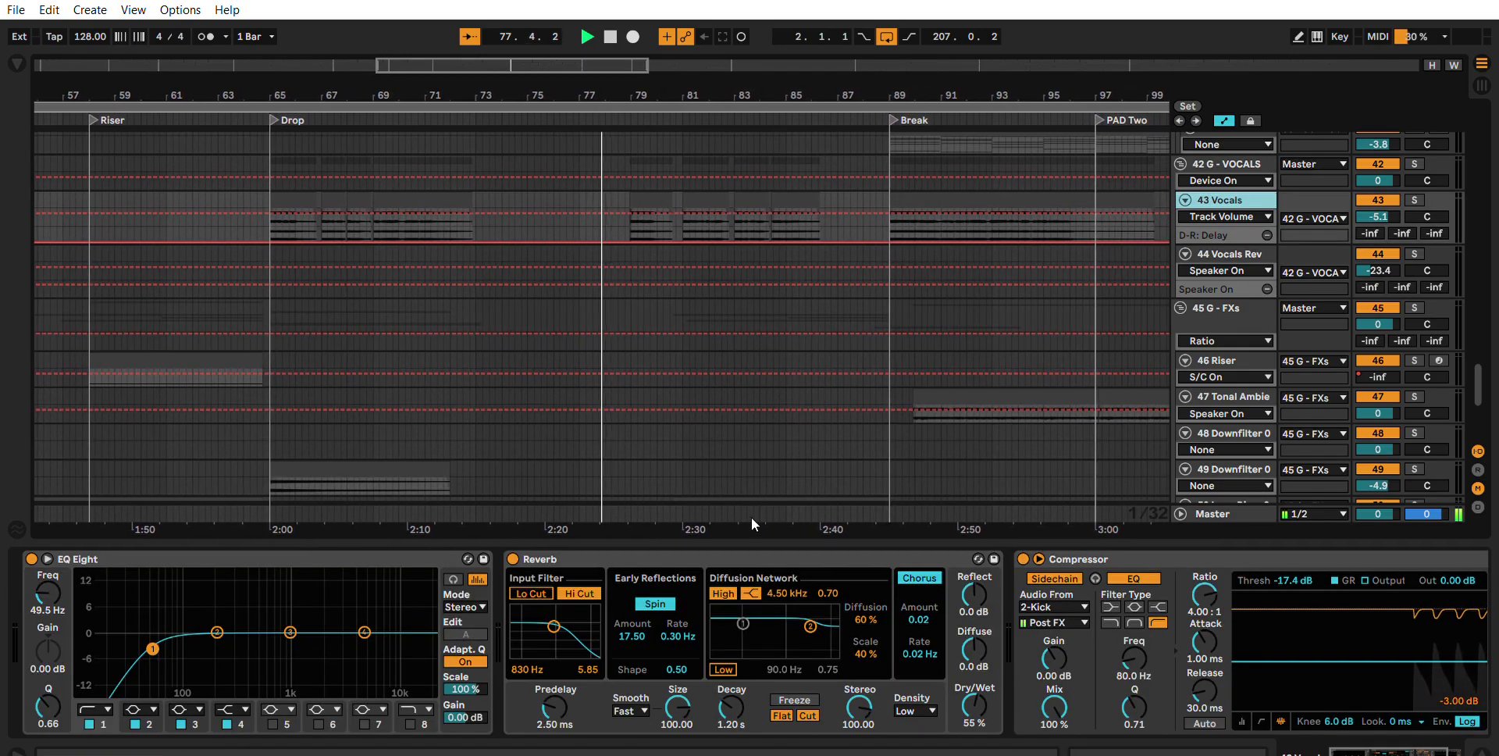
double_click(719, 537)
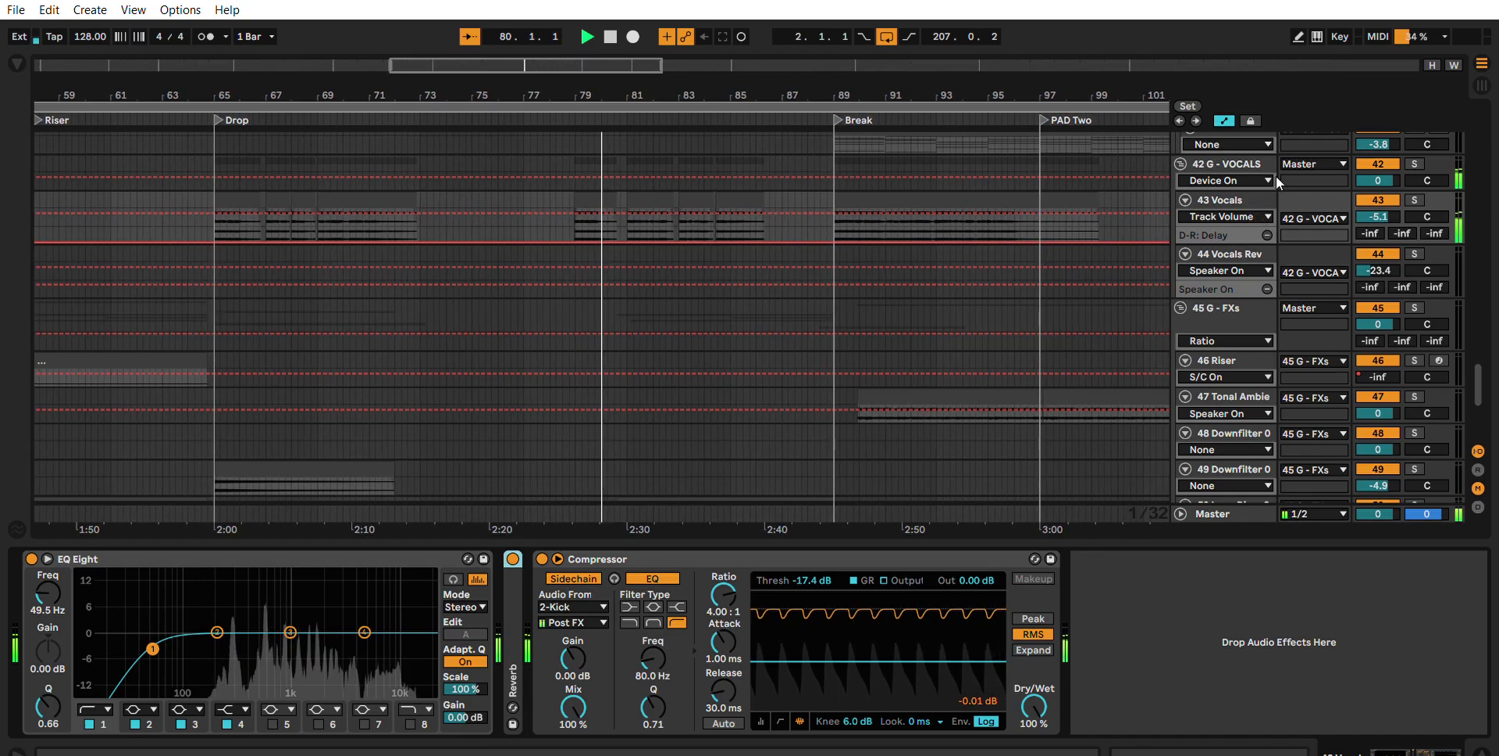
View the device chain of Long Riser 2 in the FX group and return to the Vocals track's chain.
scroll(1268, 181, "down", 3)
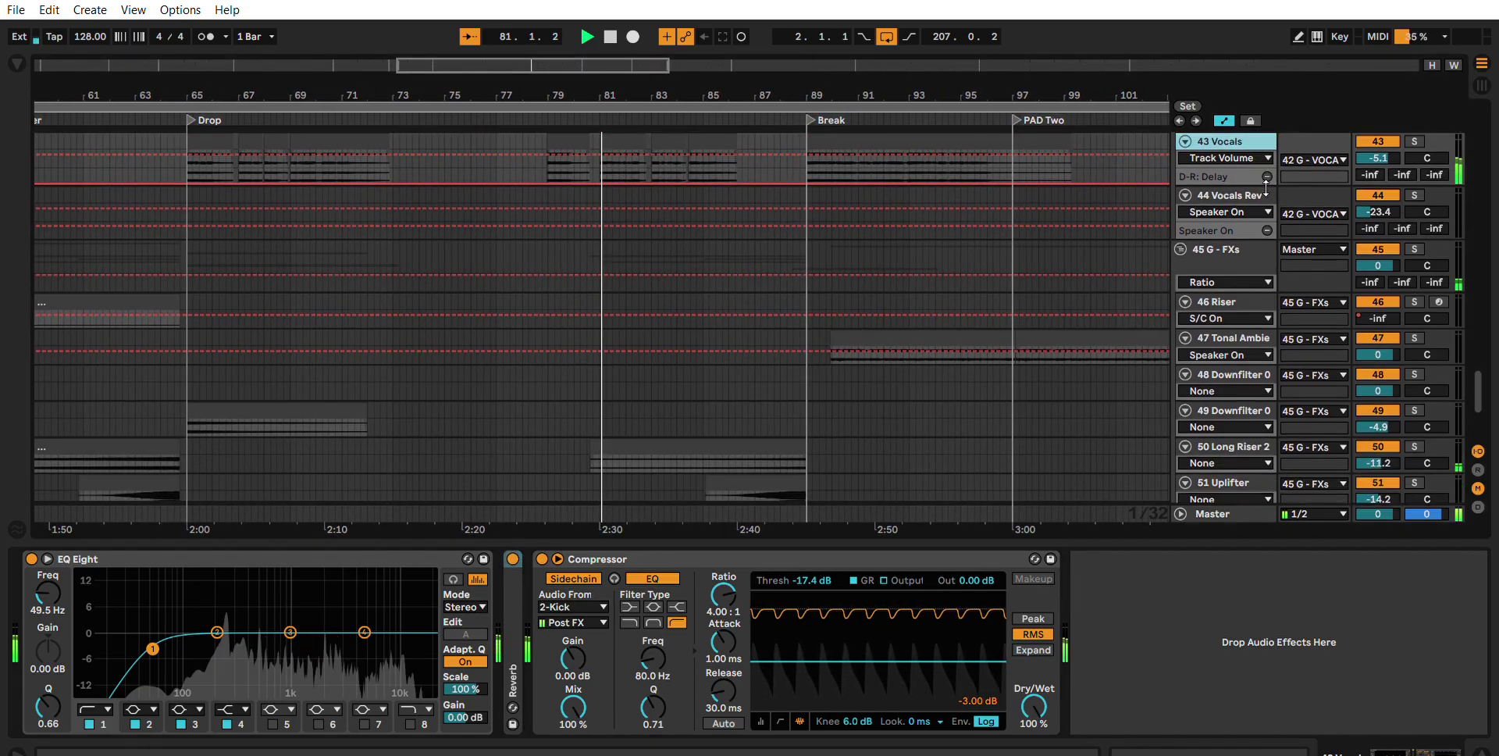
scroll(1265, 188, "down", 2)
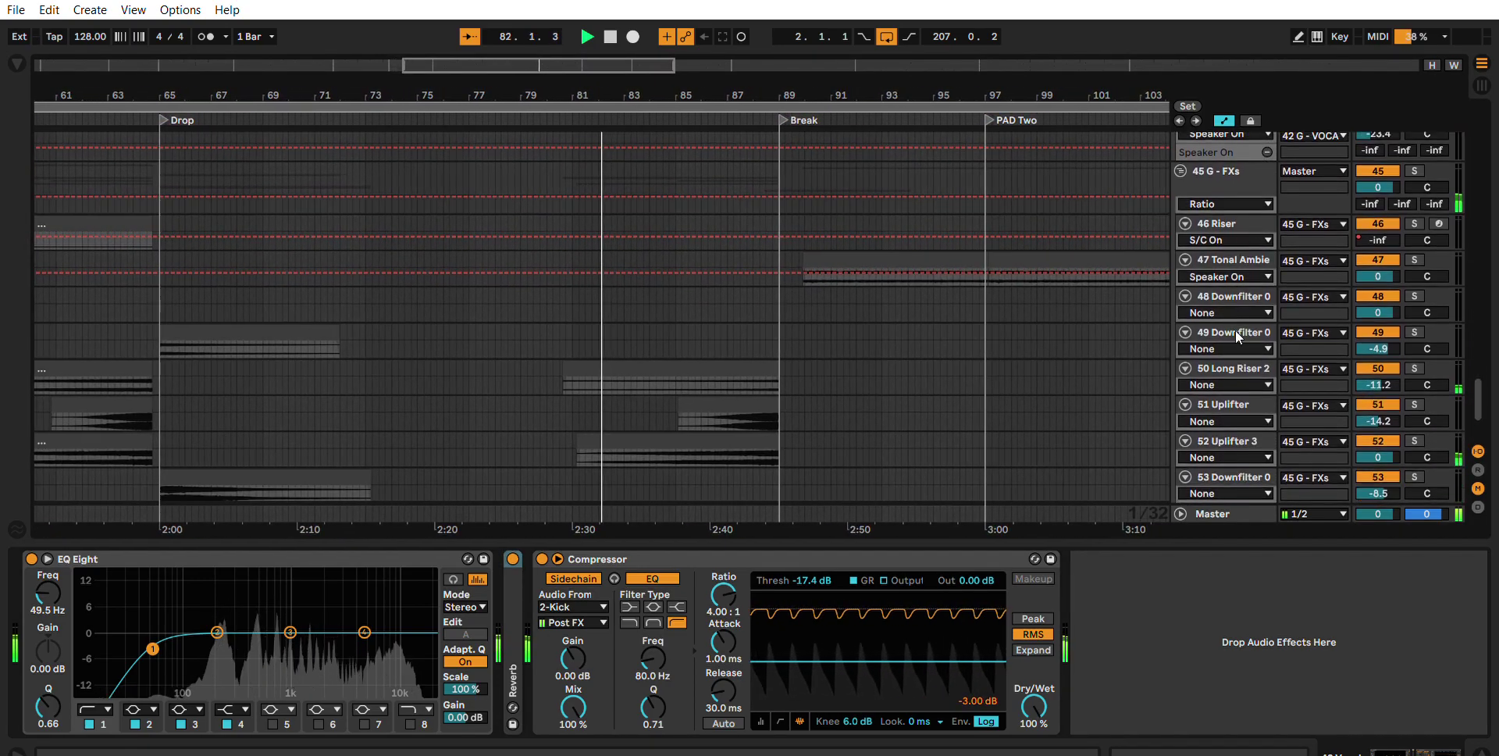
scroll(1233, 345, "down", 1)
left_click(1235, 344)
scroll(1241, 335, "down", 3)
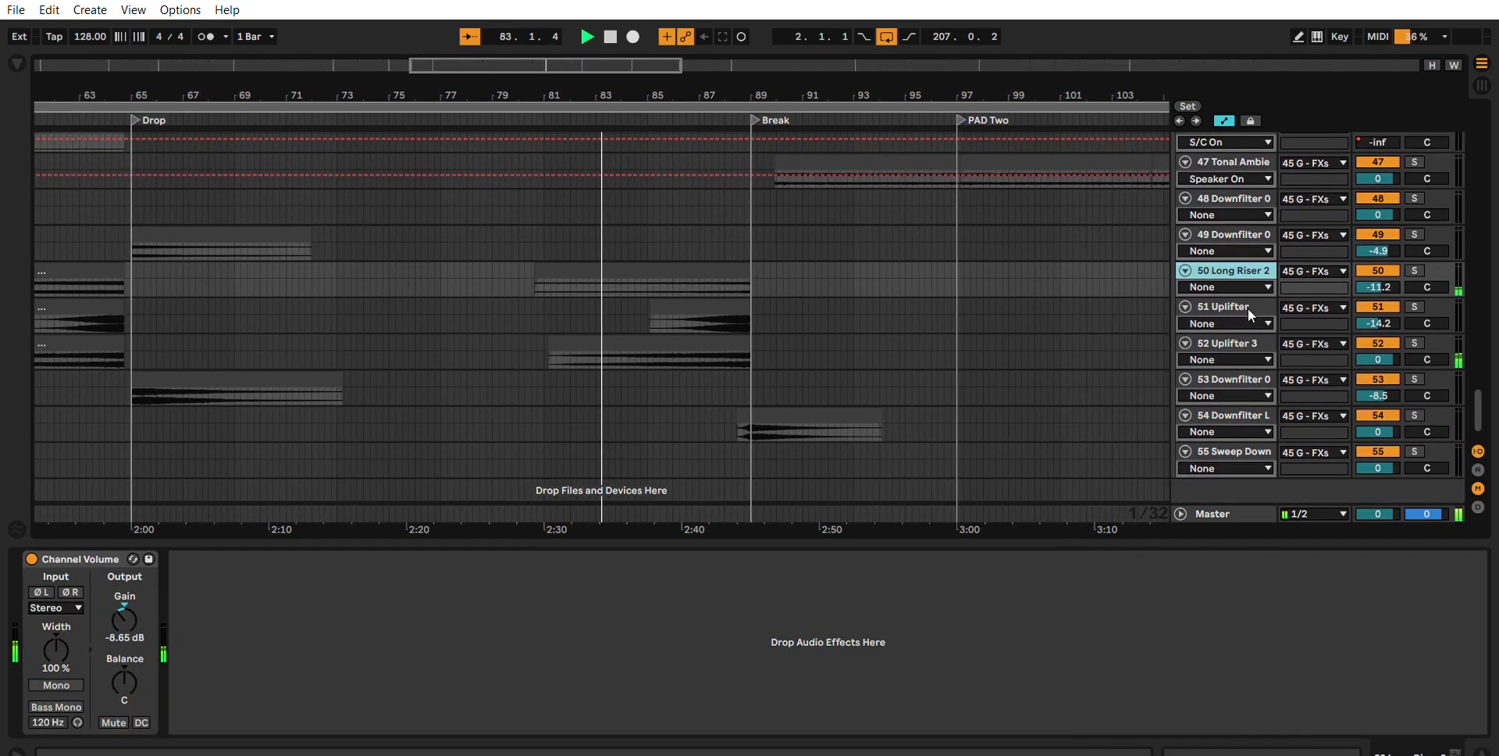
scroll(1246, 297, "up", 7)
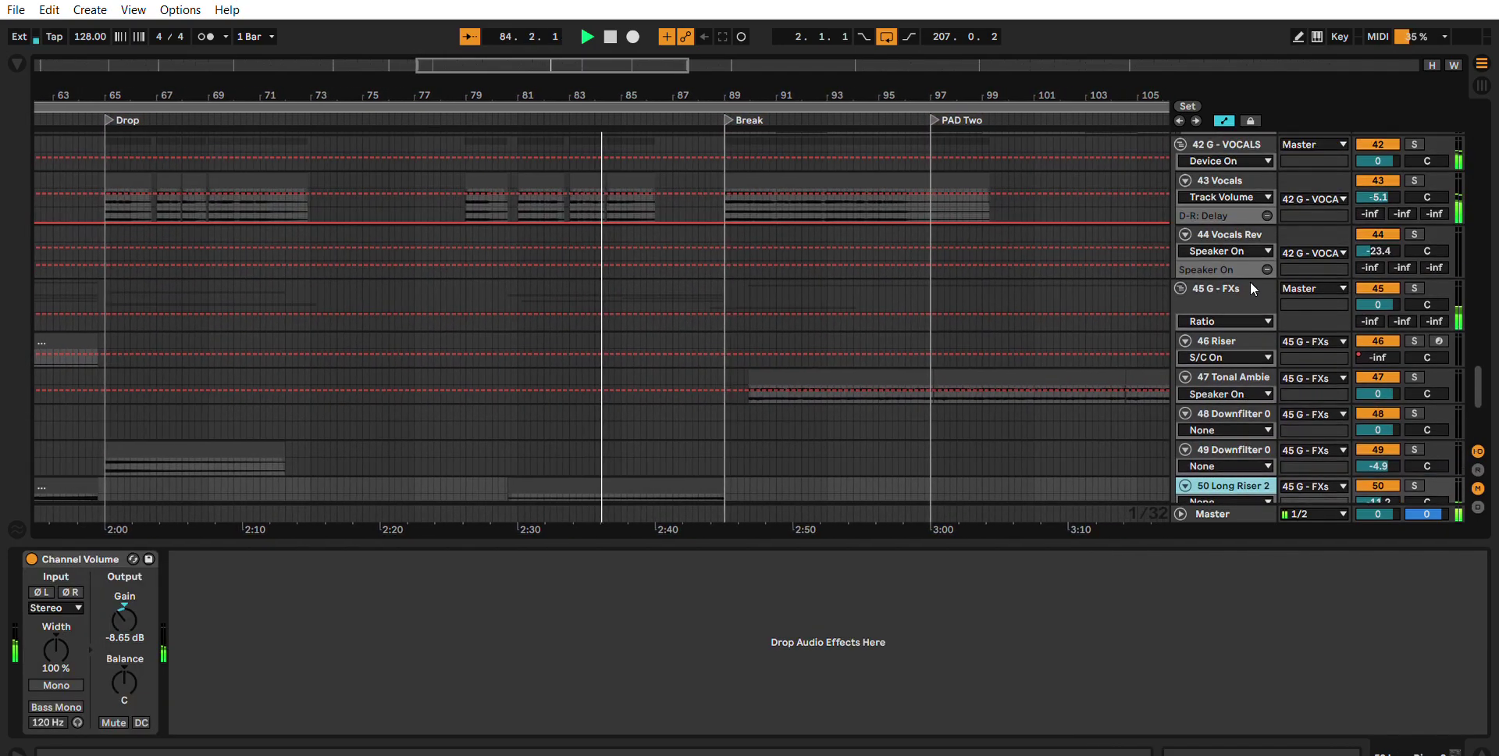
scroll(1249, 281, "up", 3)
left_click(1221, 258)
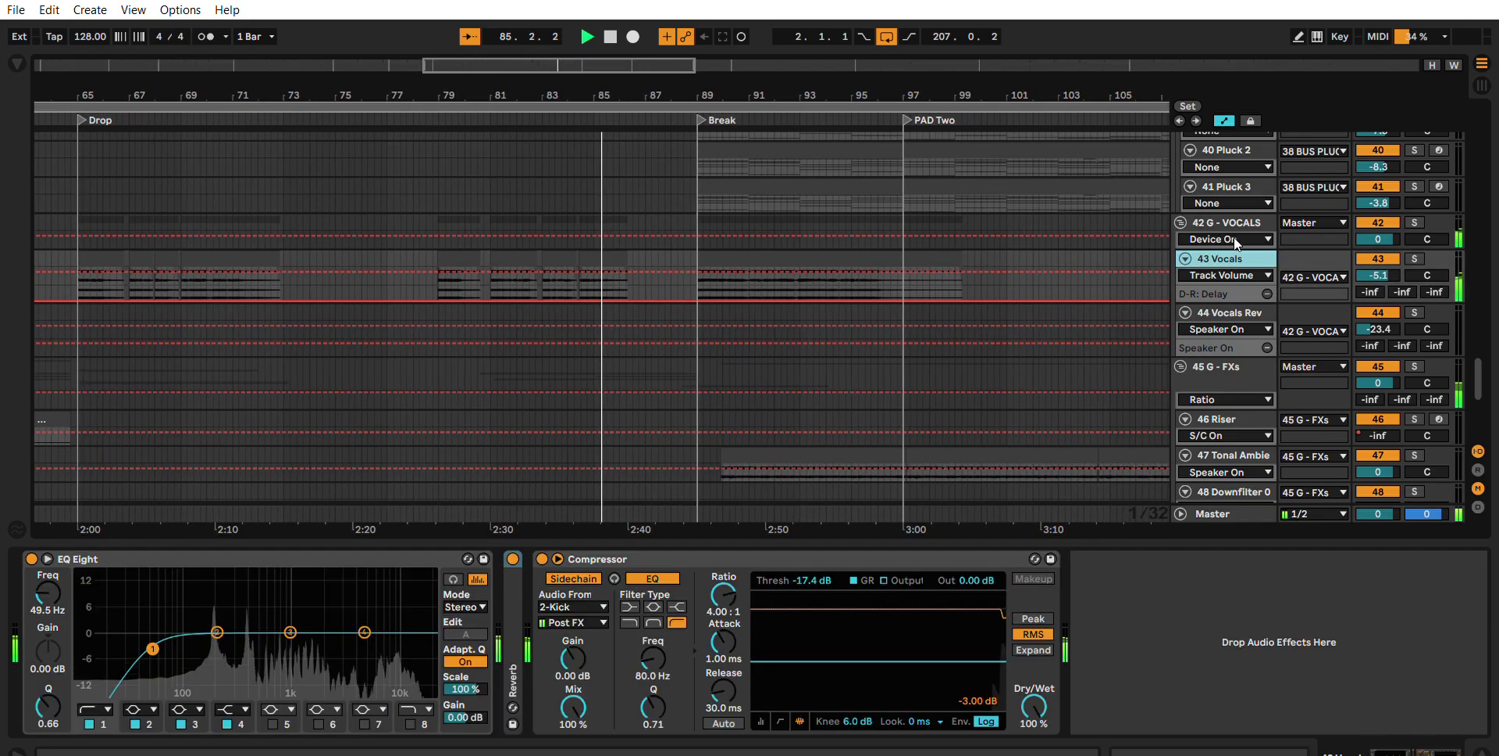
View the device chains of the three Pluck tracks and expand the first EQ Eight on Pluck.
scroll(1226, 281, "up", 5)
left_click(1224, 343)
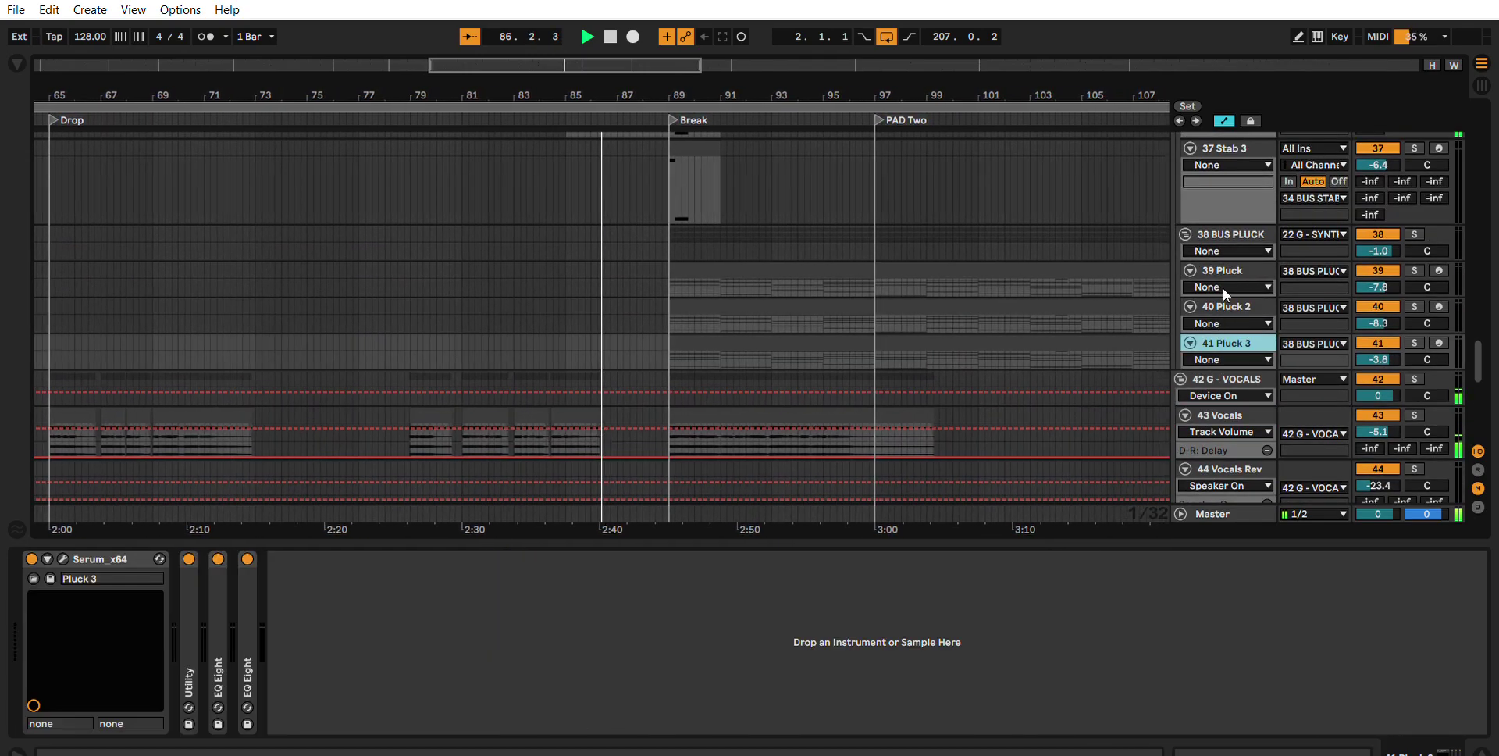
key("Up")
key("Up")
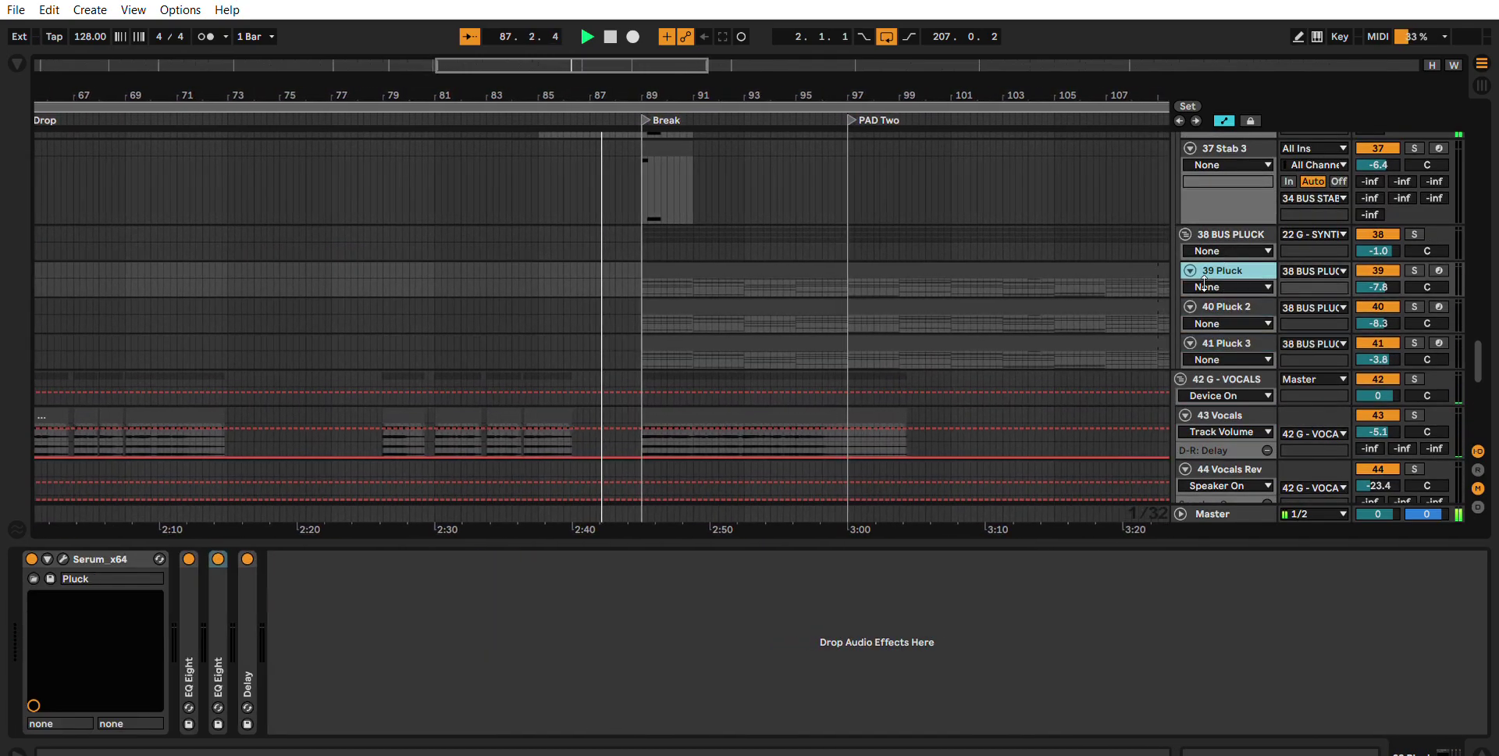
double_click(187, 638)
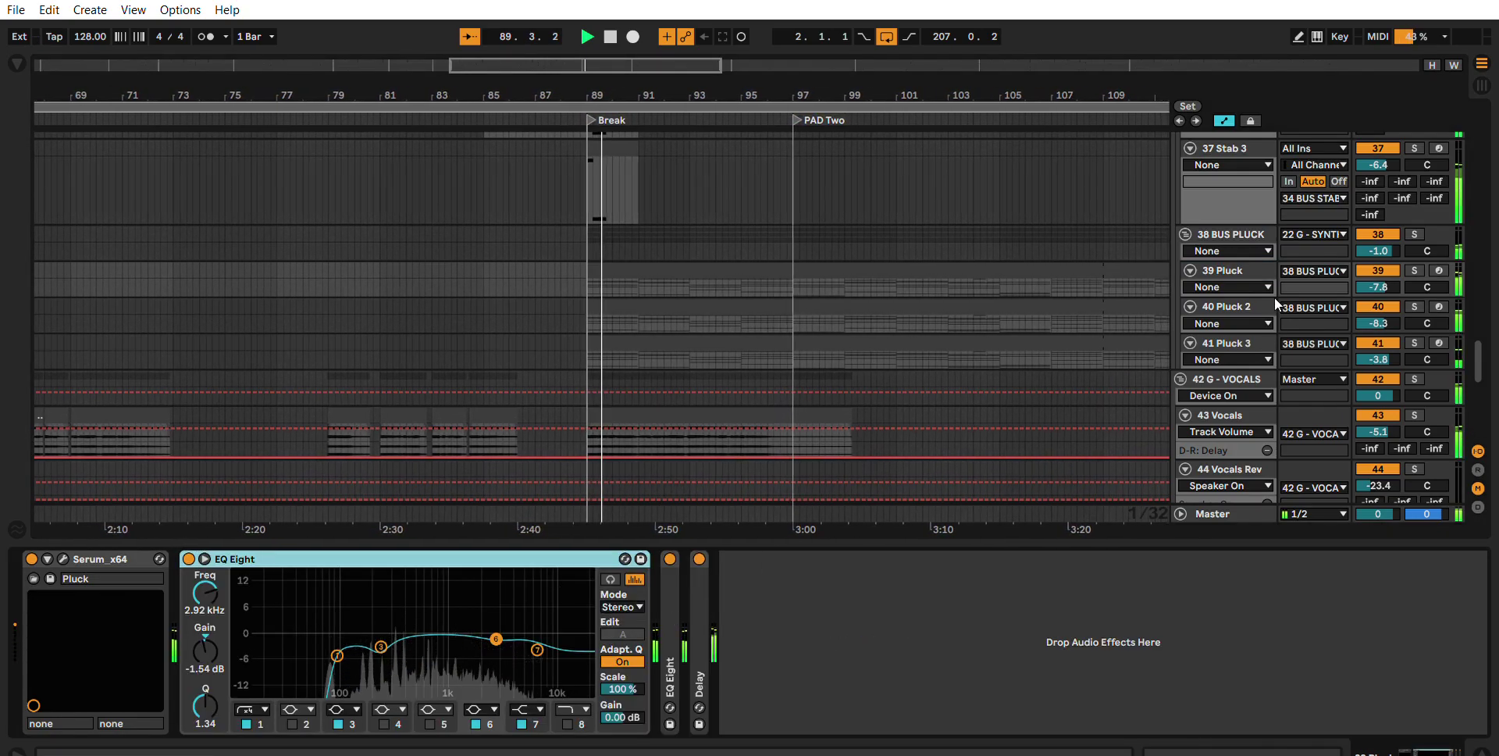
Expand both EQ Eight devices on Pluck 2 and the first EQ Eight on Pluck 3.
key("Down")
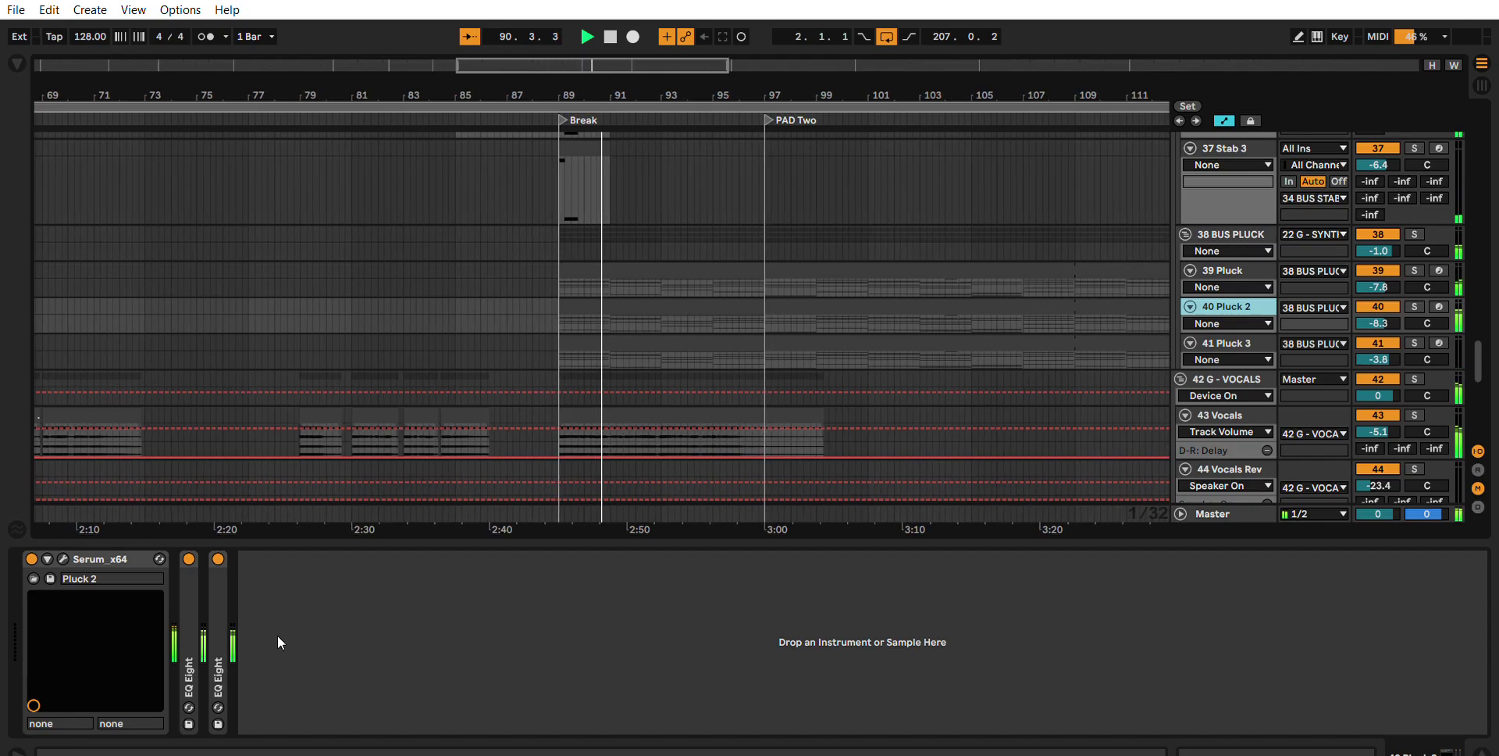
double_click(225, 625)
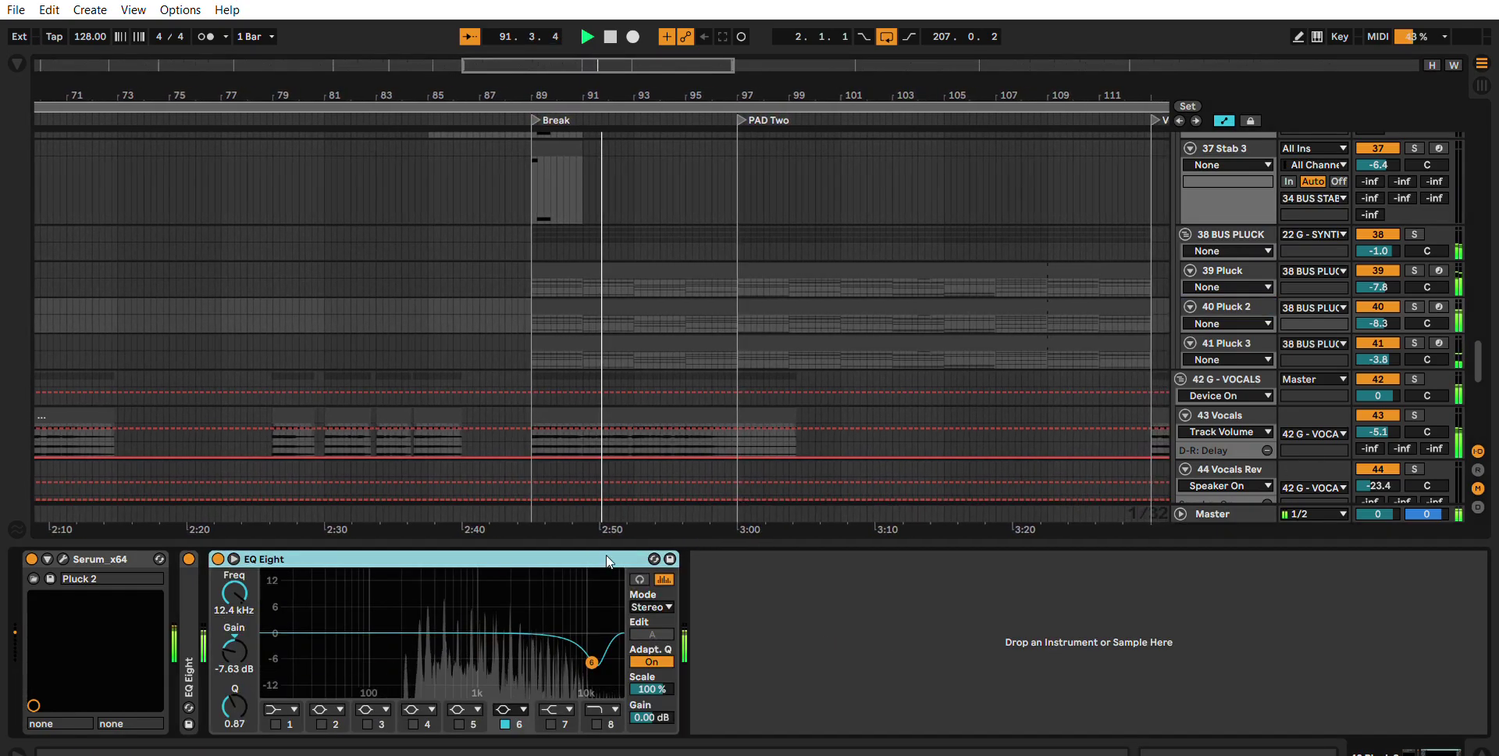
double_click(185, 635)
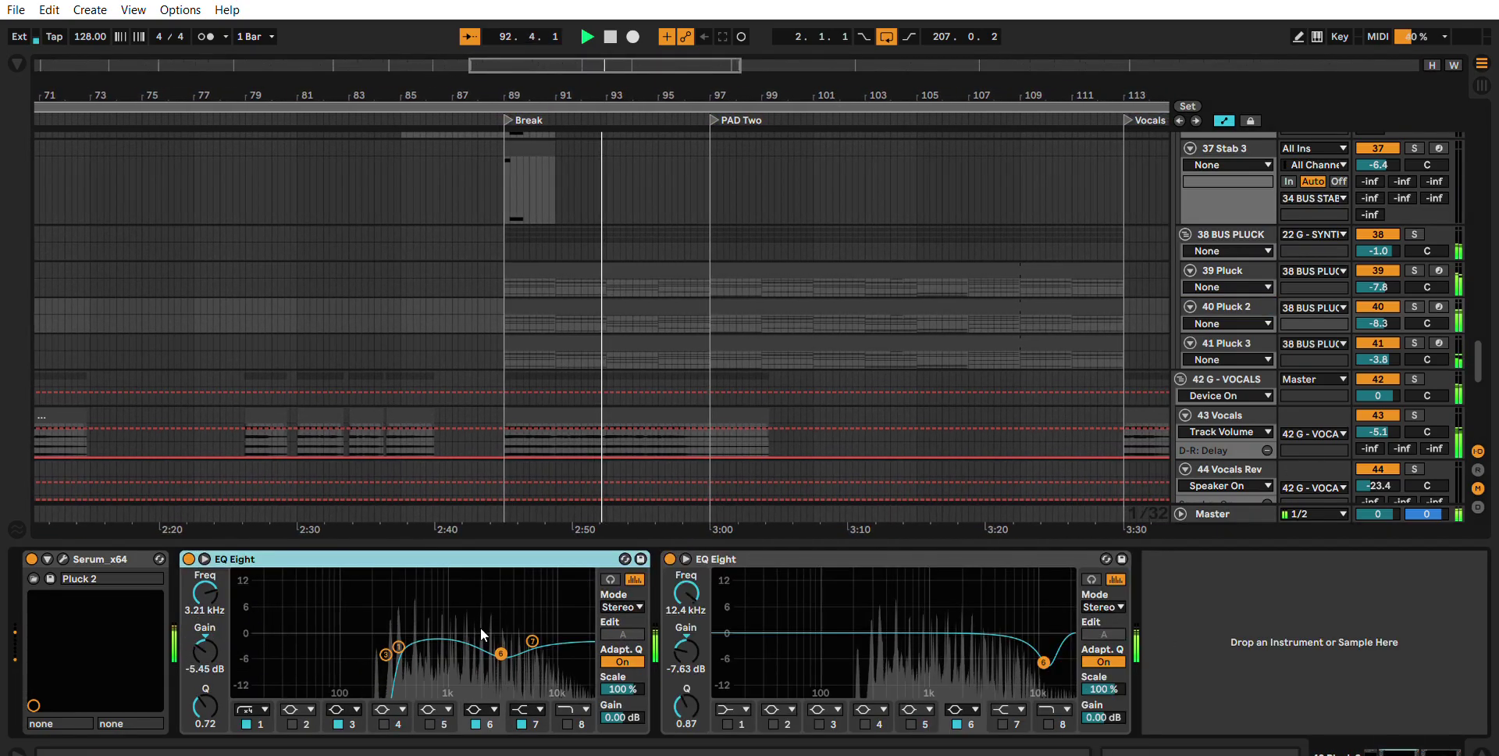
key("Down")
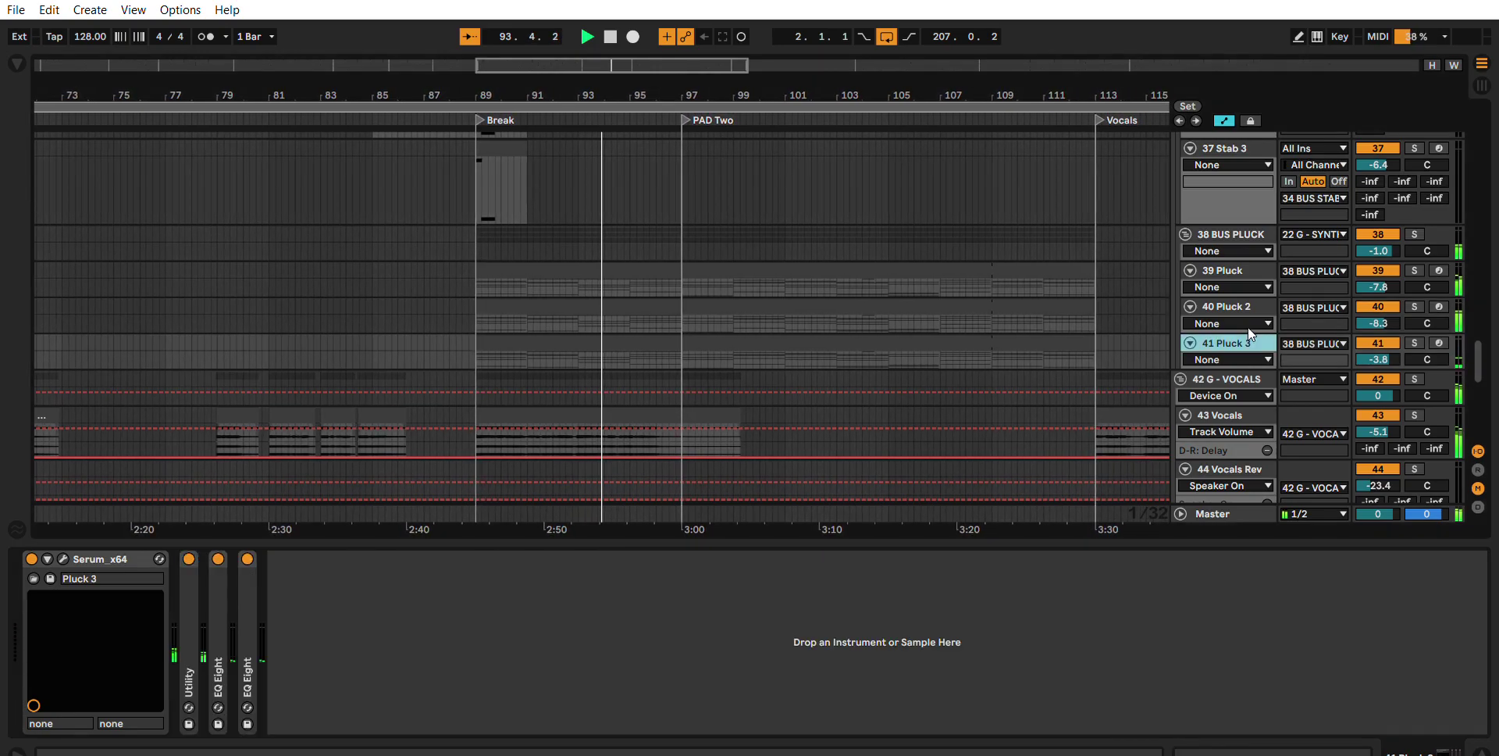
double_click(219, 648)
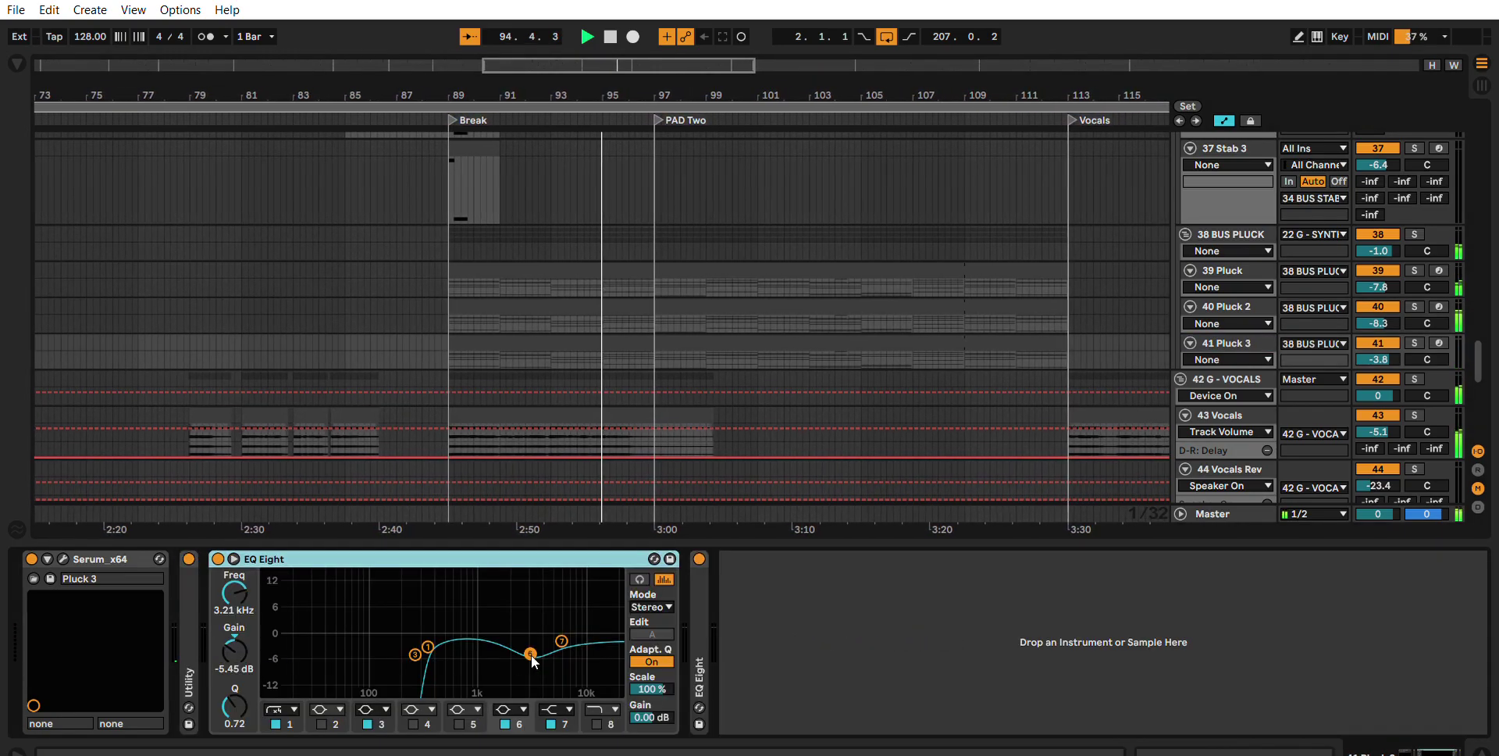
Expand the Utility device on Pluck 3 and view the device chain of Lead 2.
double_click(189, 644)
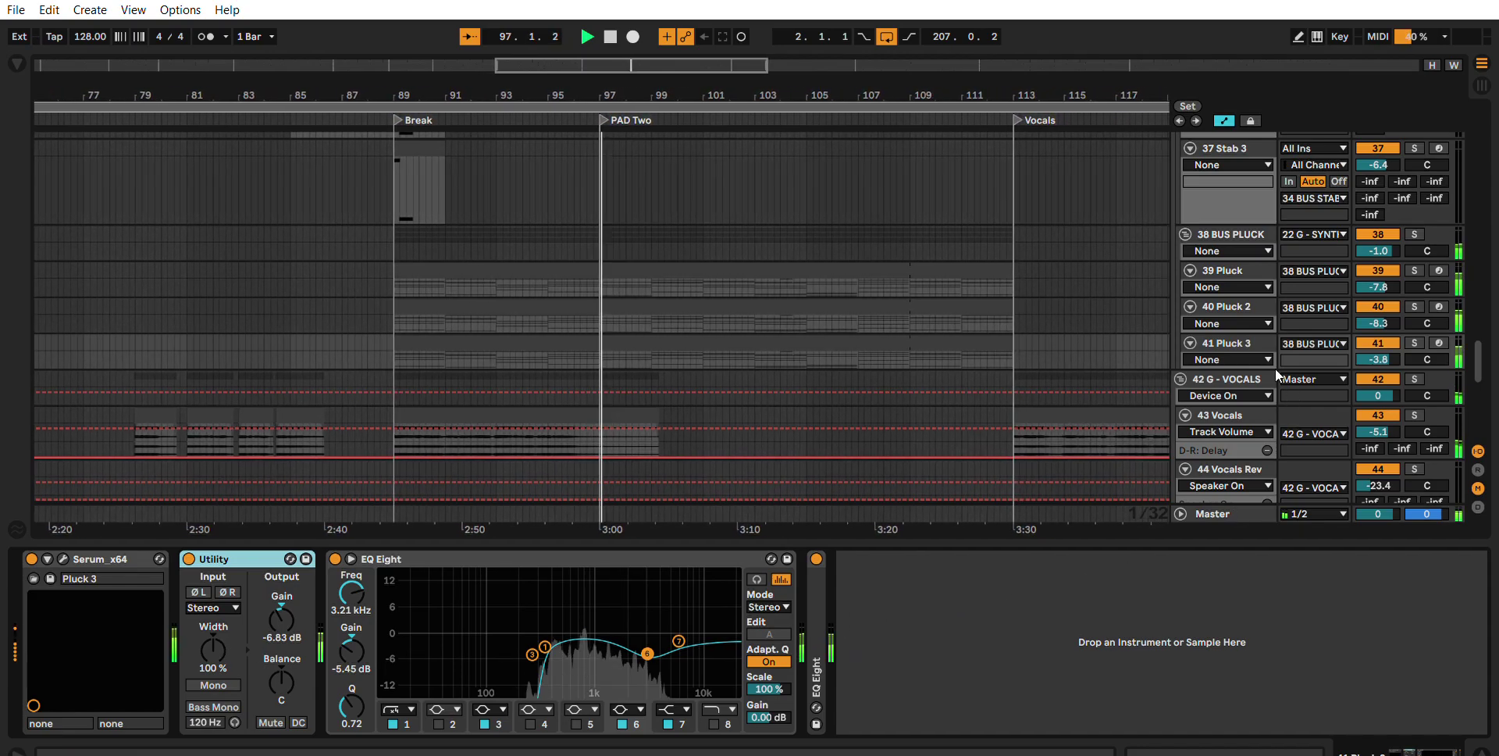
scroll(1250, 414, "down", 3)
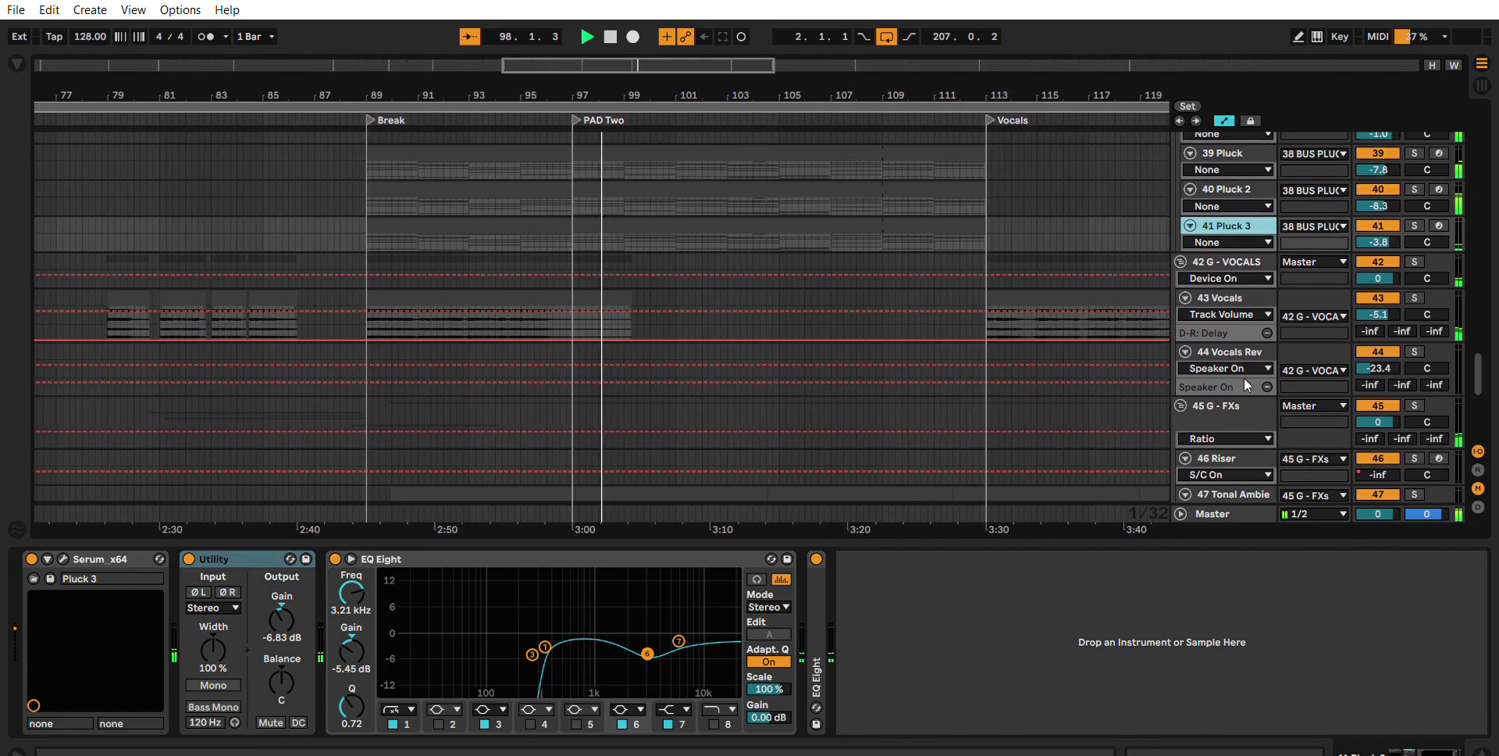
scroll(1259, 363, "down", 2)
scroll(1258, 352, "up", 10)
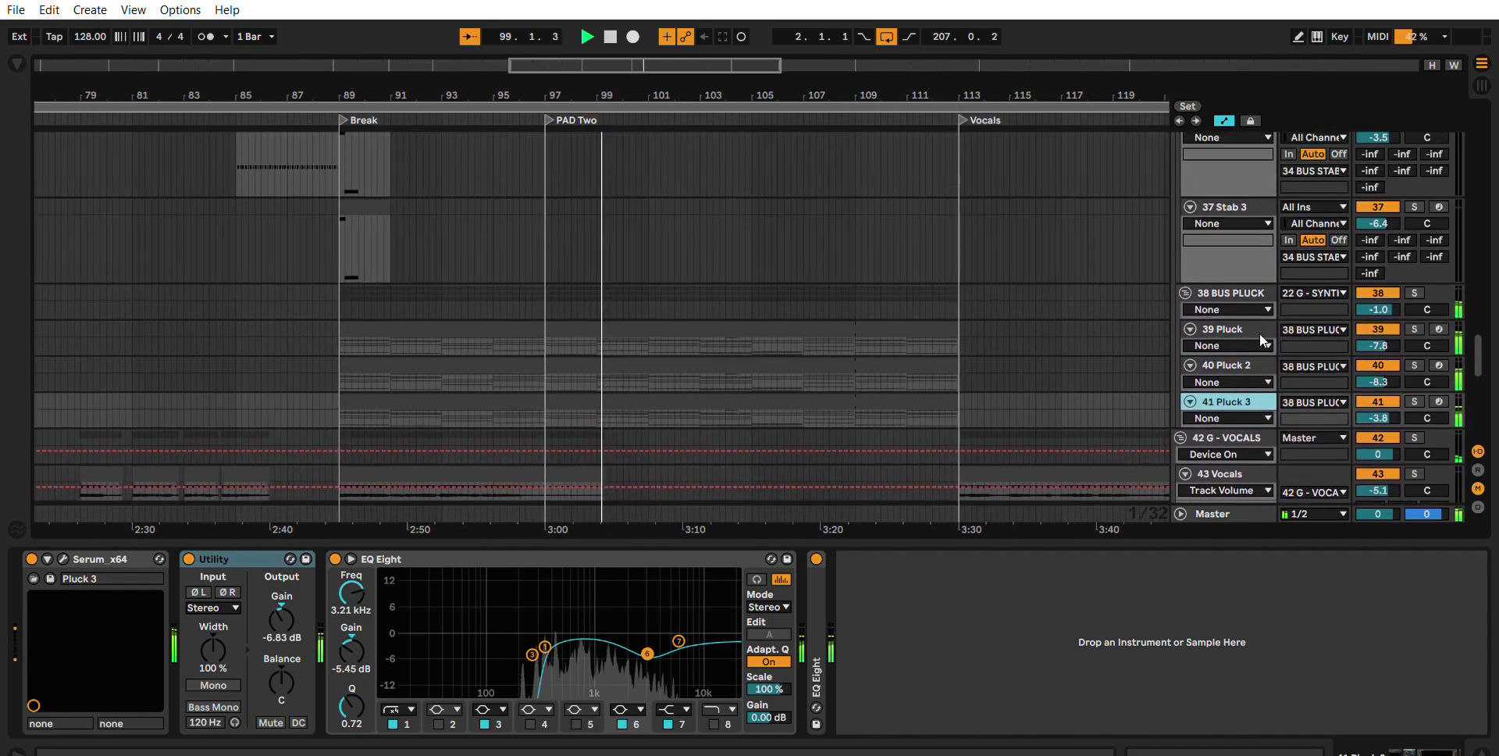
scroll(1253, 352, "up", 10)
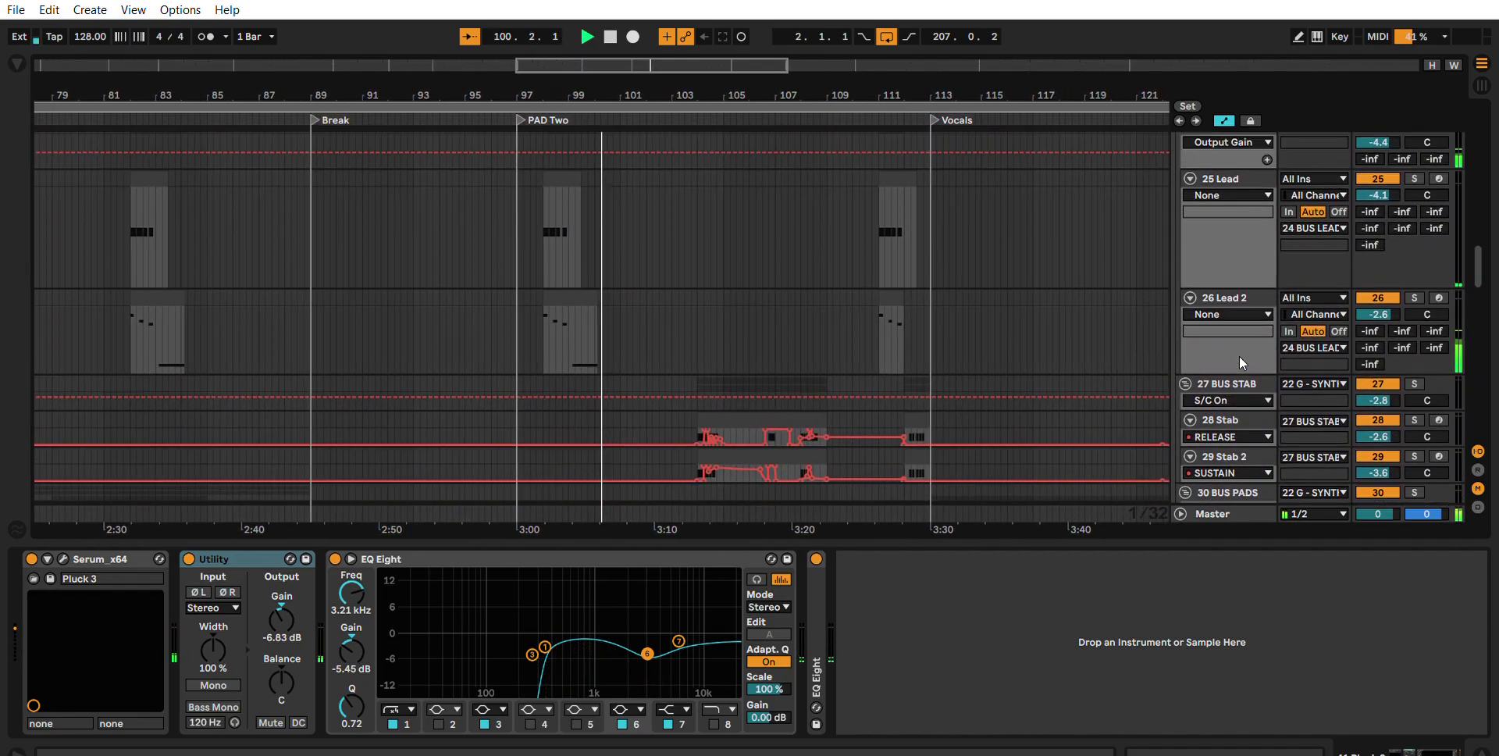
left_click(1241, 327)
scroll(1229, 314, "down", 3)
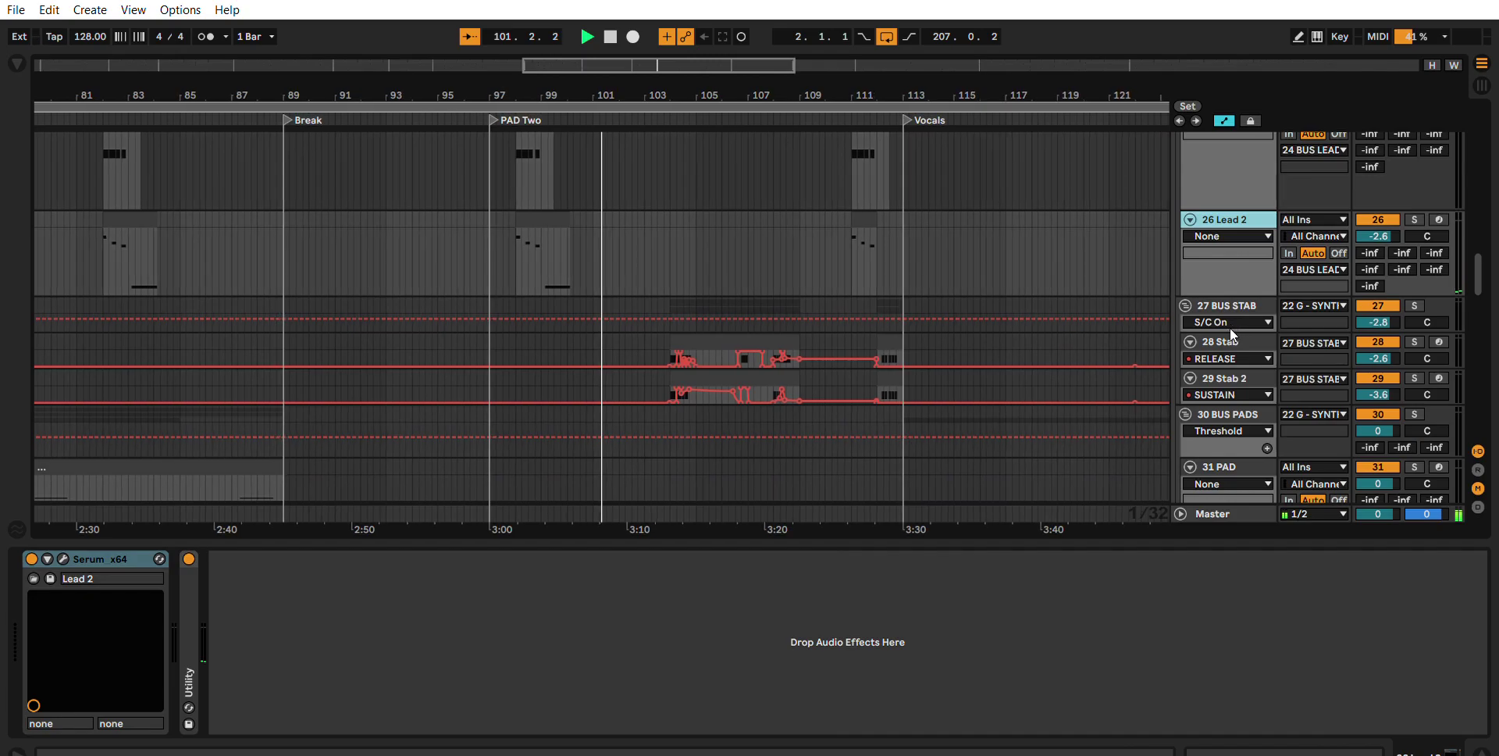
View the device chains of Stab and Stab 2, expanding Stab's EQ Eight and Stab 2's Compressor.
left_click(1246, 332)
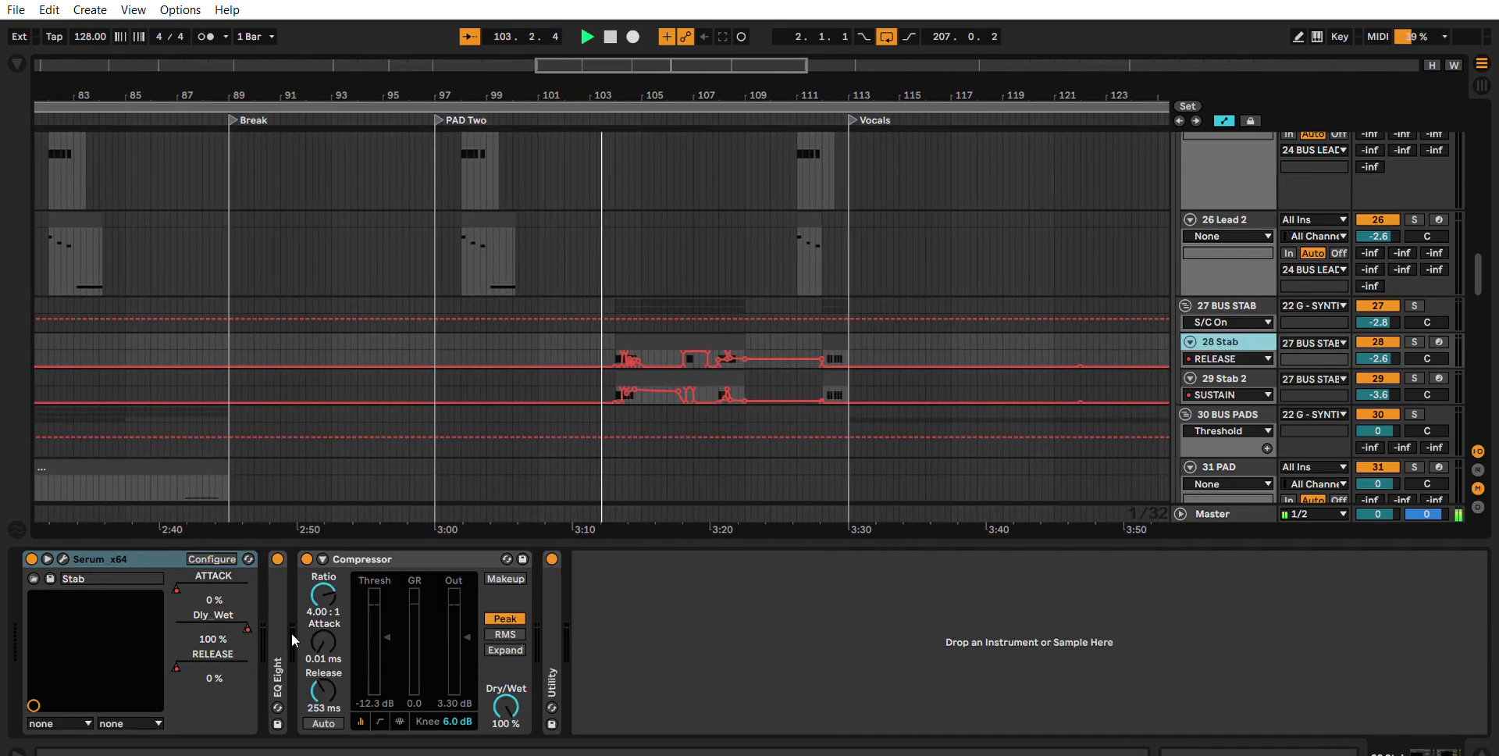
double_click(276, 612)
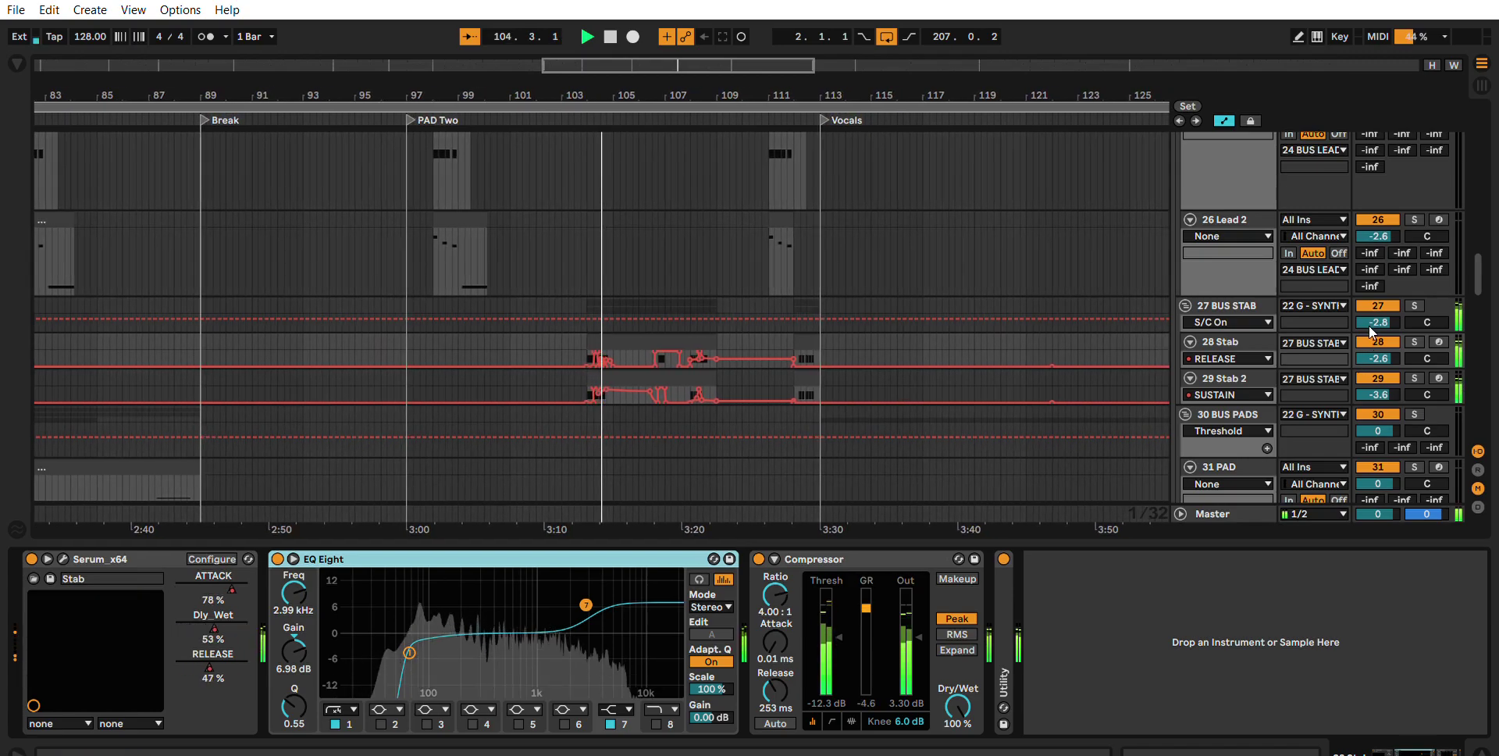
left_click(1230, 378)
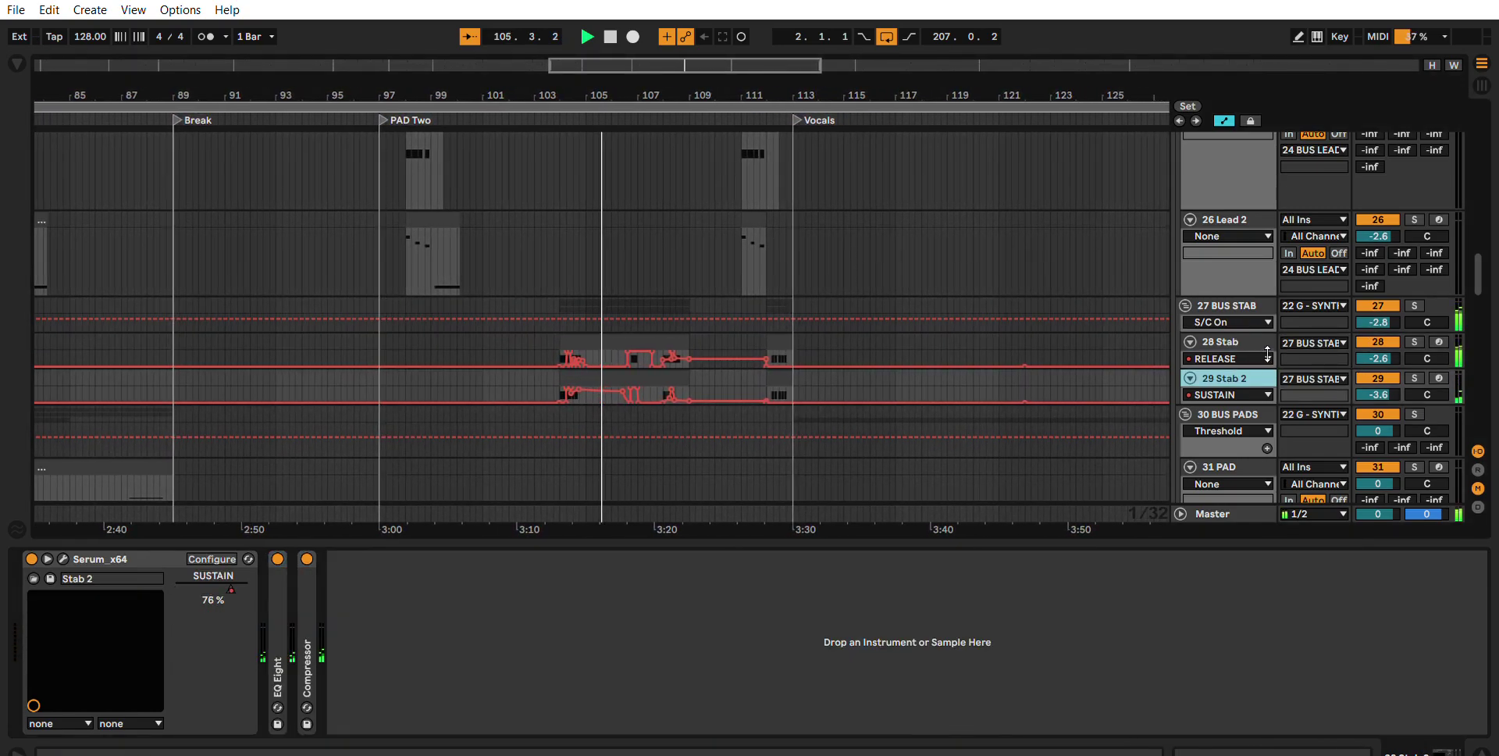
scroll(1035, 469, "down", 2)
double_click(310, 645)
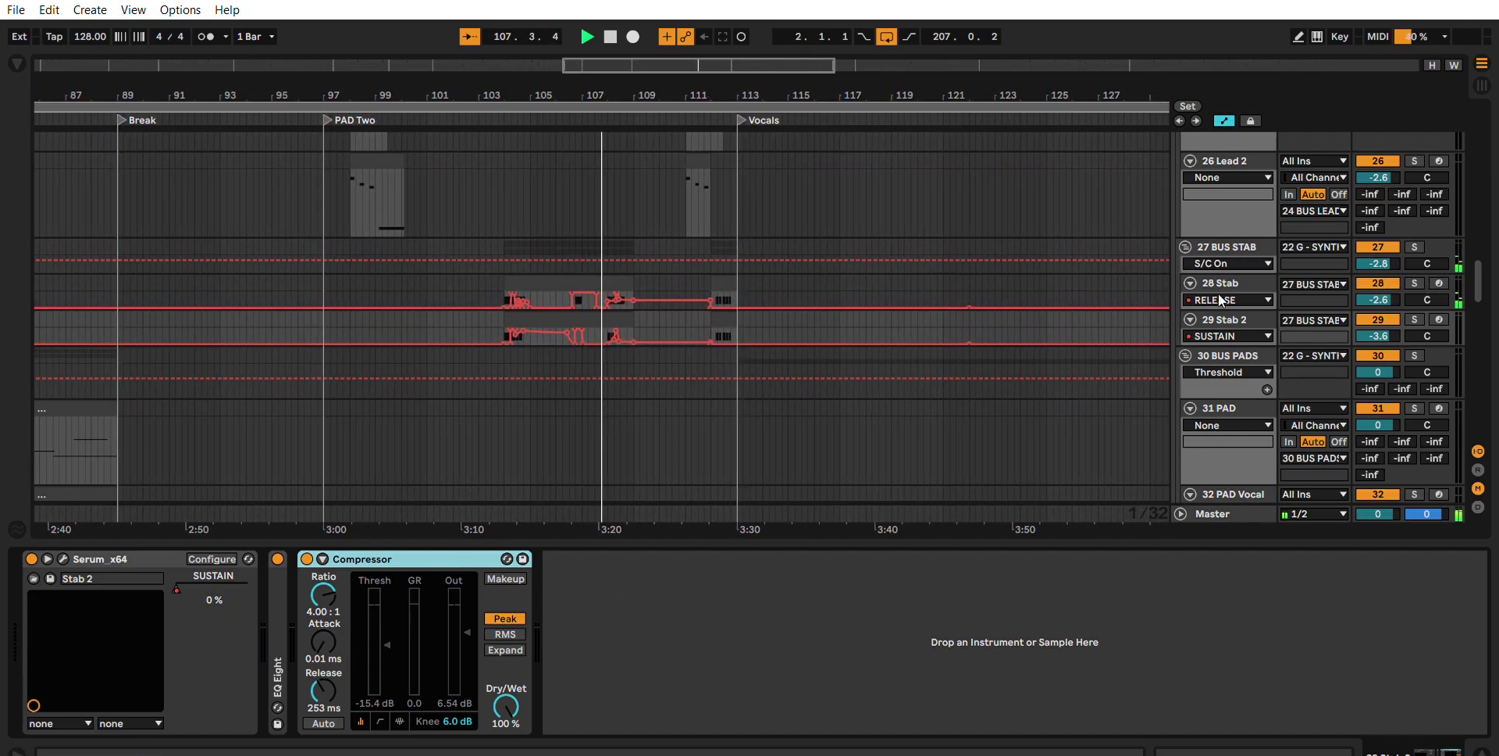
Return to Lead 2's device chain and show the device chain of Synth One.
scroll(1223, 299, "up", 5)
left_click(1206, 317)
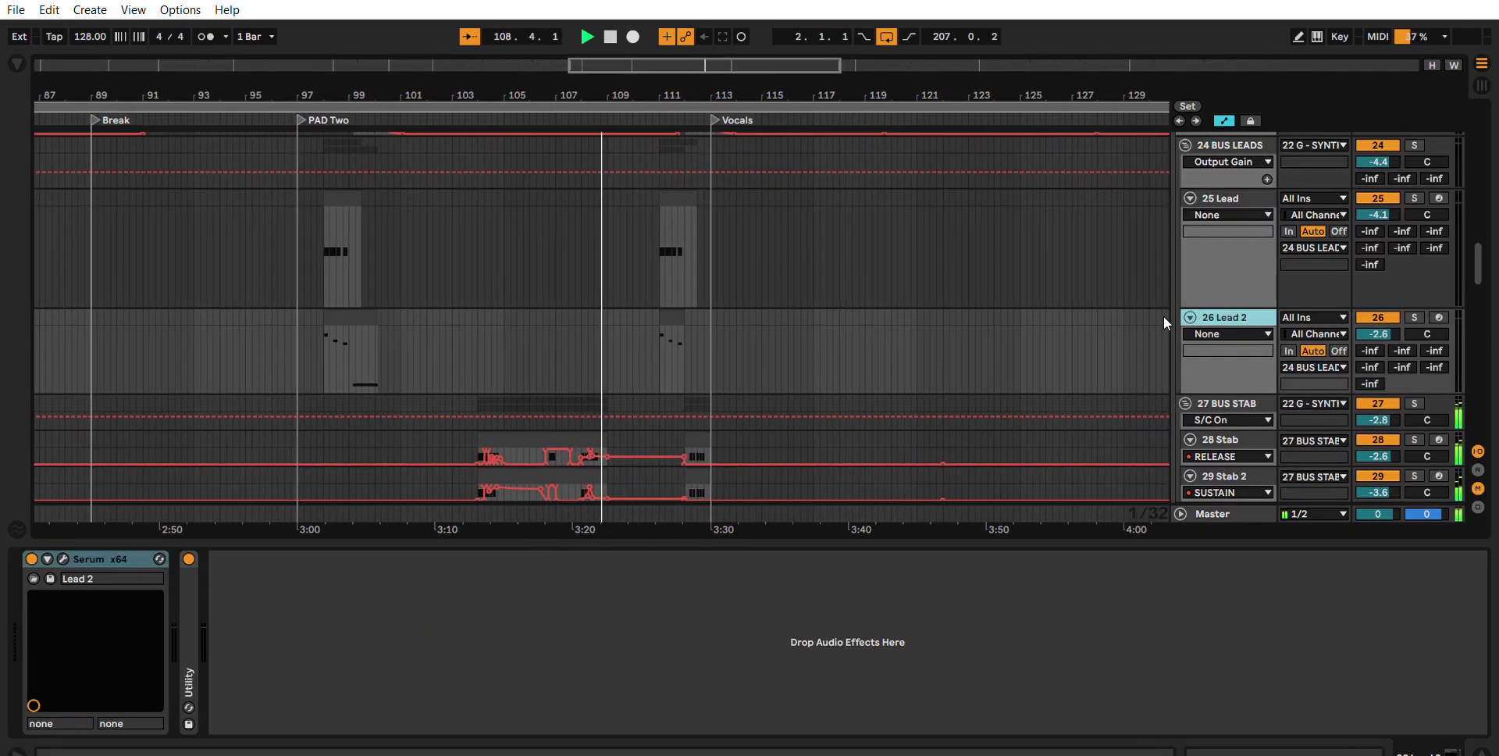
scroll(594, 350, "up", 4)
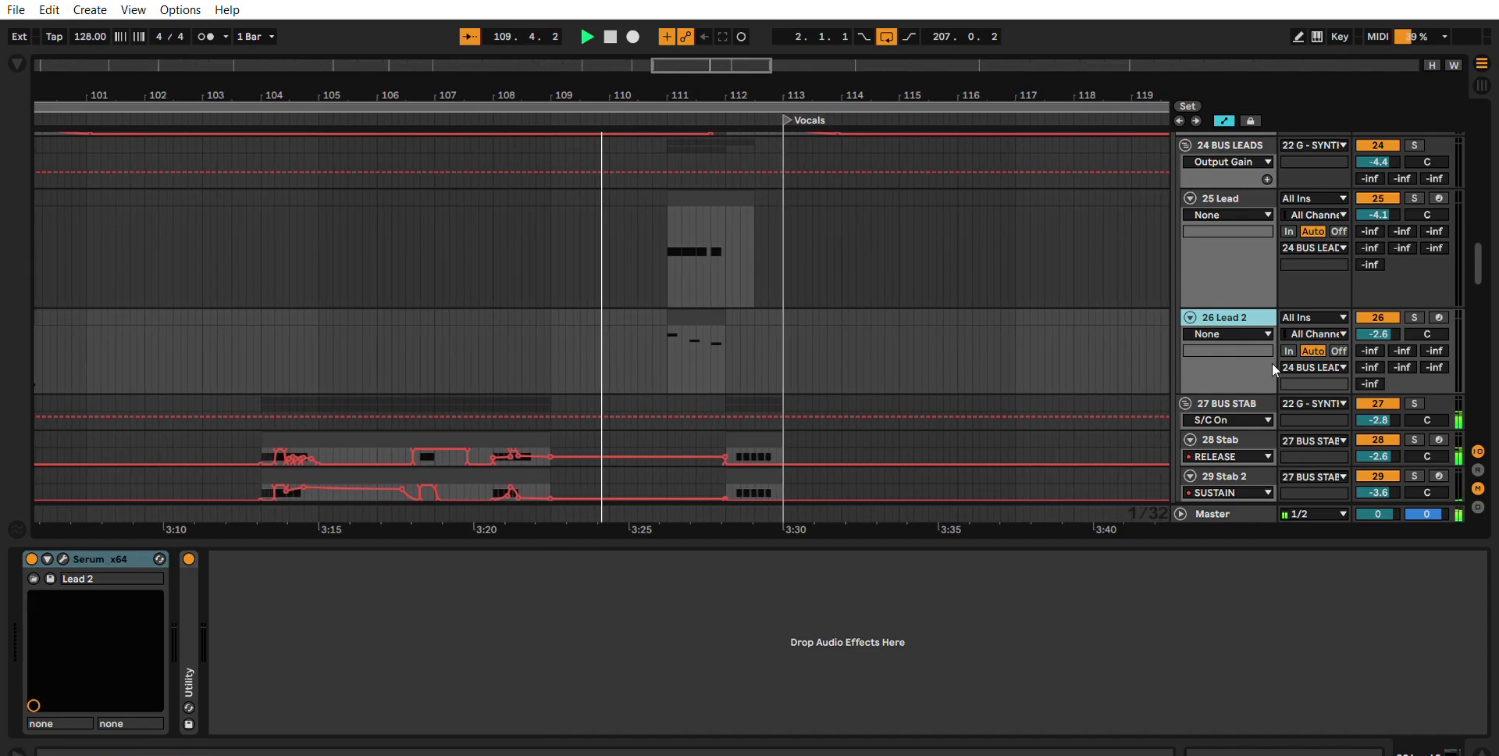
scroll(1269, 365, "up", 4)
scroll(1272, 368, "down", 5)
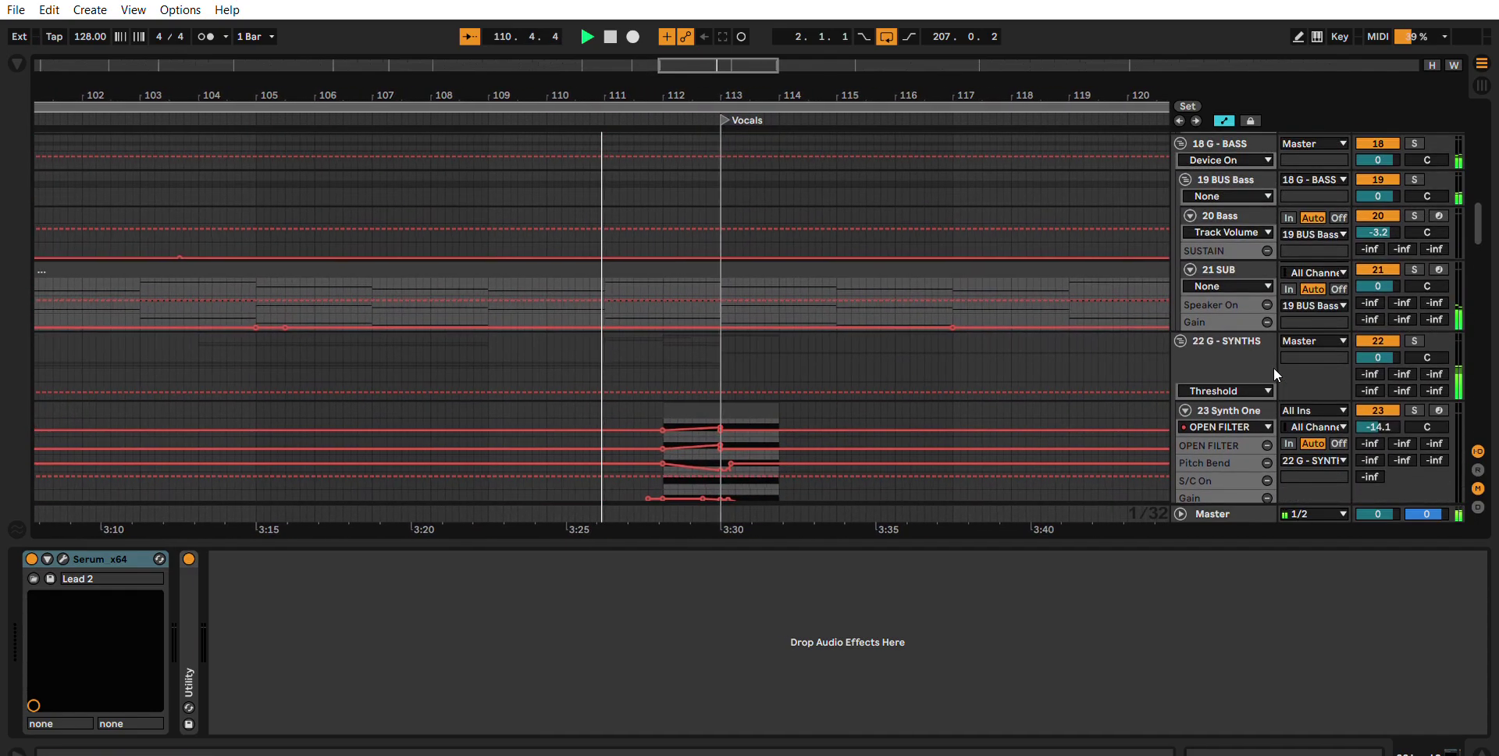
scroll(1280, 364, "down", 1)
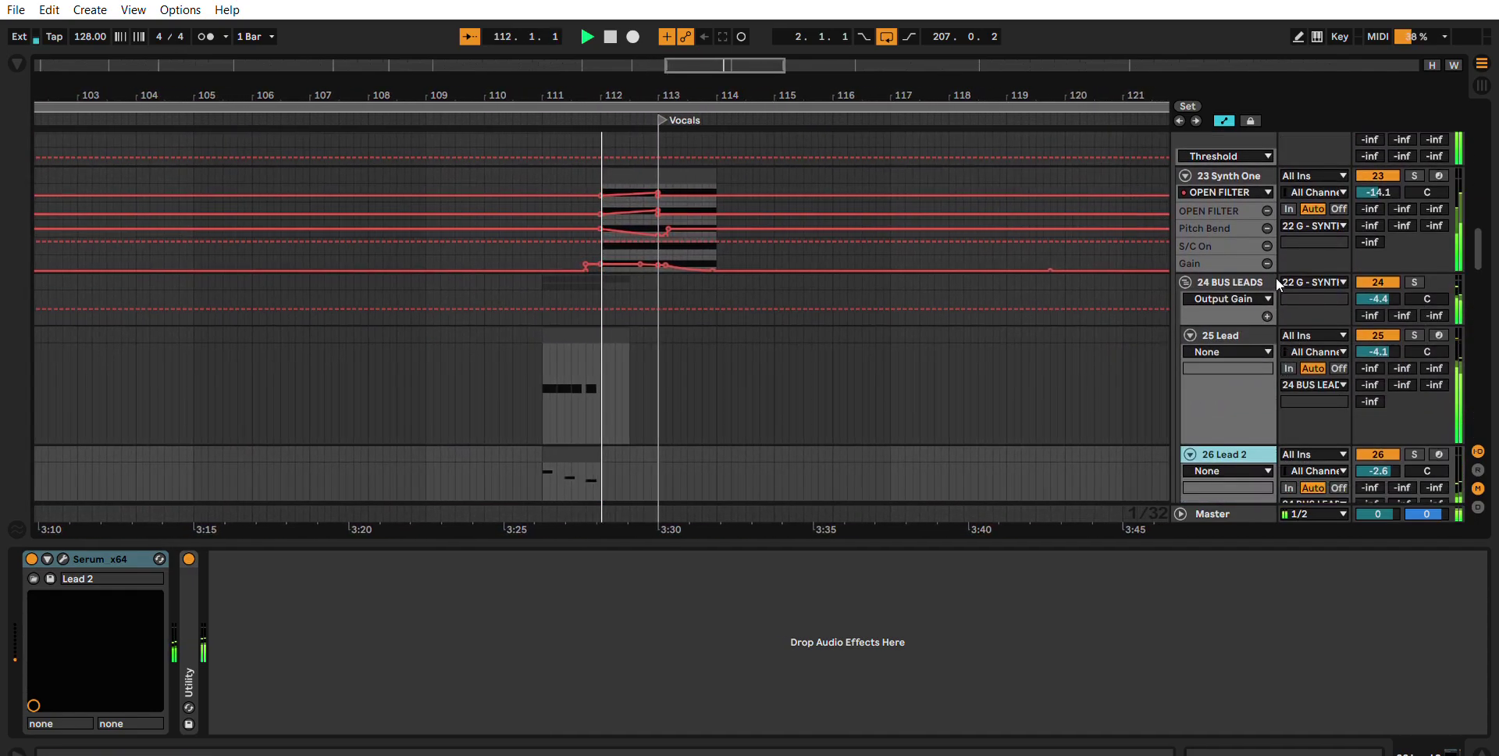
left_click(1246, 177)
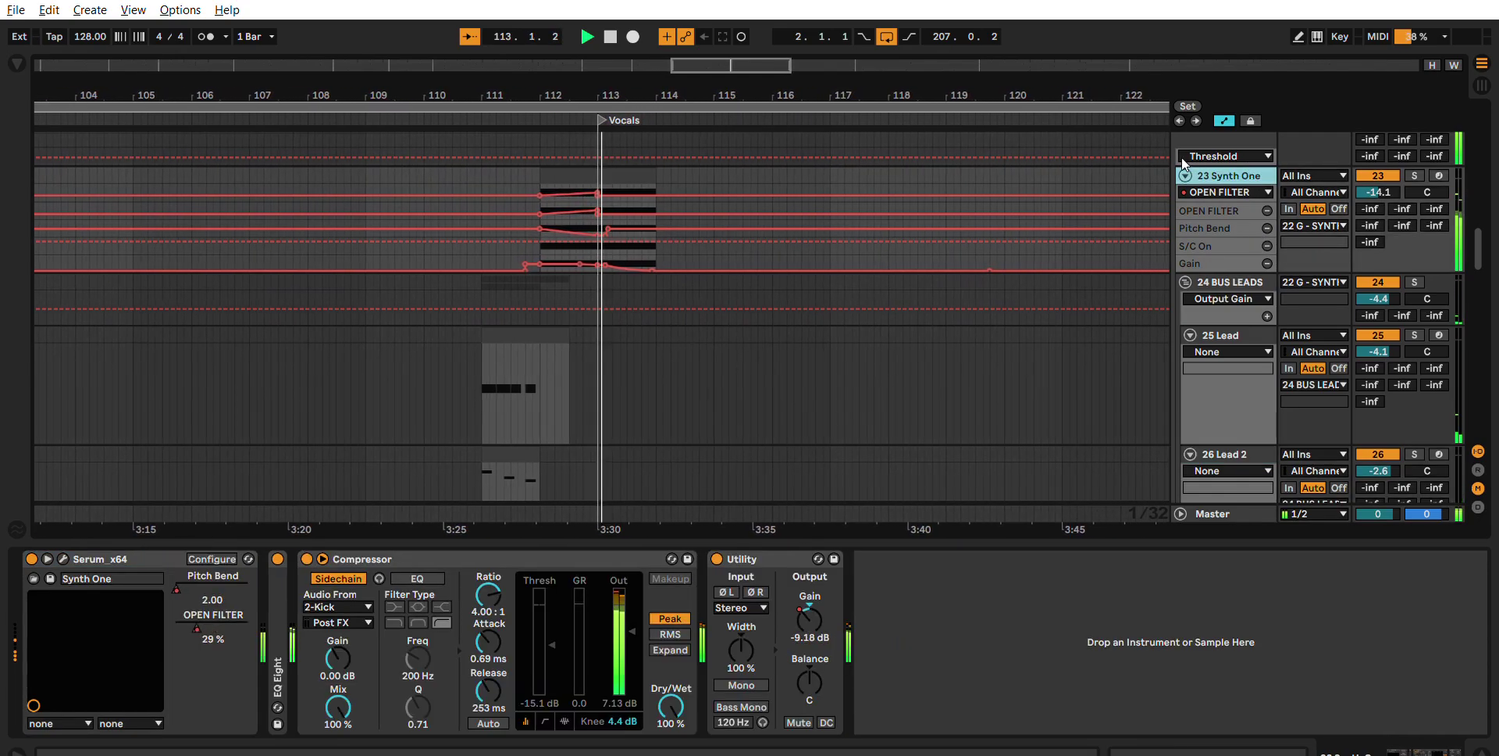
Fold the tracks inside the Synths and Vocals groups and collapse all top-level groups.
key("alt+u")
left_click(1185, 322)
left_click(1184, 341)
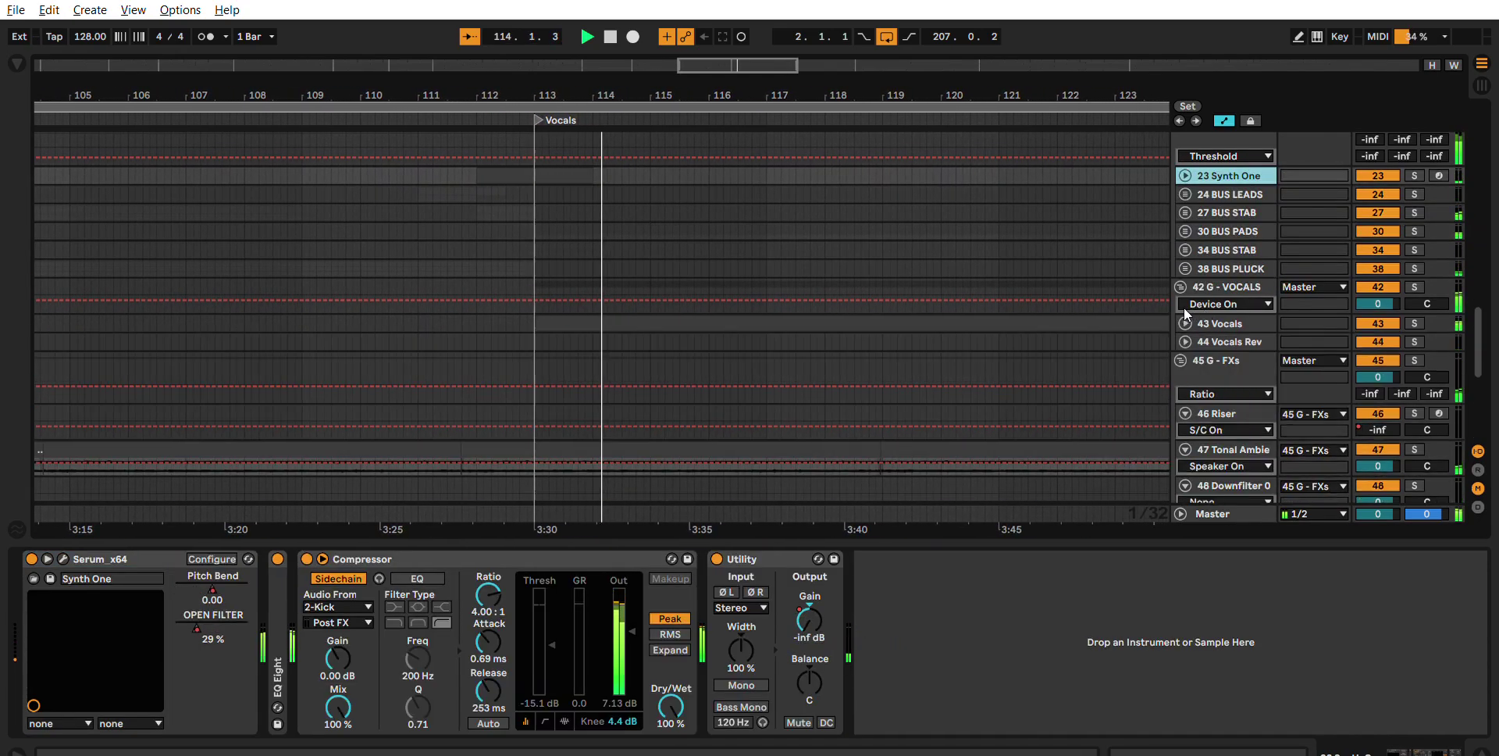
left_click(1182, 341, "alt")
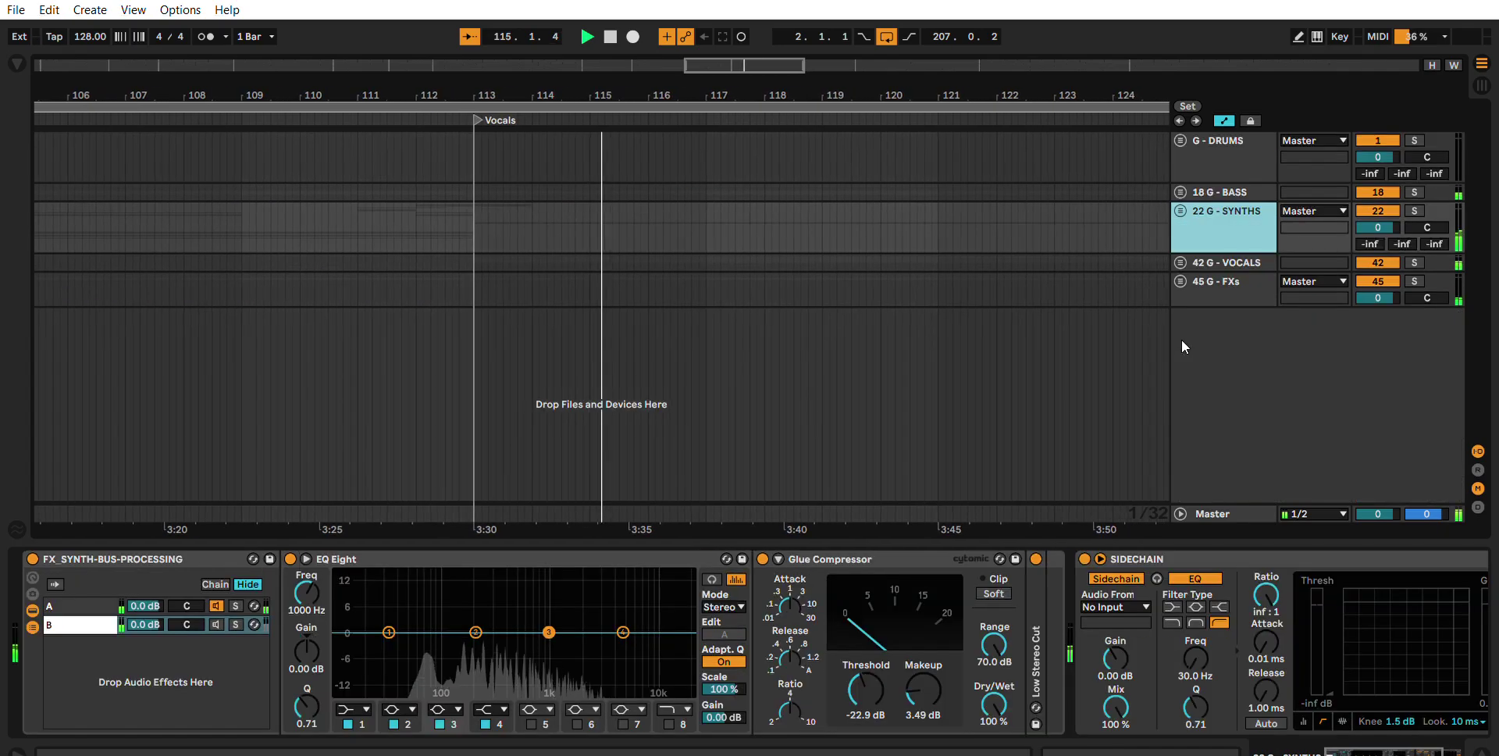
View the bus processing chains of the G - FXs, G - DRUMS, G - SYNTHS and G - VOCALS groups.
left_click(1244, 278)
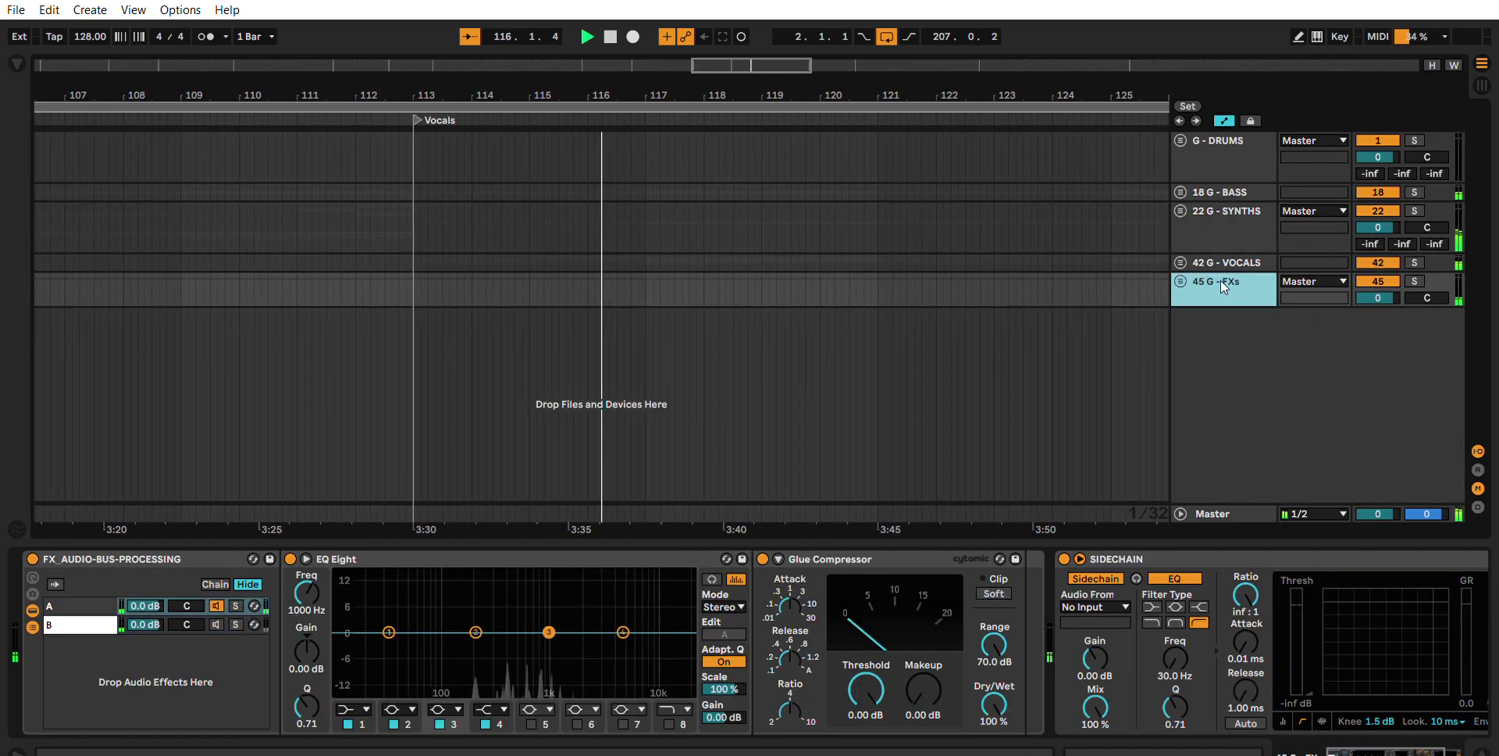
left_click(1202, 173)
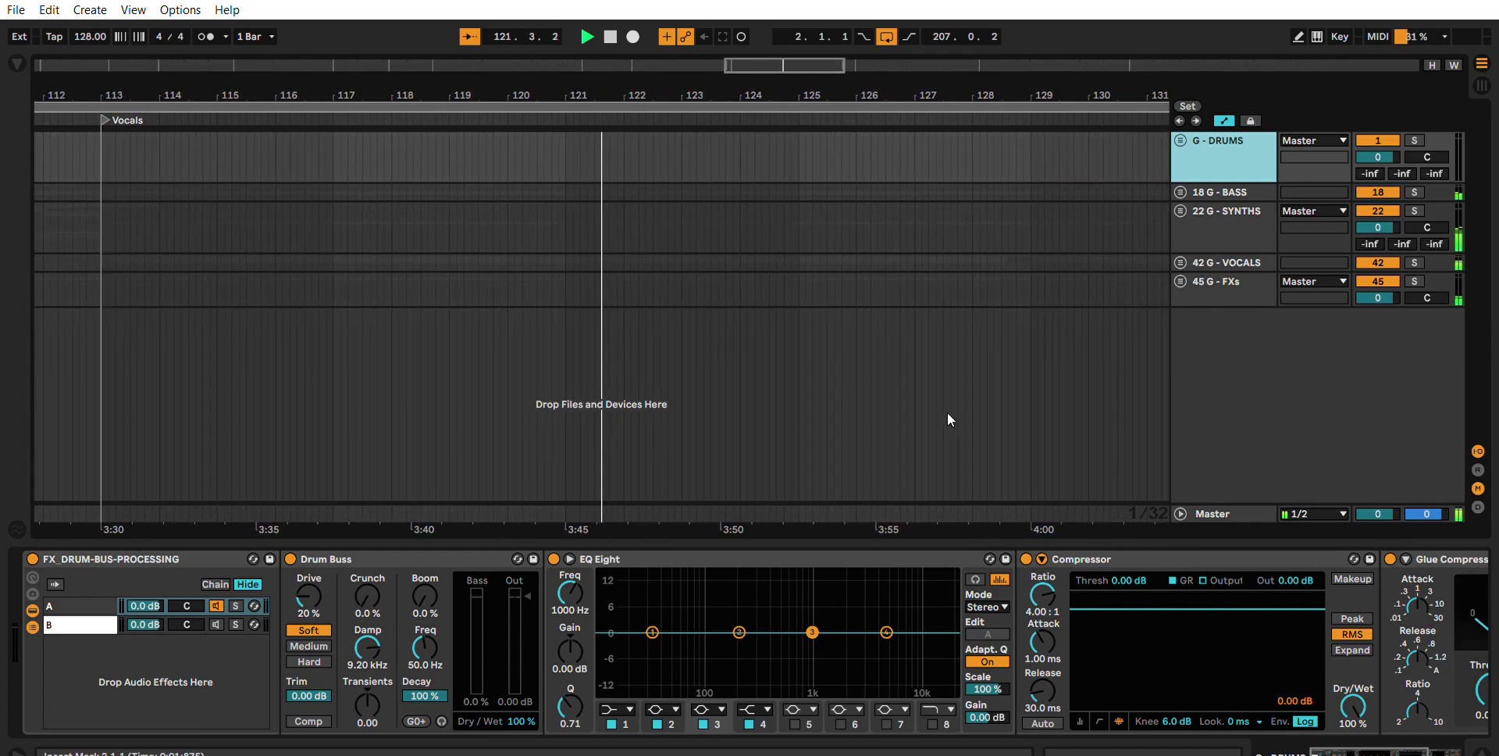
left_click(1246, 213)
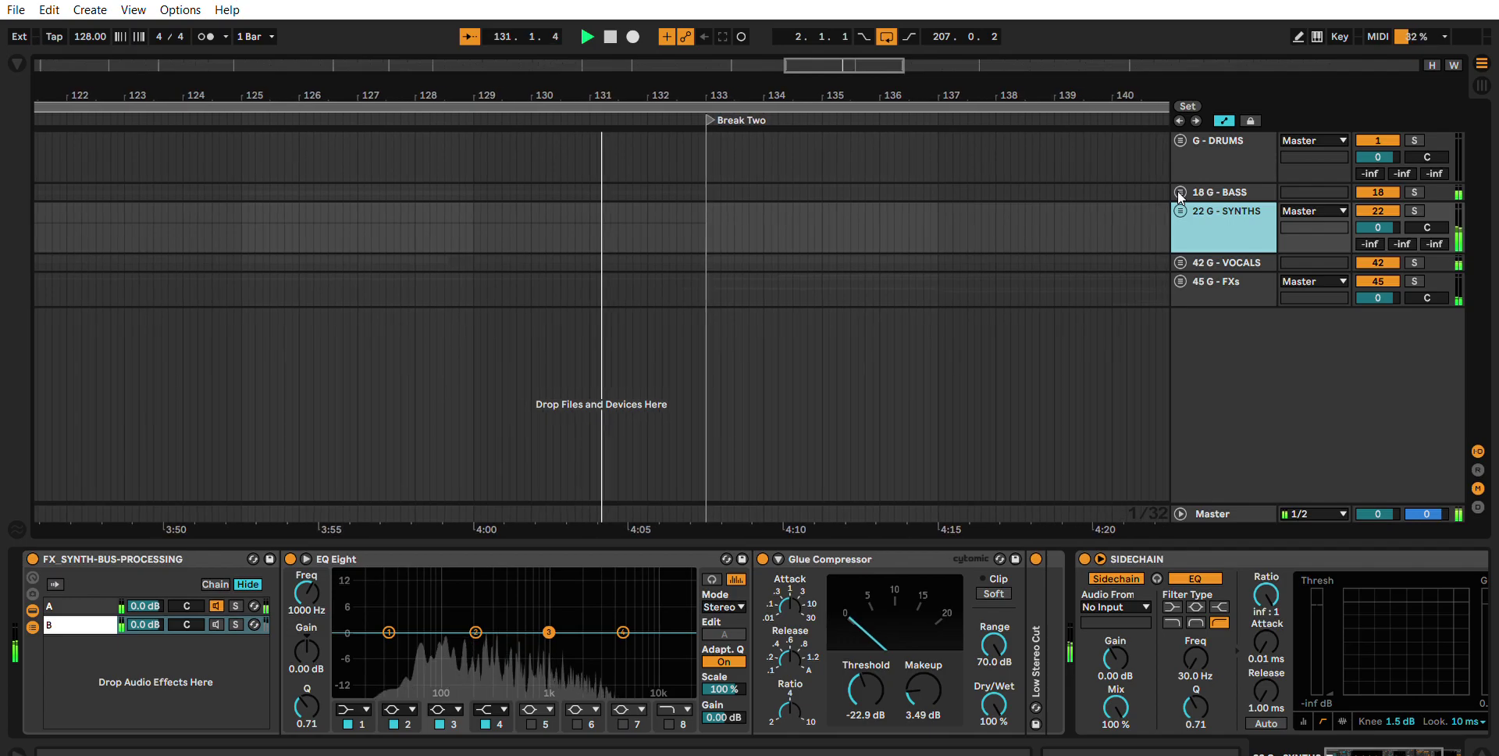
left_click(1218, 262)
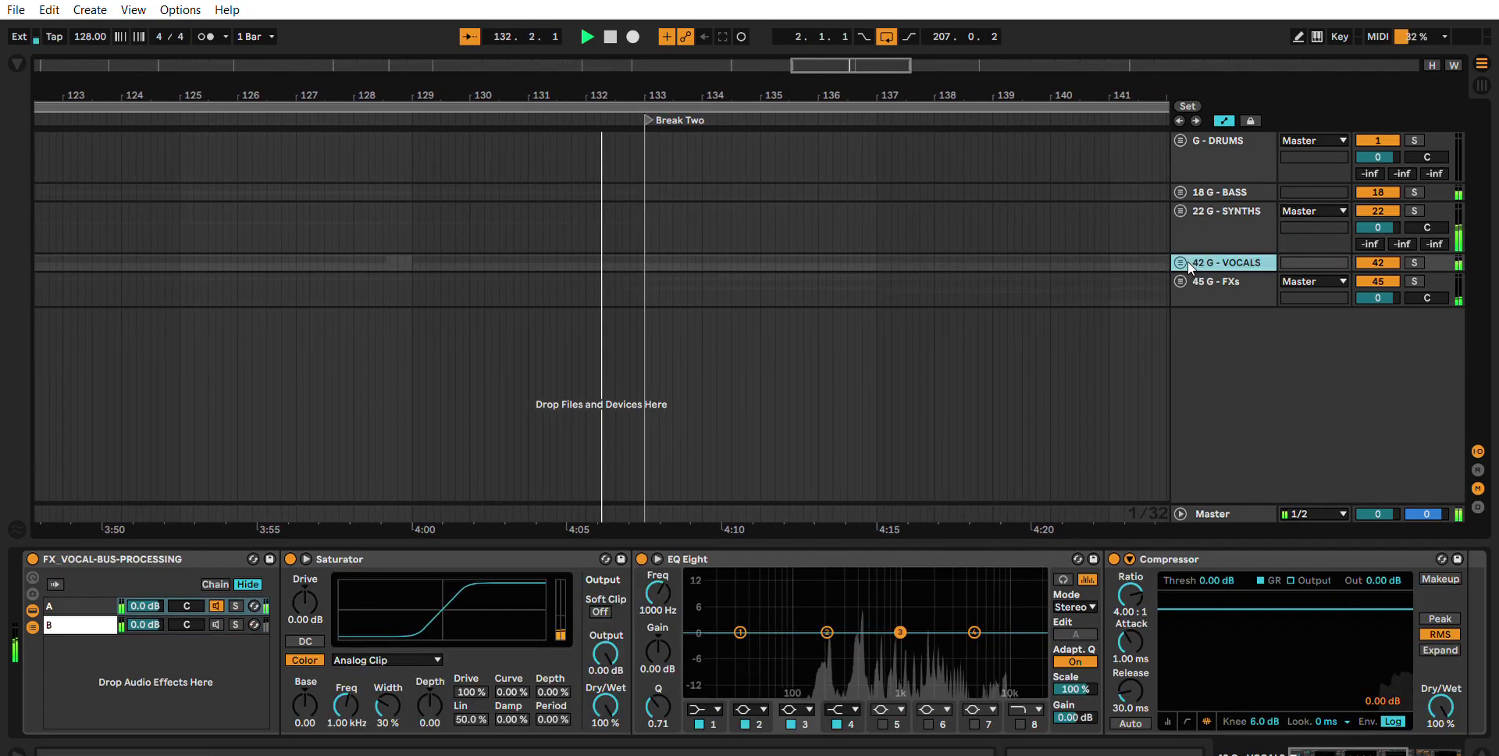
Expand all top-level groups and unfold the Vocals and Vocals Rev tracks.
left_click(1182, 262, "alt")
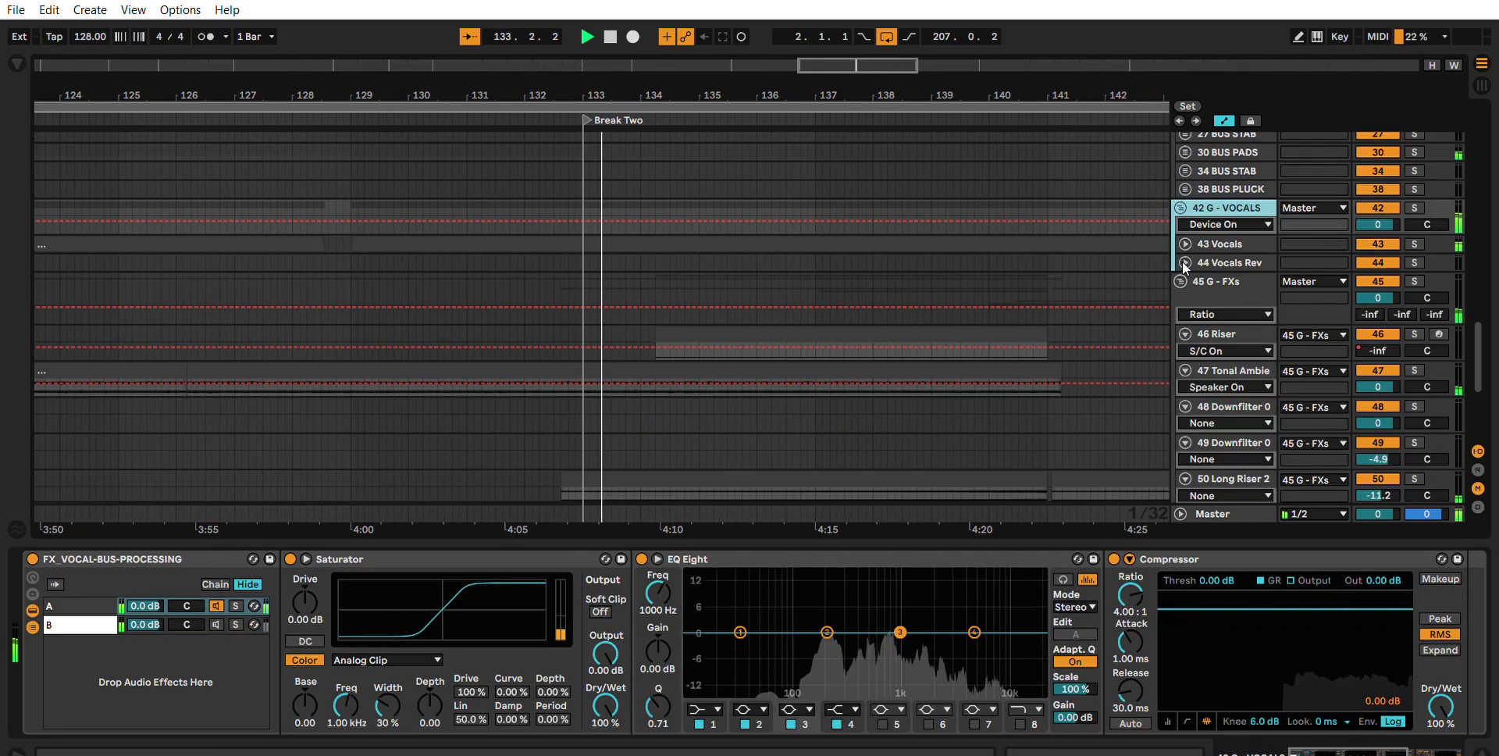
scroll(1255, 282, "up", 5)
scroll(1255, 281, "up", 10)
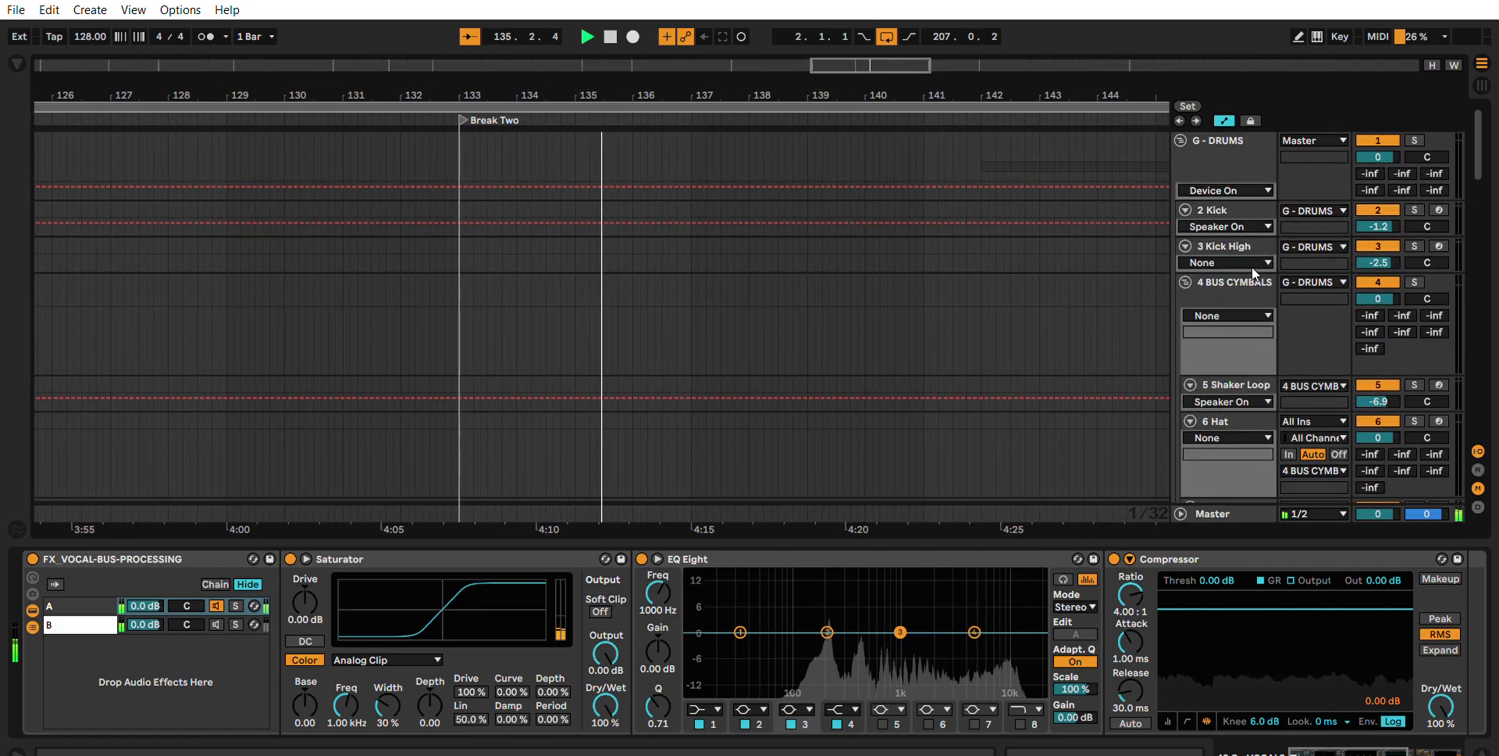
scroll(1254, 265, "down", 15)
scroll(1257, 264, "down", 4)
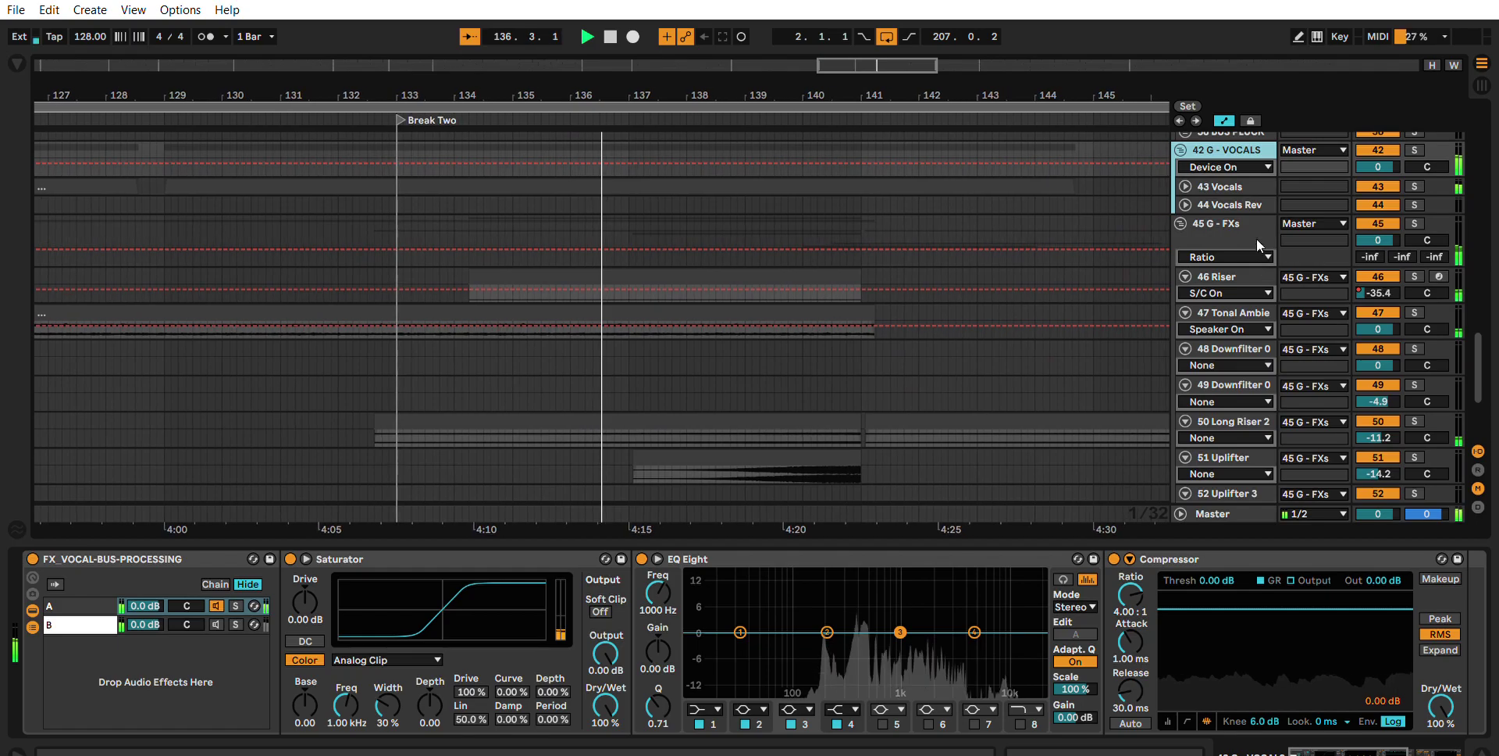
scroll(1257, 244, "up", 3)
left_click(1182, 227, "alt")
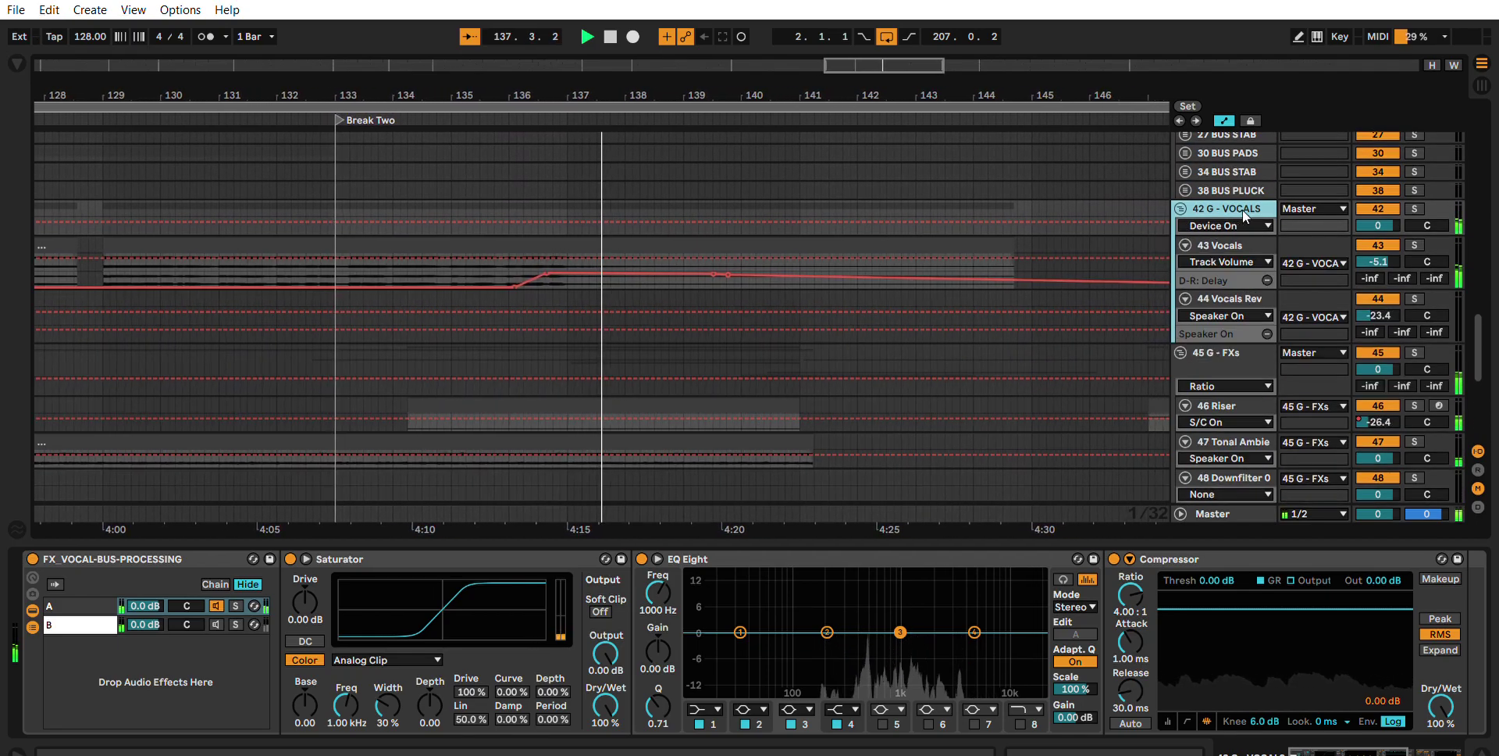
Unfold Synth One and all the bus subgroups inside the G - SYNTHS group.
scroll(1280, 207, "down", 8)
scroll(1314, 223, "up", 20)
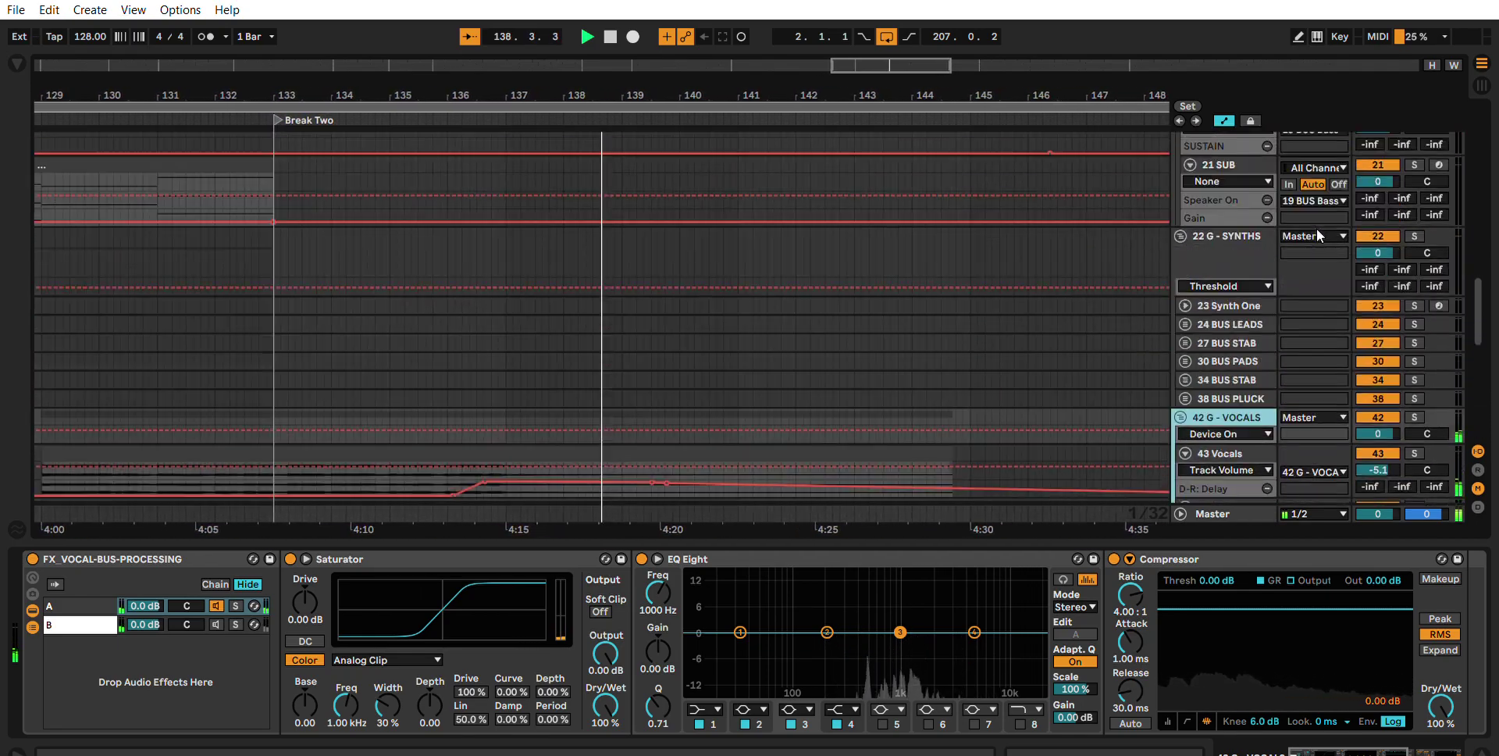
scroll(1315, 236, "down", 5)
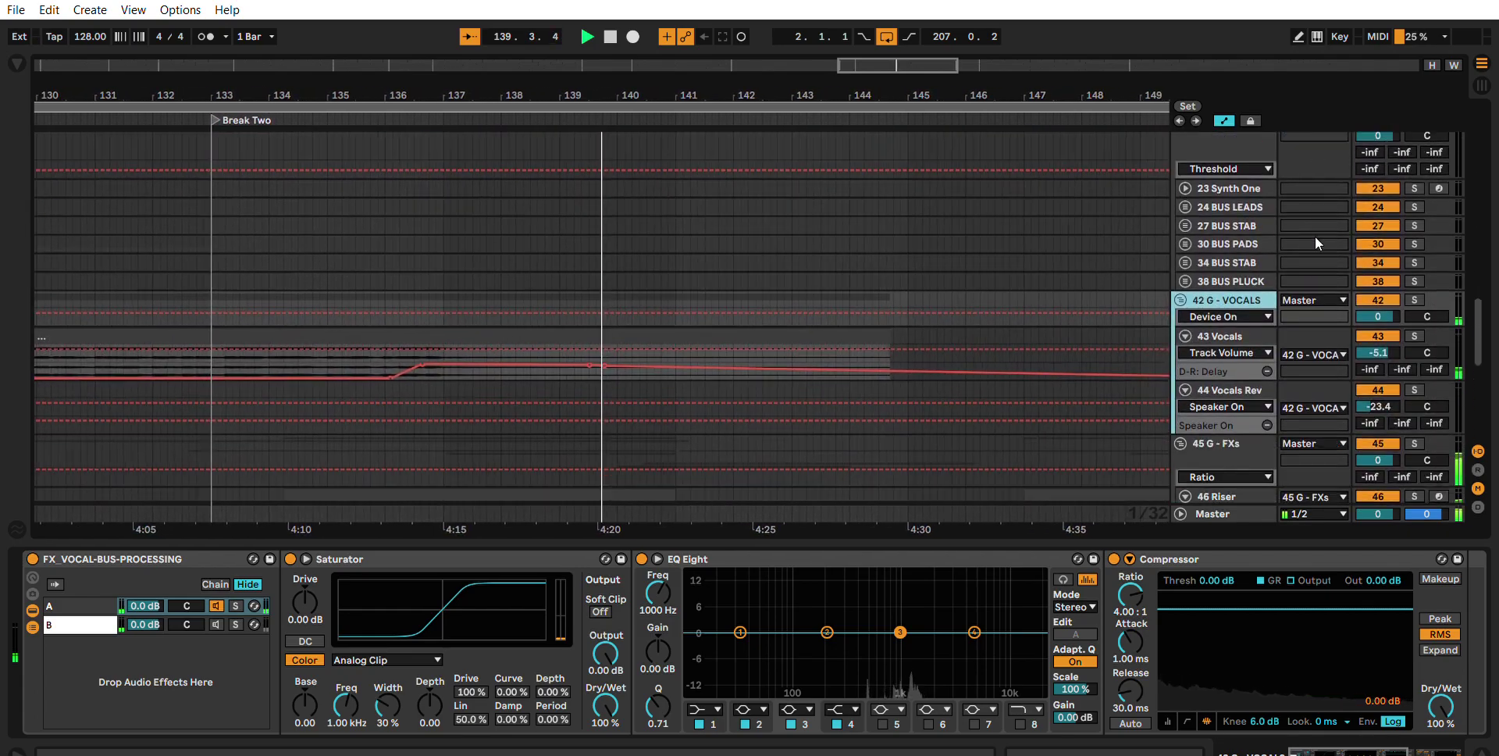
scroll(1284, 268, "up", 2)
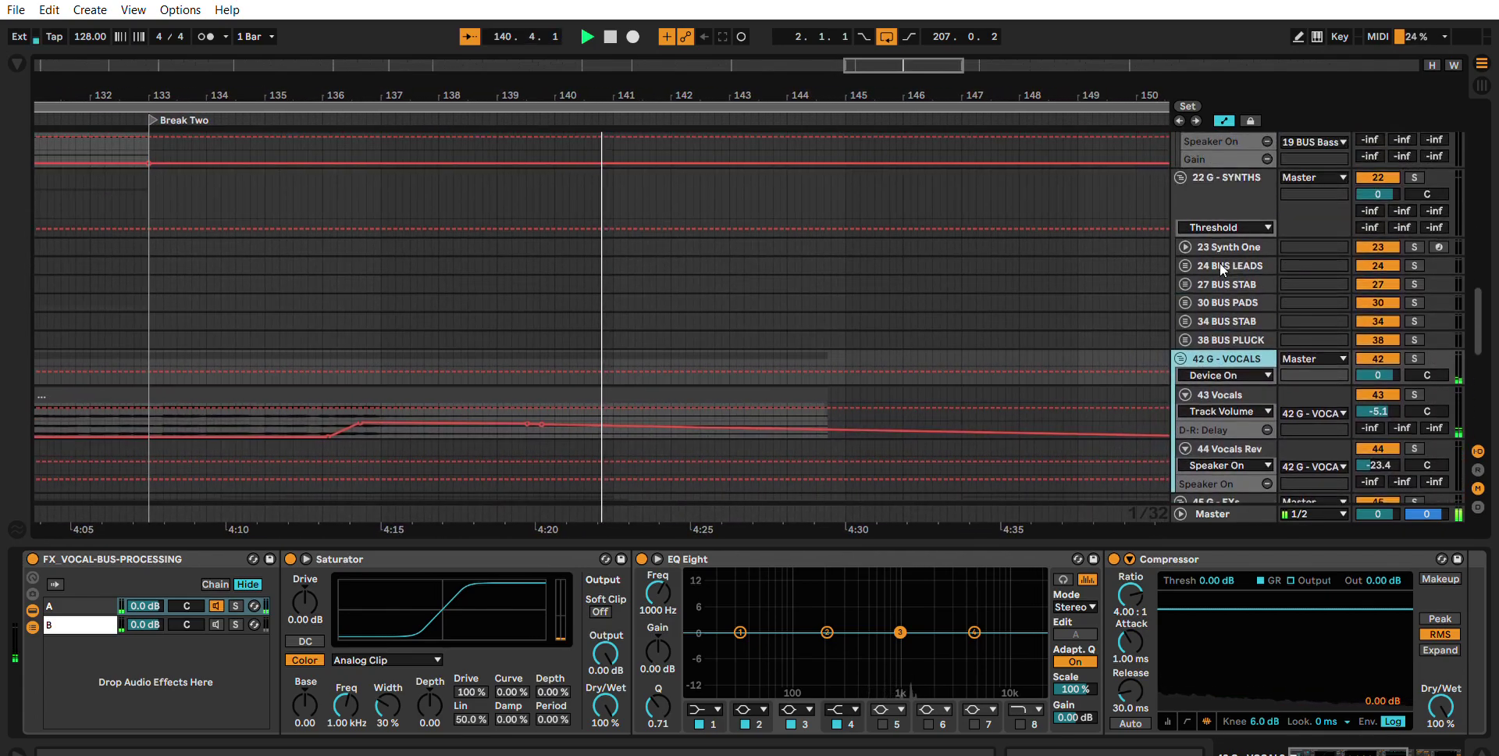
left_click(1185, 266, "alt")
View the device chains of the individual snare tracks in BUS SNARE, including Snare 3 and Snare 4.
scroll(1205, 262, "up", 1)
scroll(1262, 323, "up", 8)
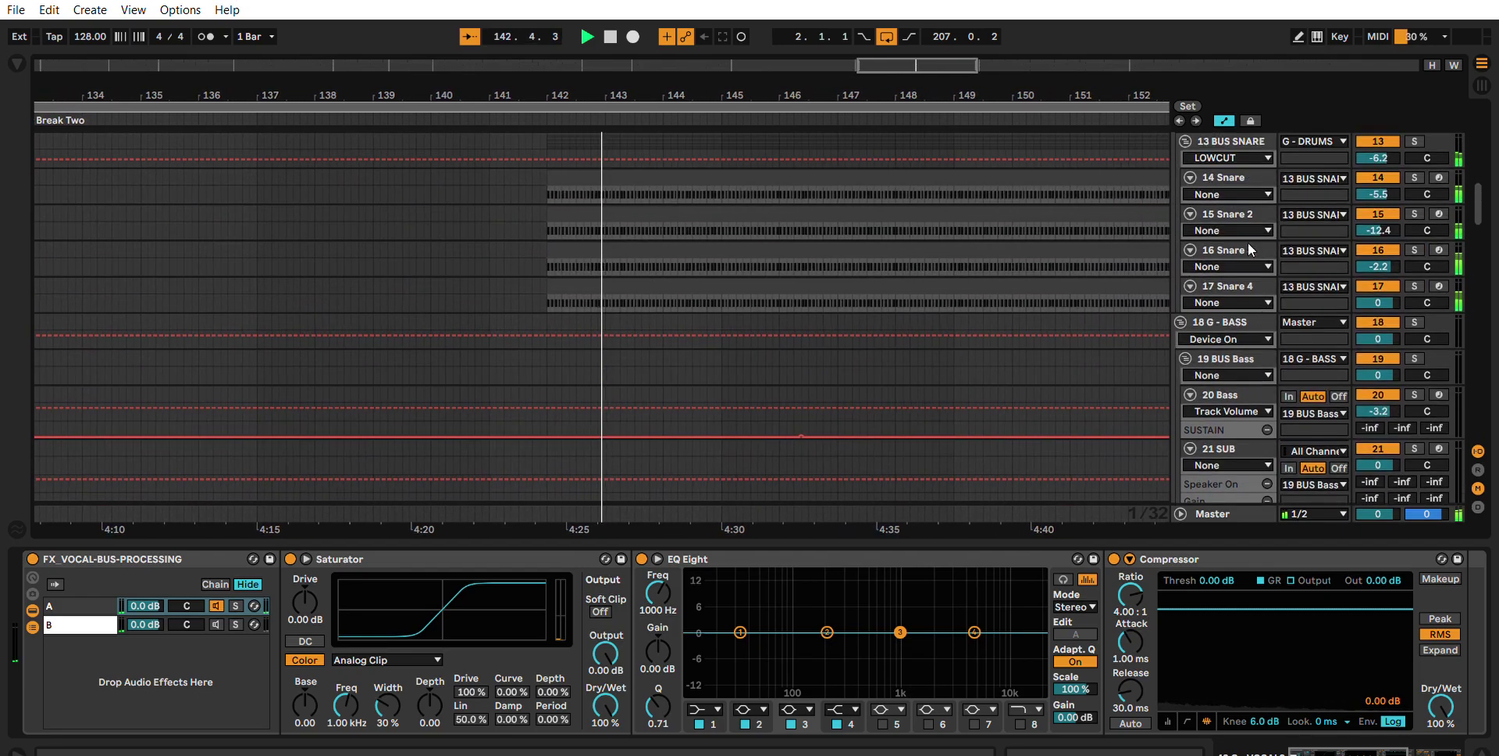
left_click(1253, 251)
scroll(1243, 328, "up", 2)
scroll(1256, 316, "up", 2)
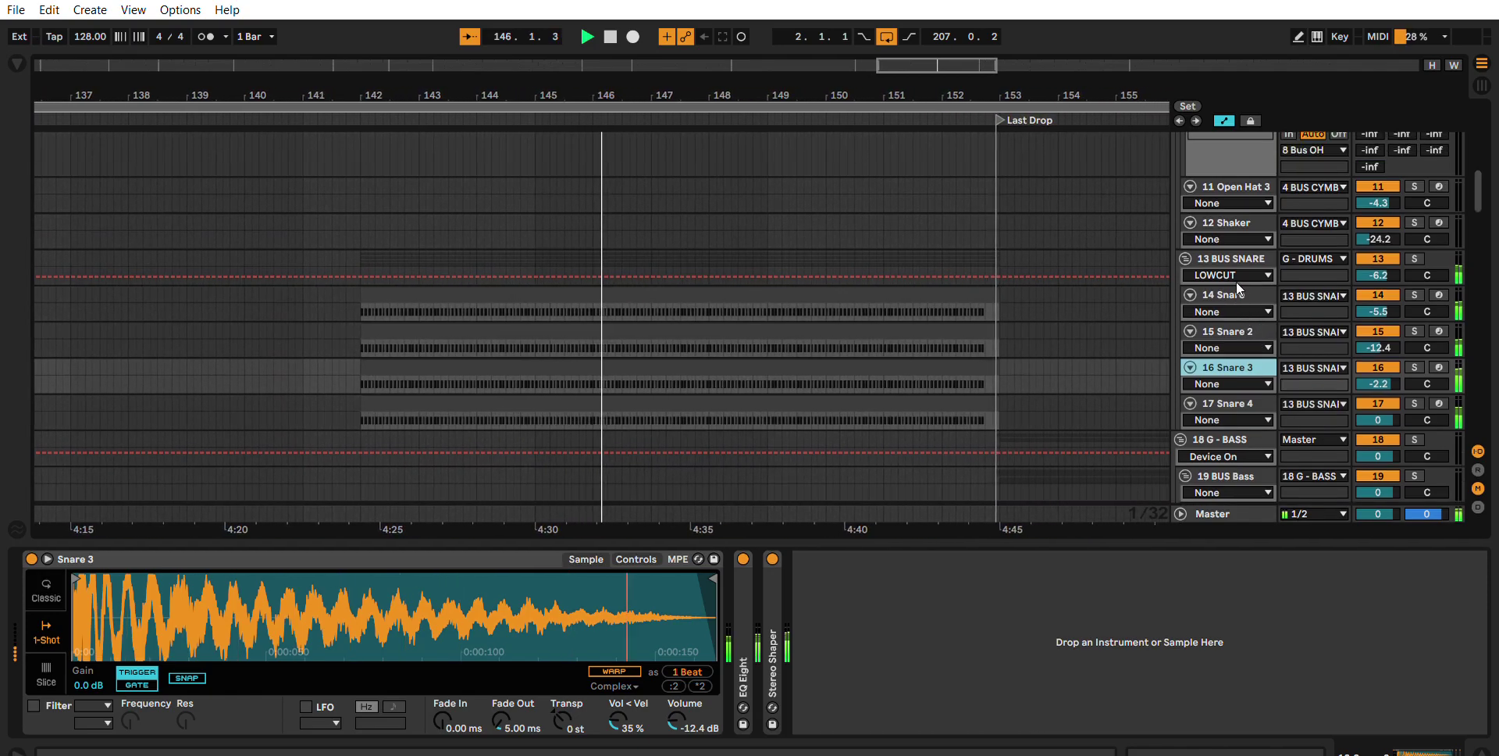
left_click(1239, 290)
left_click(1240, 355)
left_click(1237, 399)
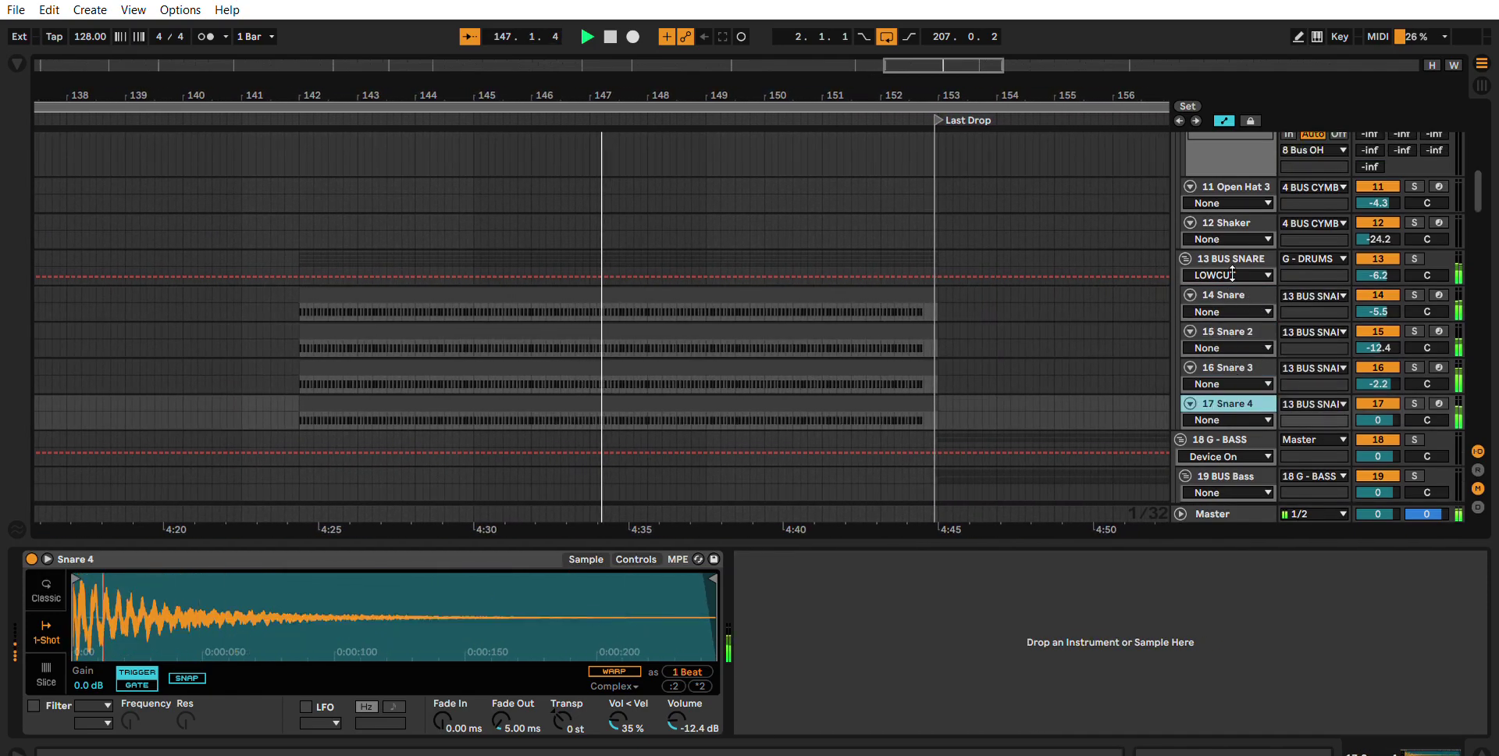
View the device chain of Kick in the drums group and of Bass in the bass group.
scroll(1232, 328, "up", 10)
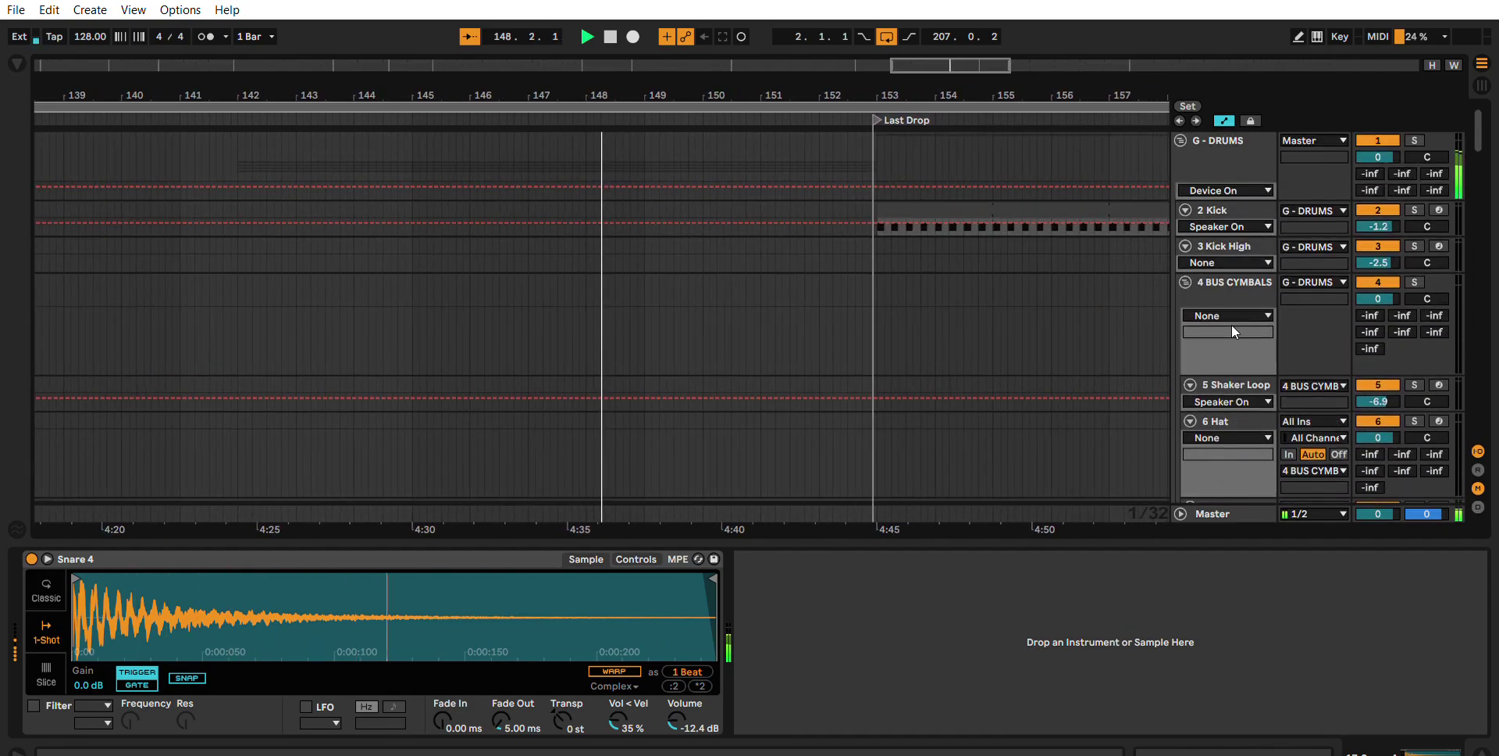
left_click(1247, 210)
scroll(1245, 269, "down", 8)
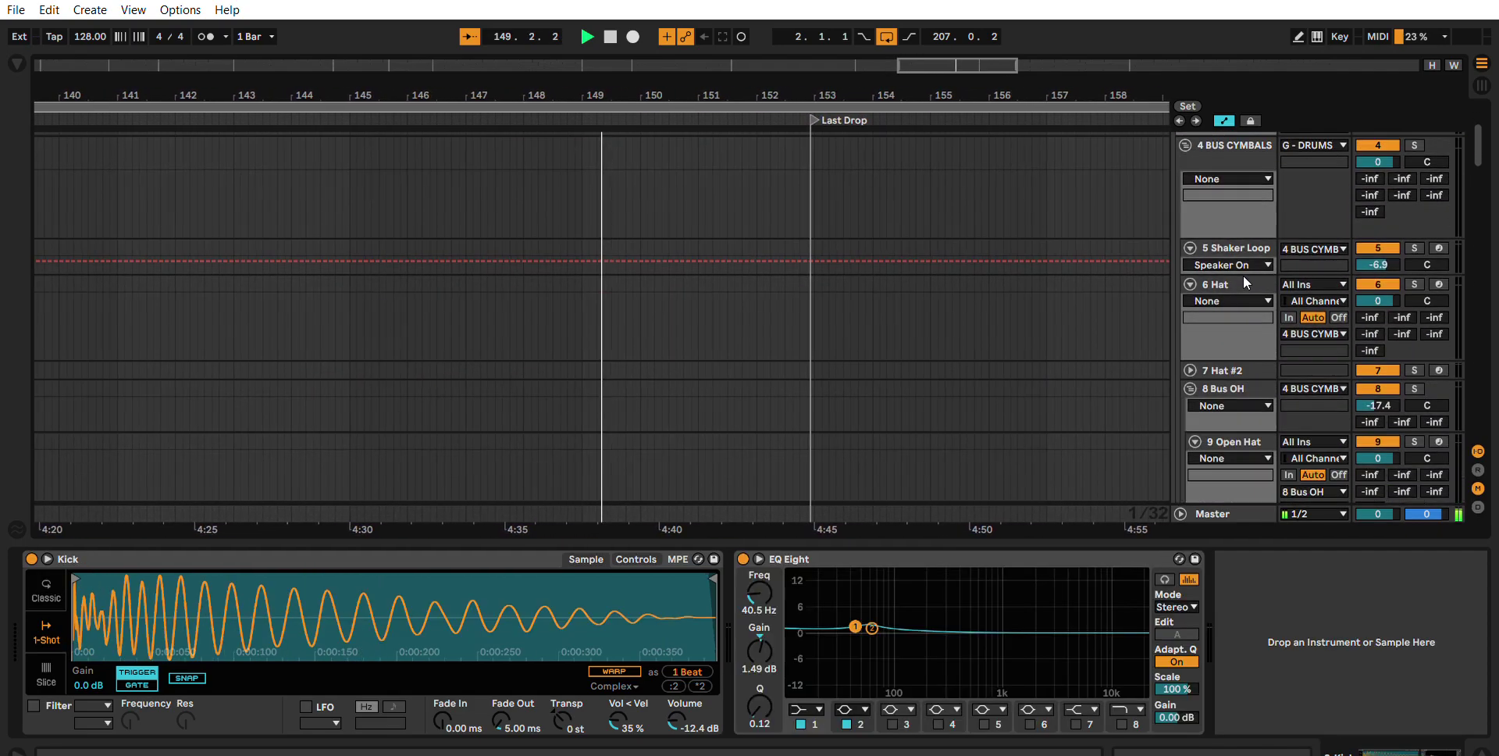
scroll(1252, 275, "down", 6)
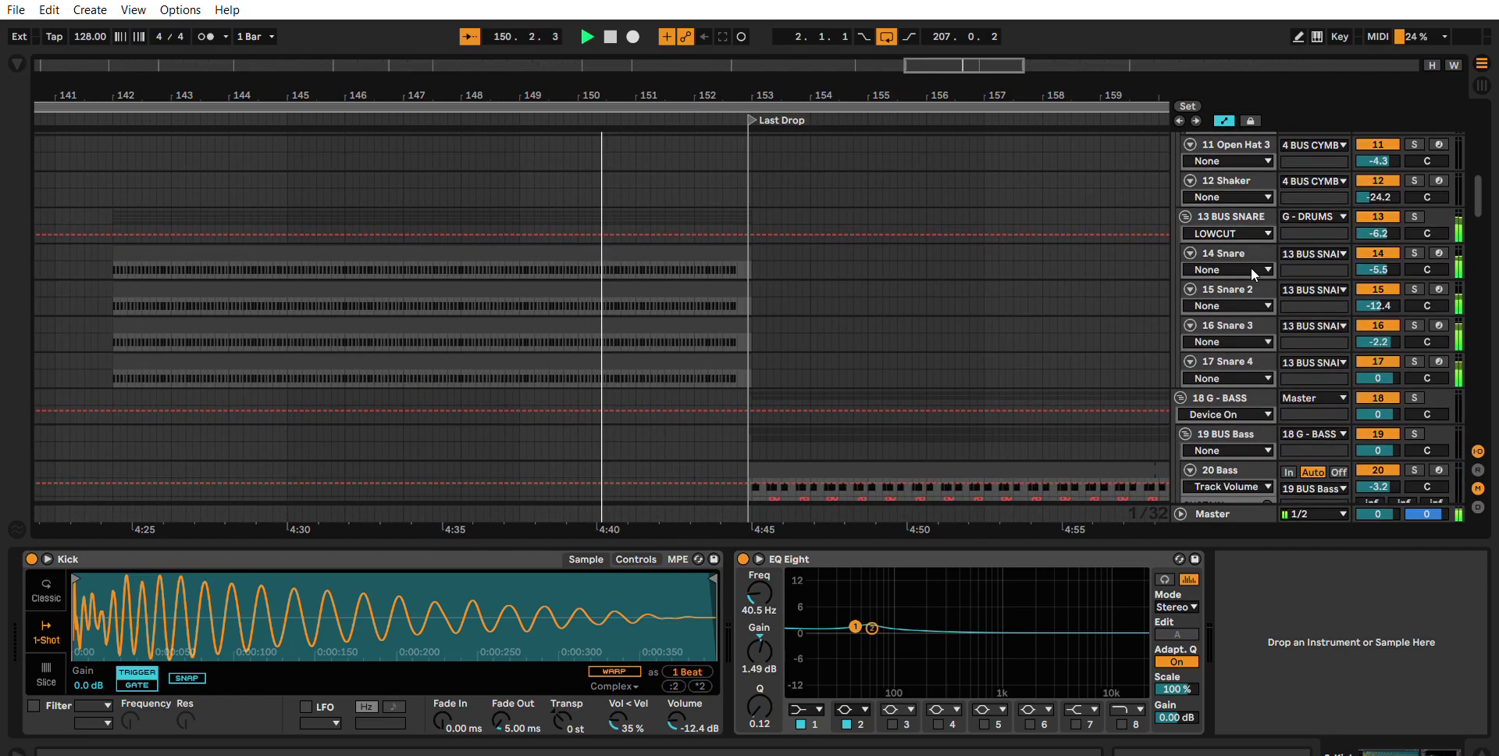
left_click(1241, 312)
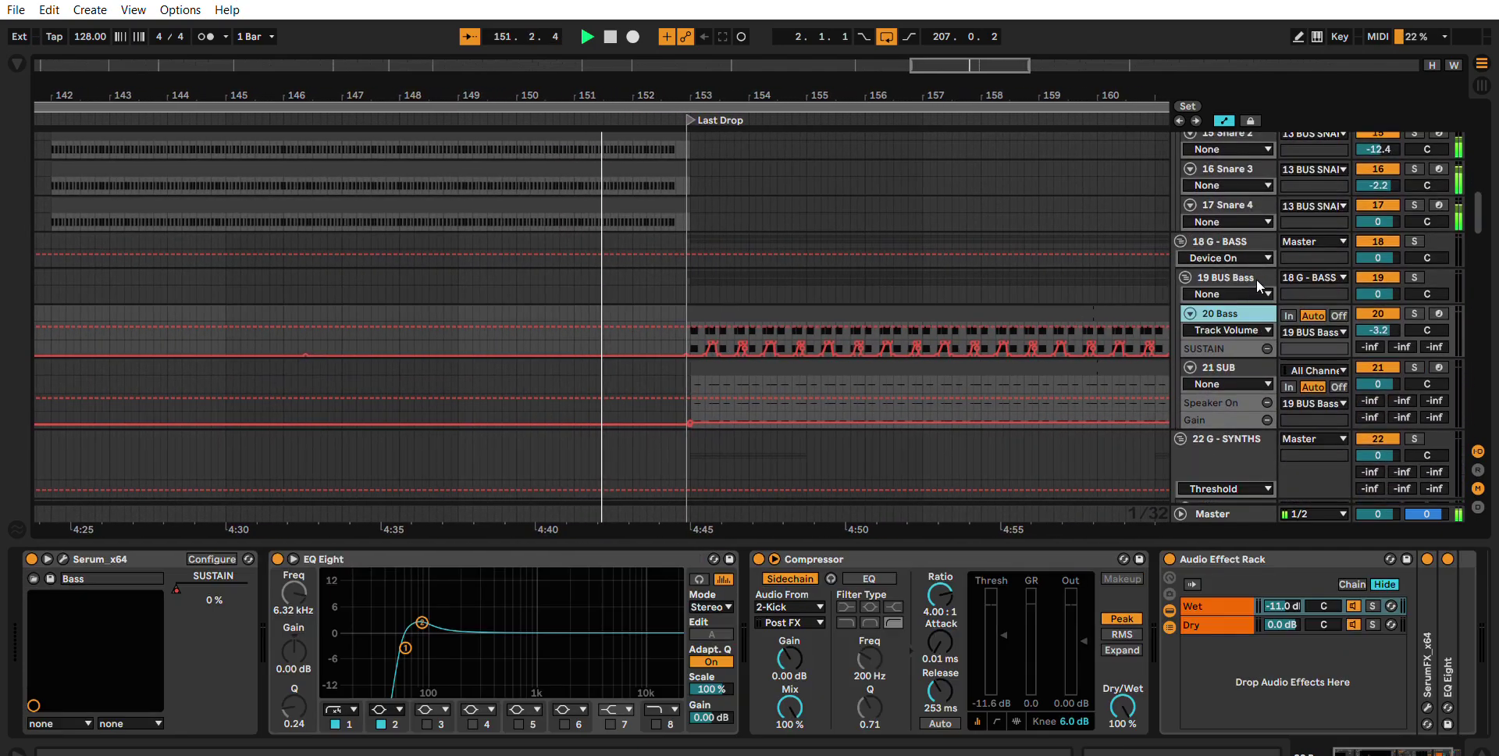
scroll(1257, 283, "down", 3)
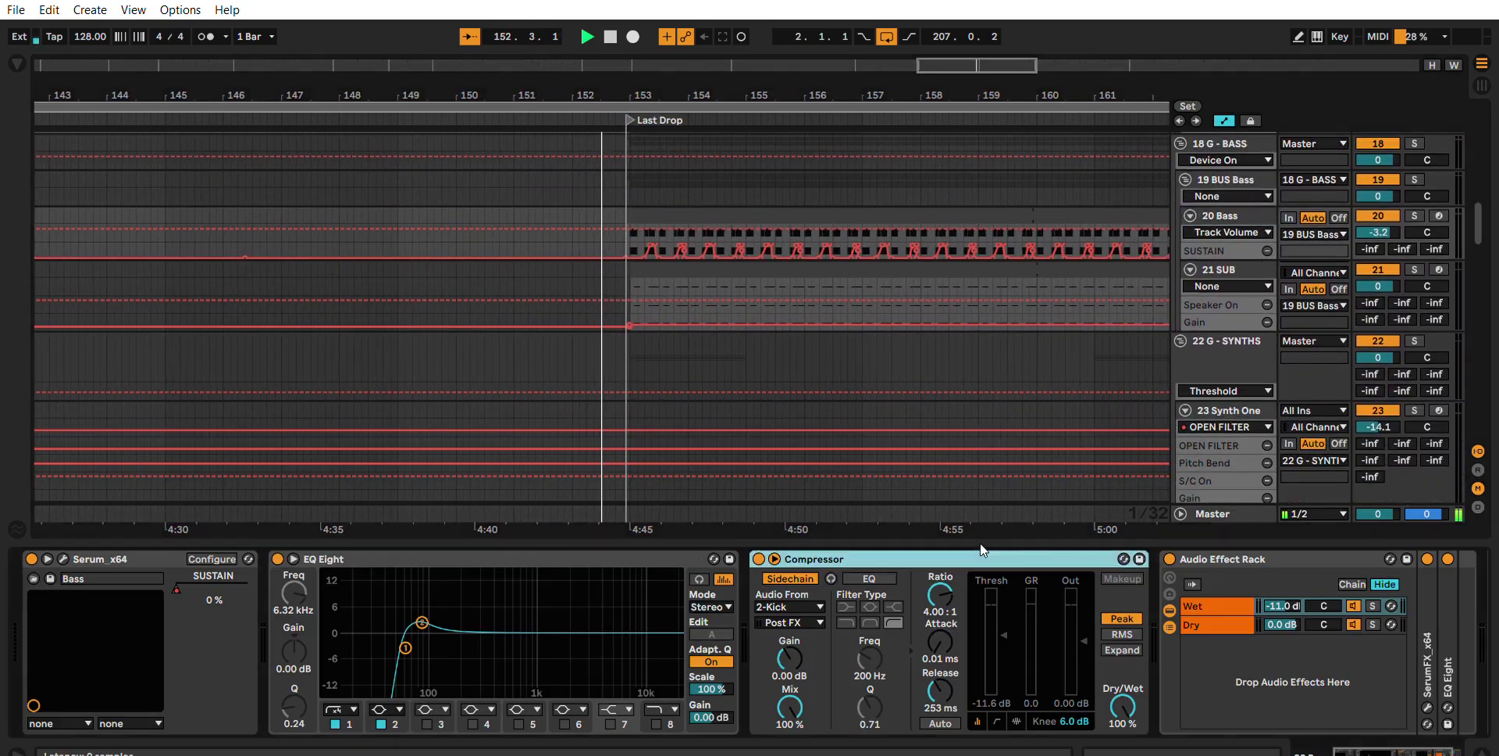
View the device chain of the SUB track in the bass group.
double_click(981, 556)
left_click(1237, 268)
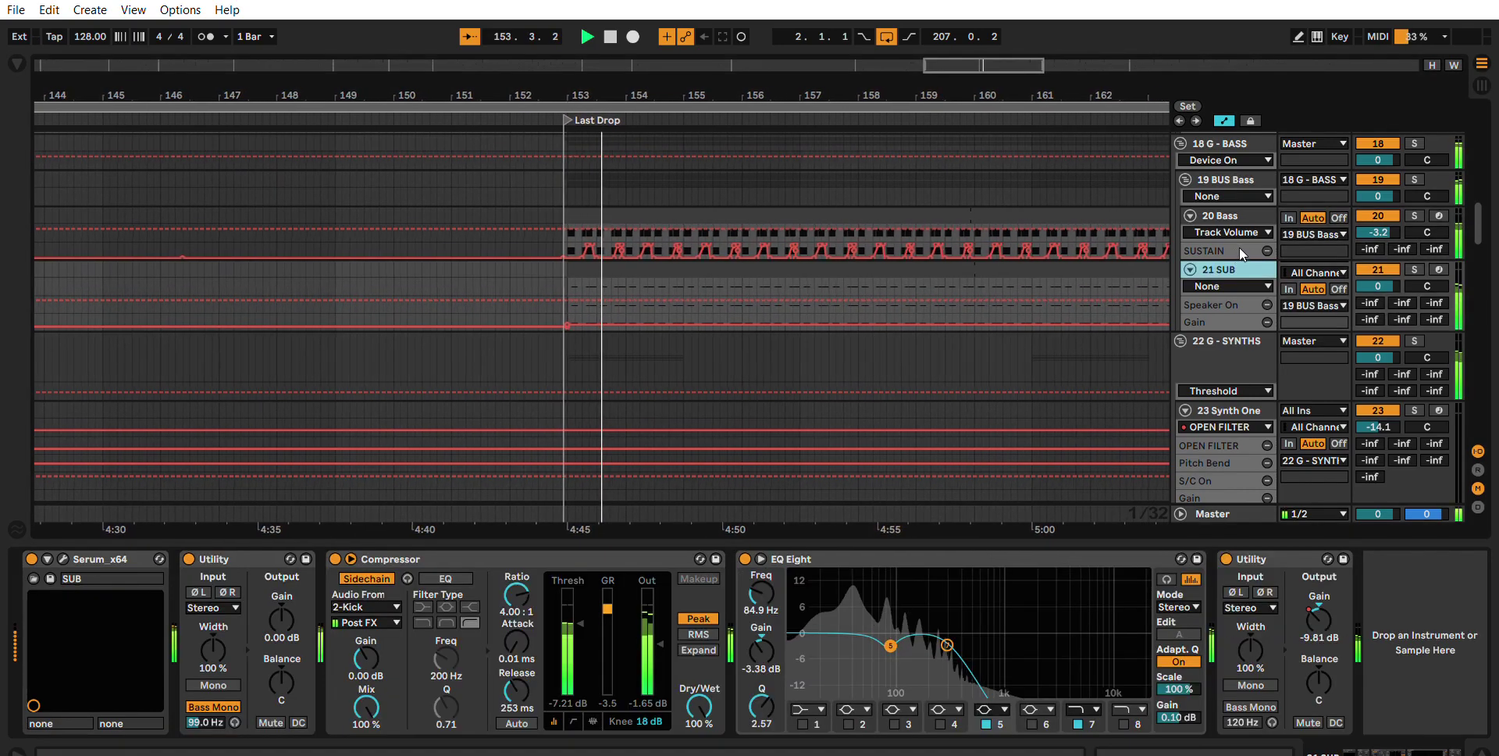
scroll(1253, 241, "down", 2)
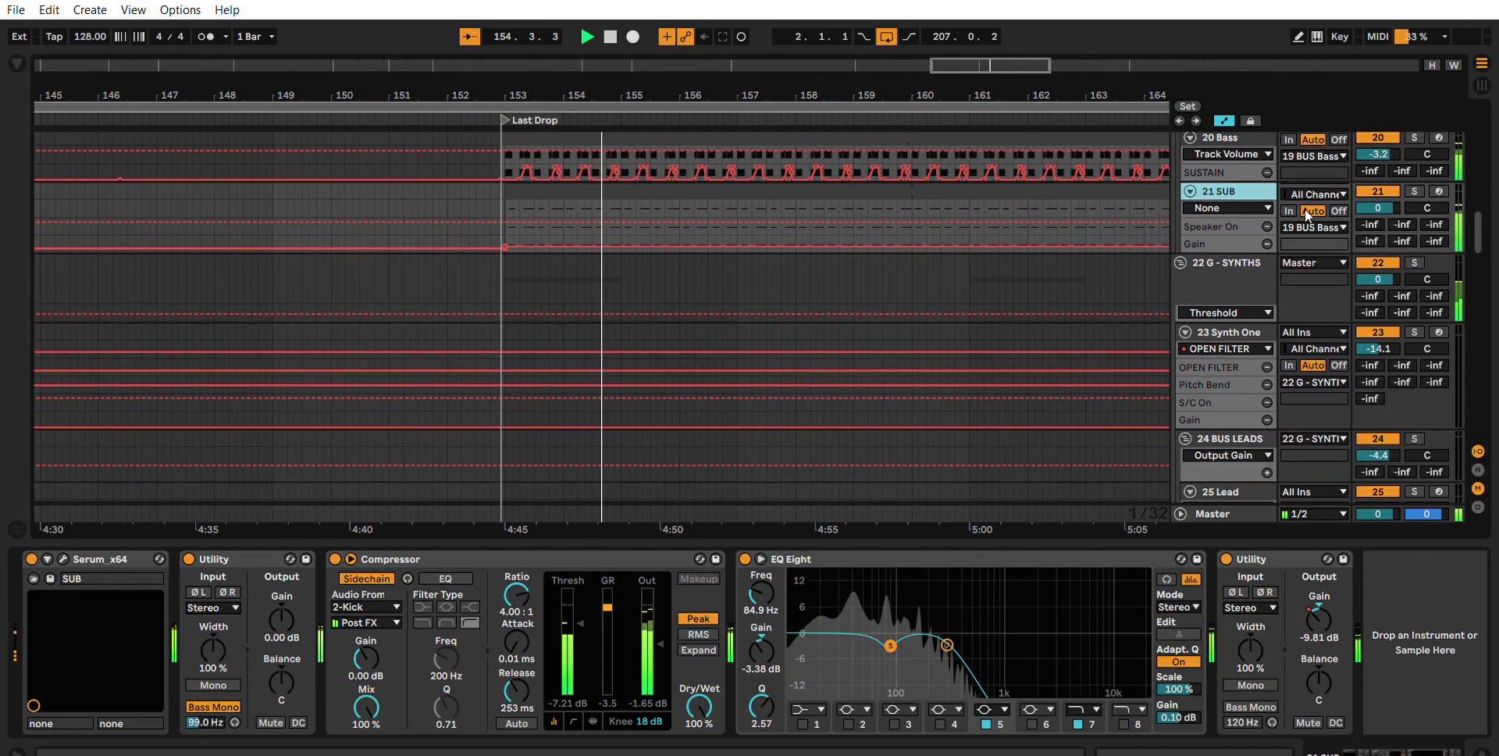
scroll(1305, 208, "down", 2)
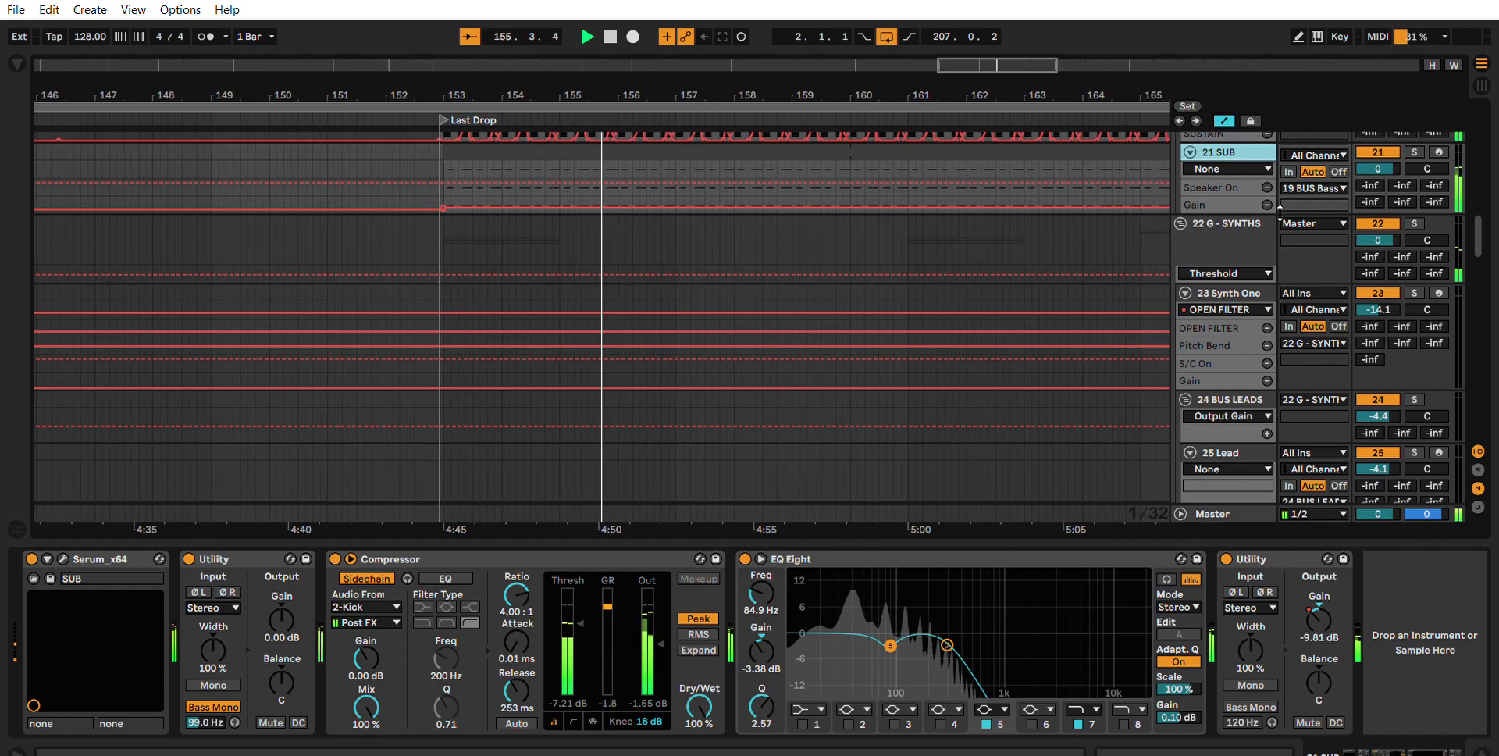
View the device chain of the PAD track in BUS PADS.
scroll(1280, 203, "down", 6)
scroll(1260, 205, "down", 6)
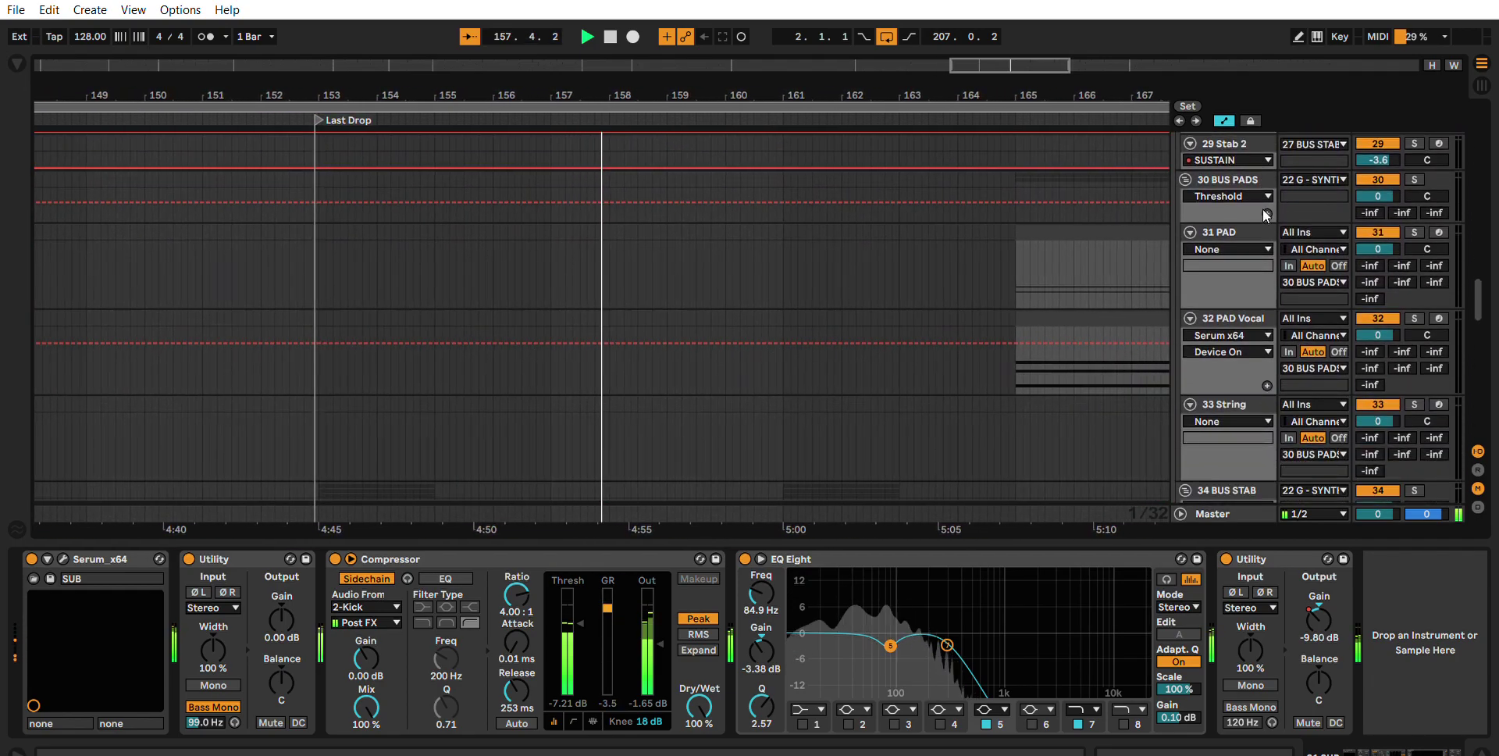
left_click(1246, 231)
scroll(1228, 205, "down", 5)
scroll(1241, 235, "down", 4)
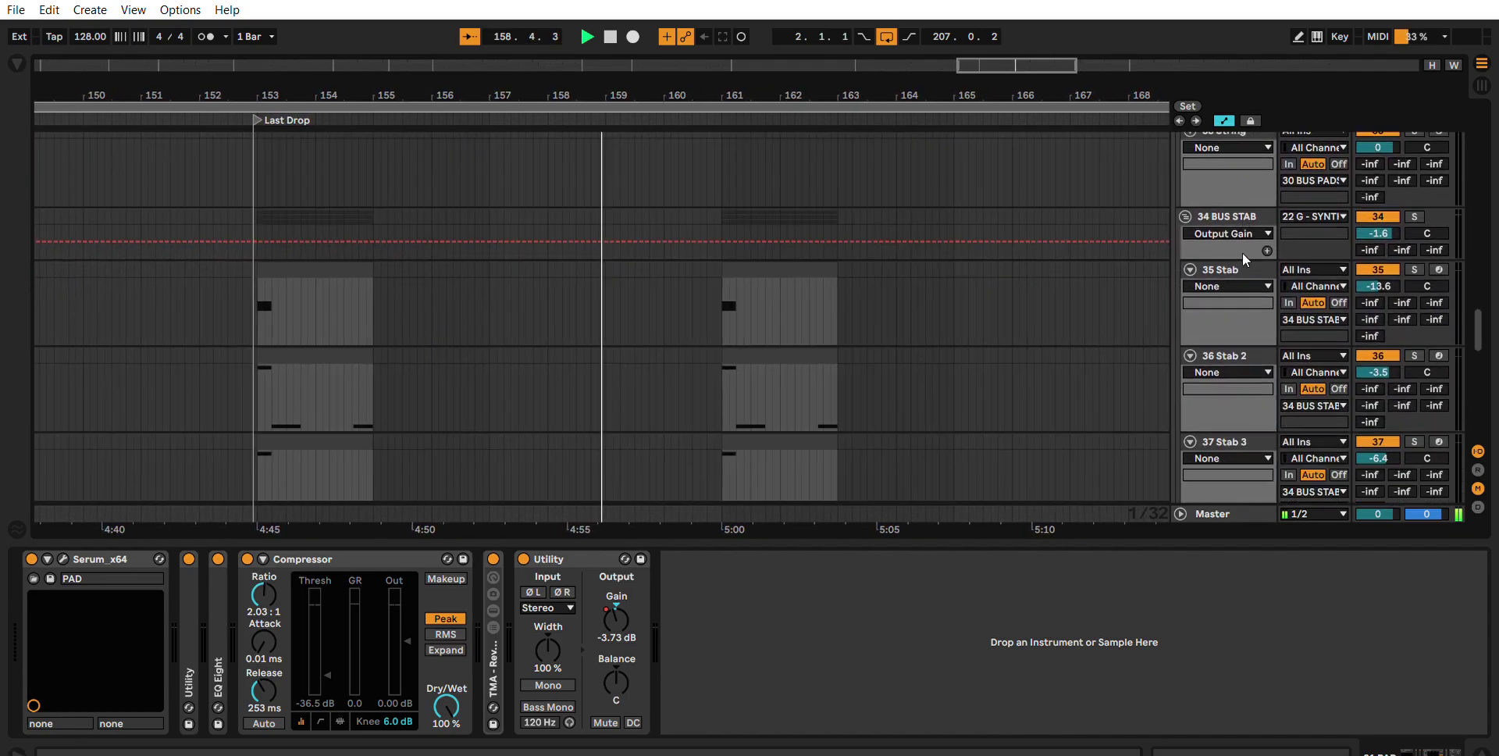
View the device chains of Stab and Stab 2 in the BUS STAB subgroup above BUS PLUCK.
left_click(1249, 247)
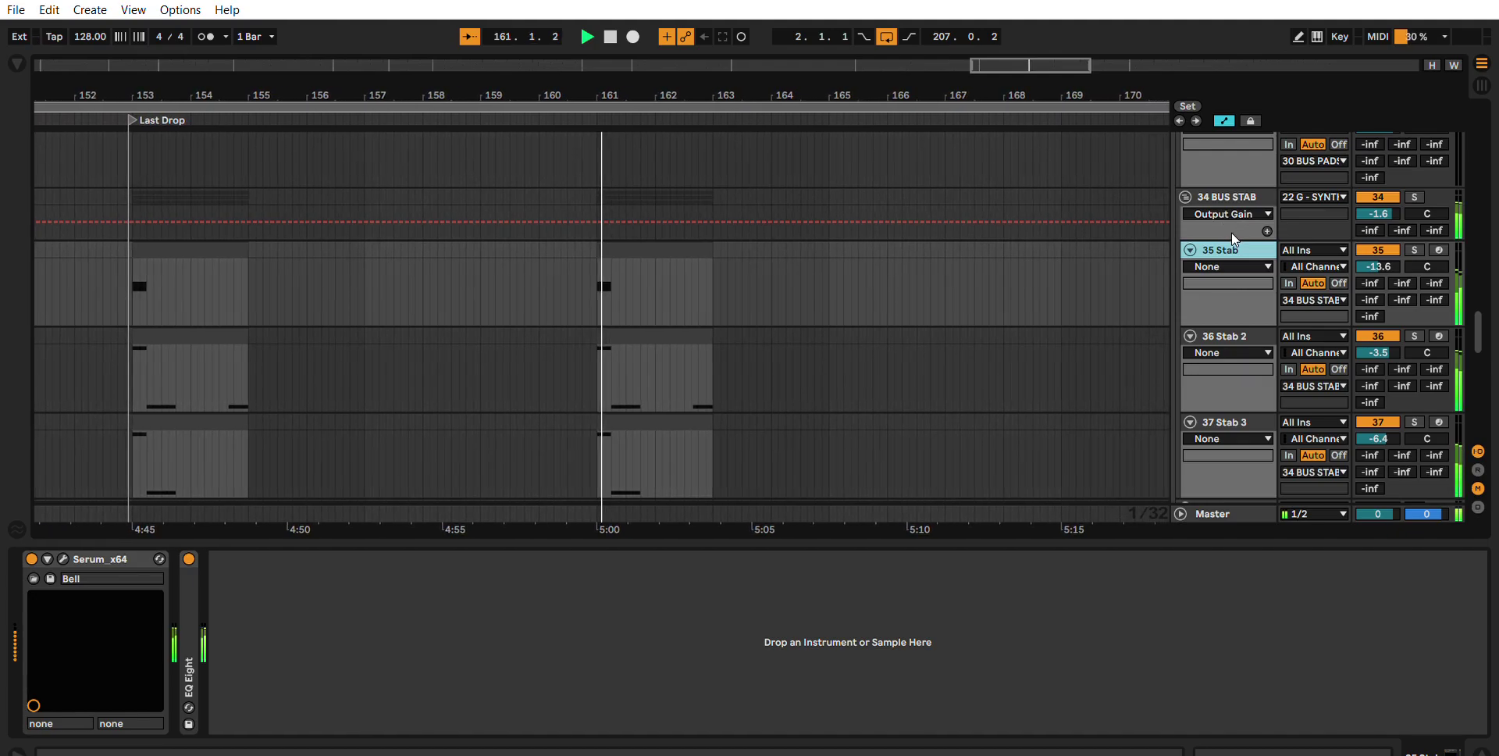
scroll(1230, 232, "down", 1)
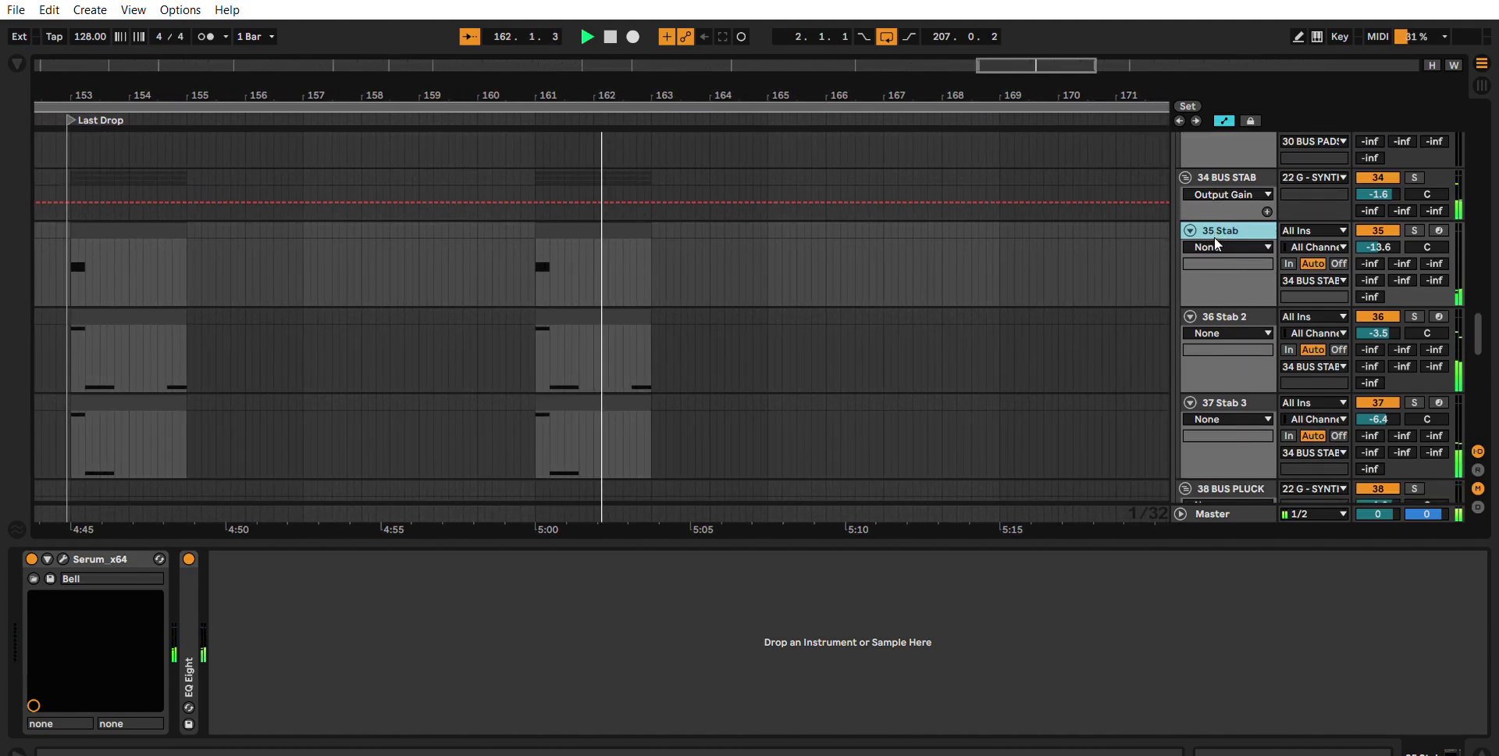
key("Down")
scroll(1239, 294, "down", 1)
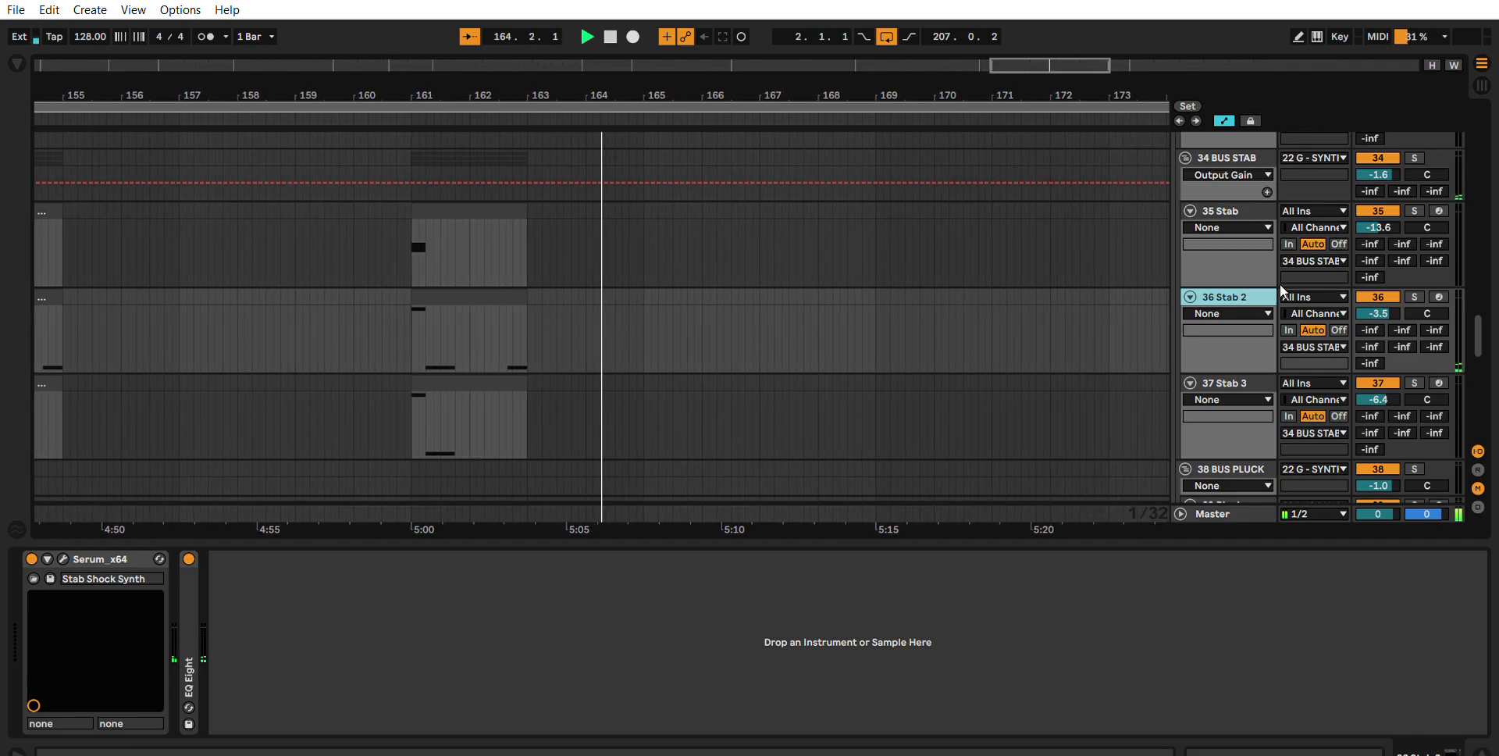
Examine the full-length arrangement of the pluck, vocal and FX tracks, then the stab, pad, lead and bass tracks.
scroll(1024, 288, "down", 6)
scroll(1038, 292, "down", 6)
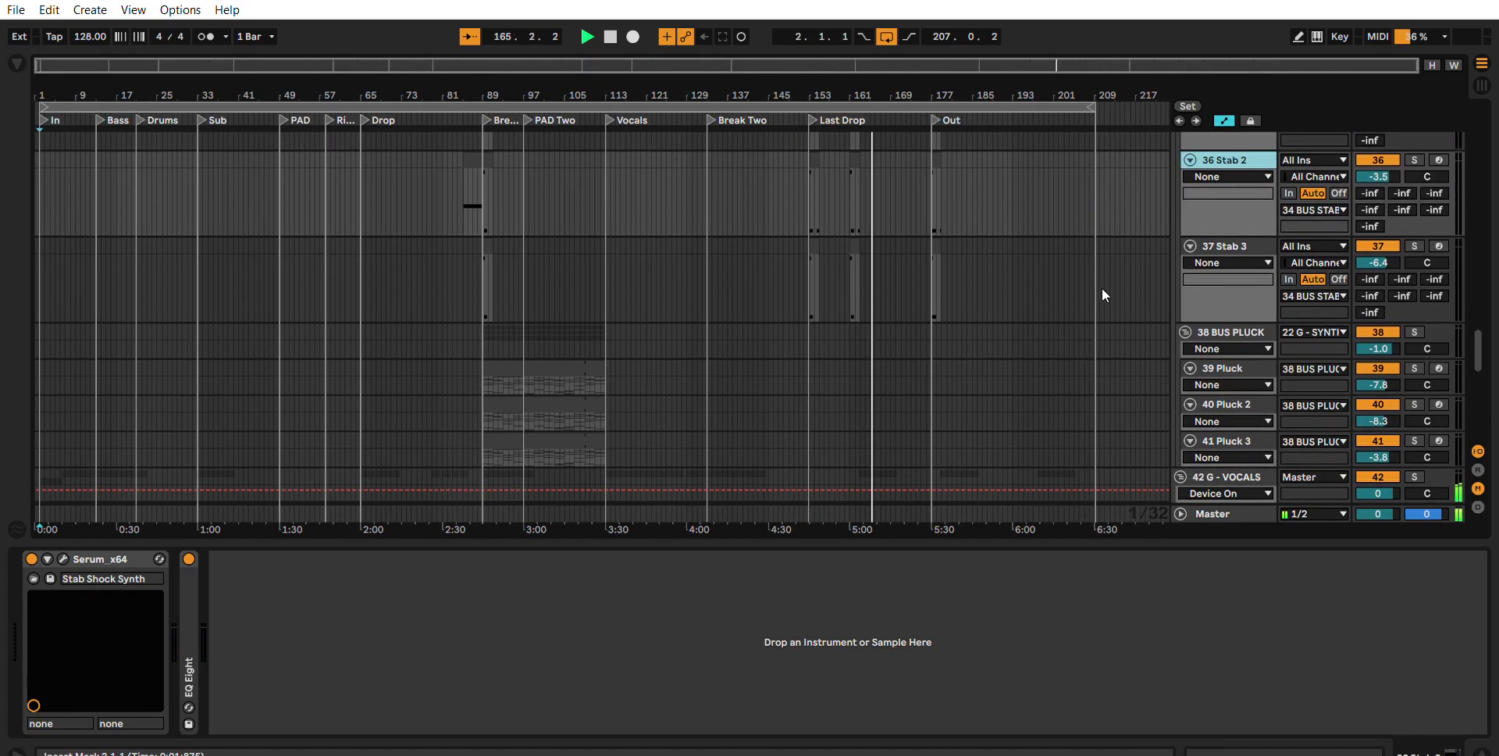
scroll(1113, 285, "down", 7)
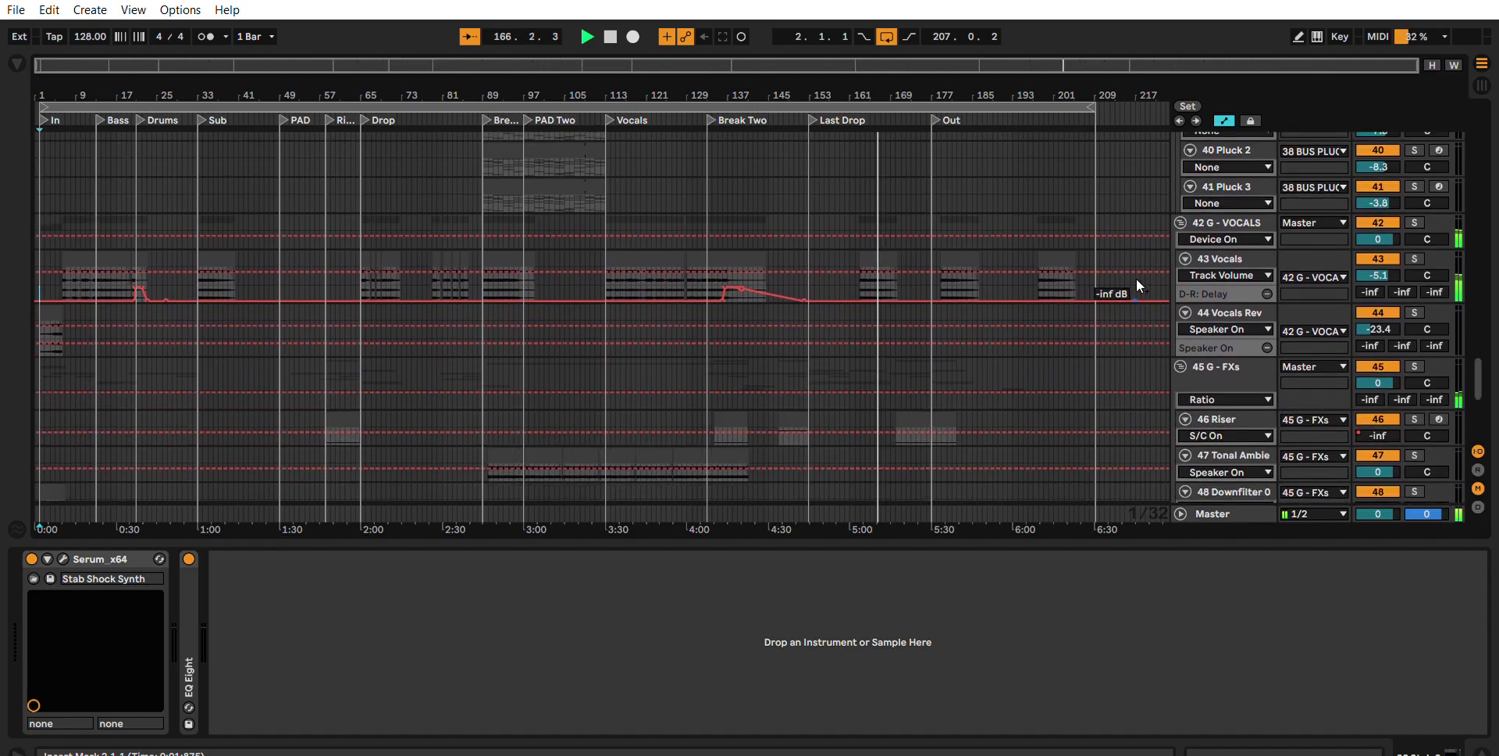
scroll(1185, 286, "up", 12)
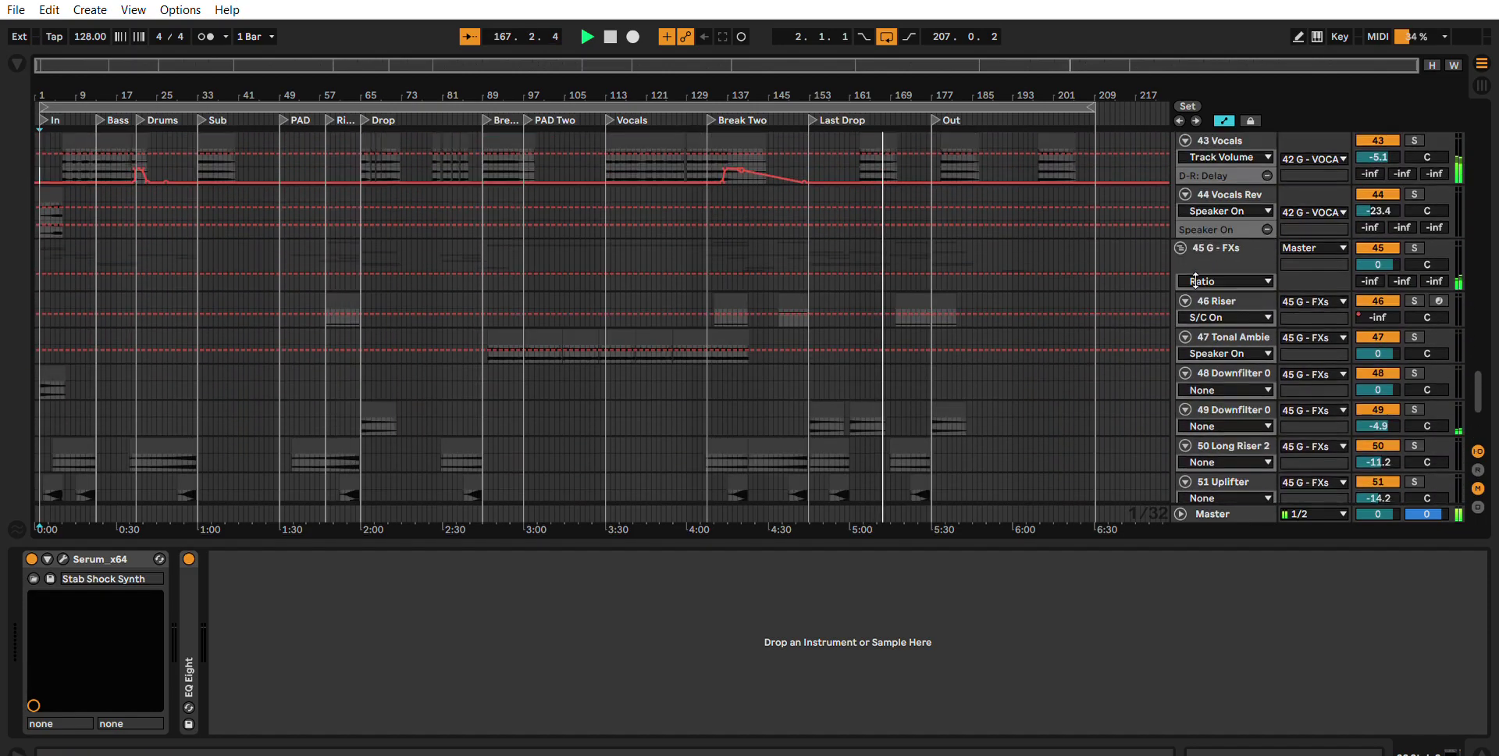
scroll(1240, 278, "up", 5)
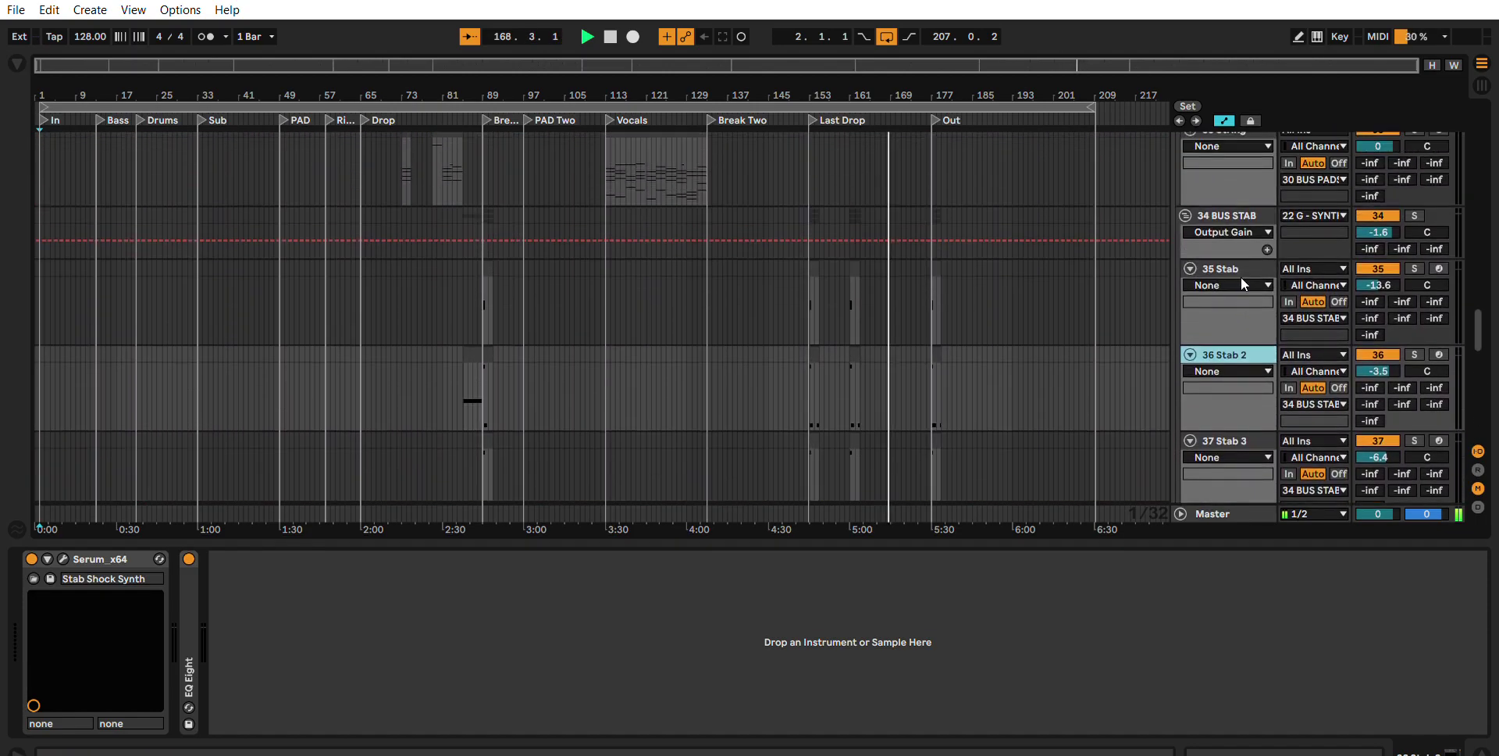
scroll(1267, 275, "up", 3)
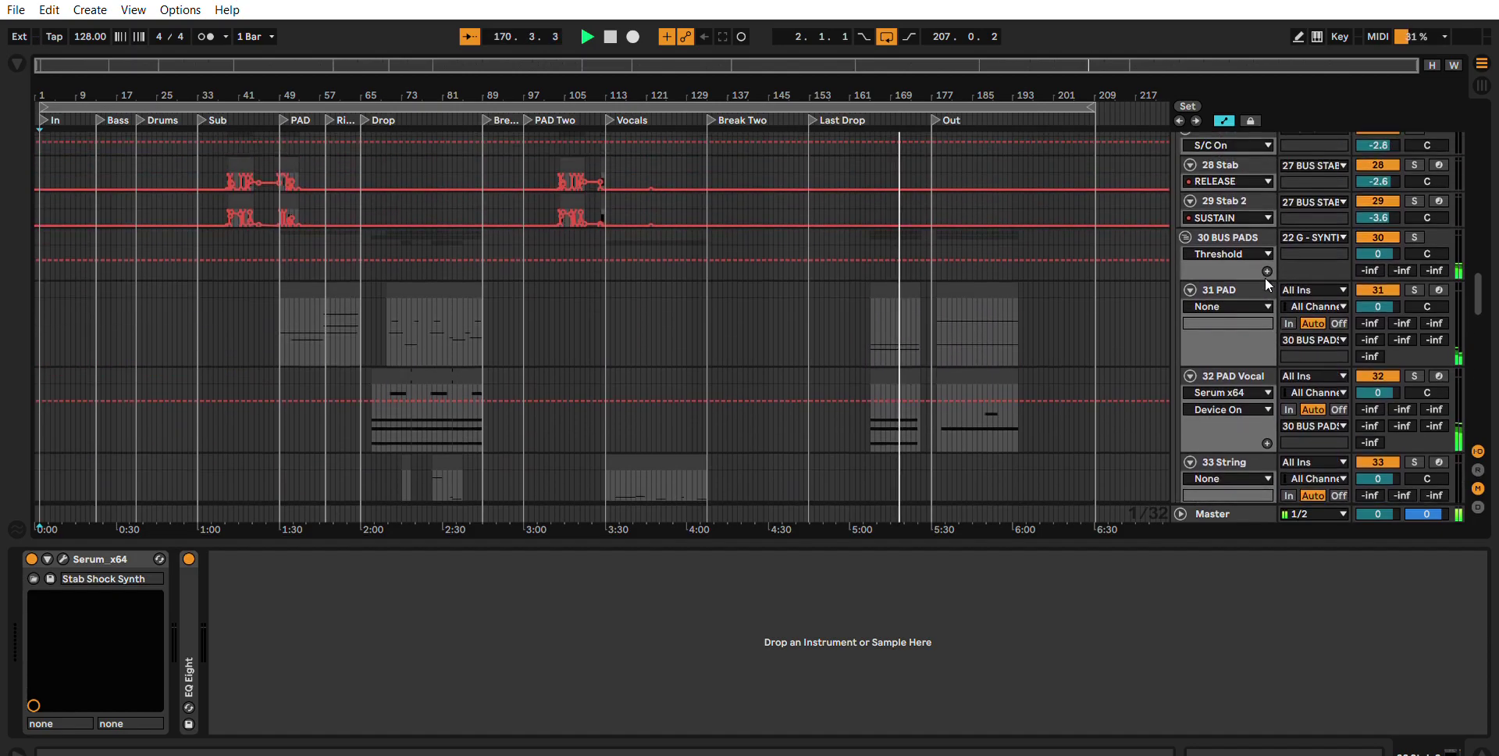
scroll(1267, 284, "up", 7)
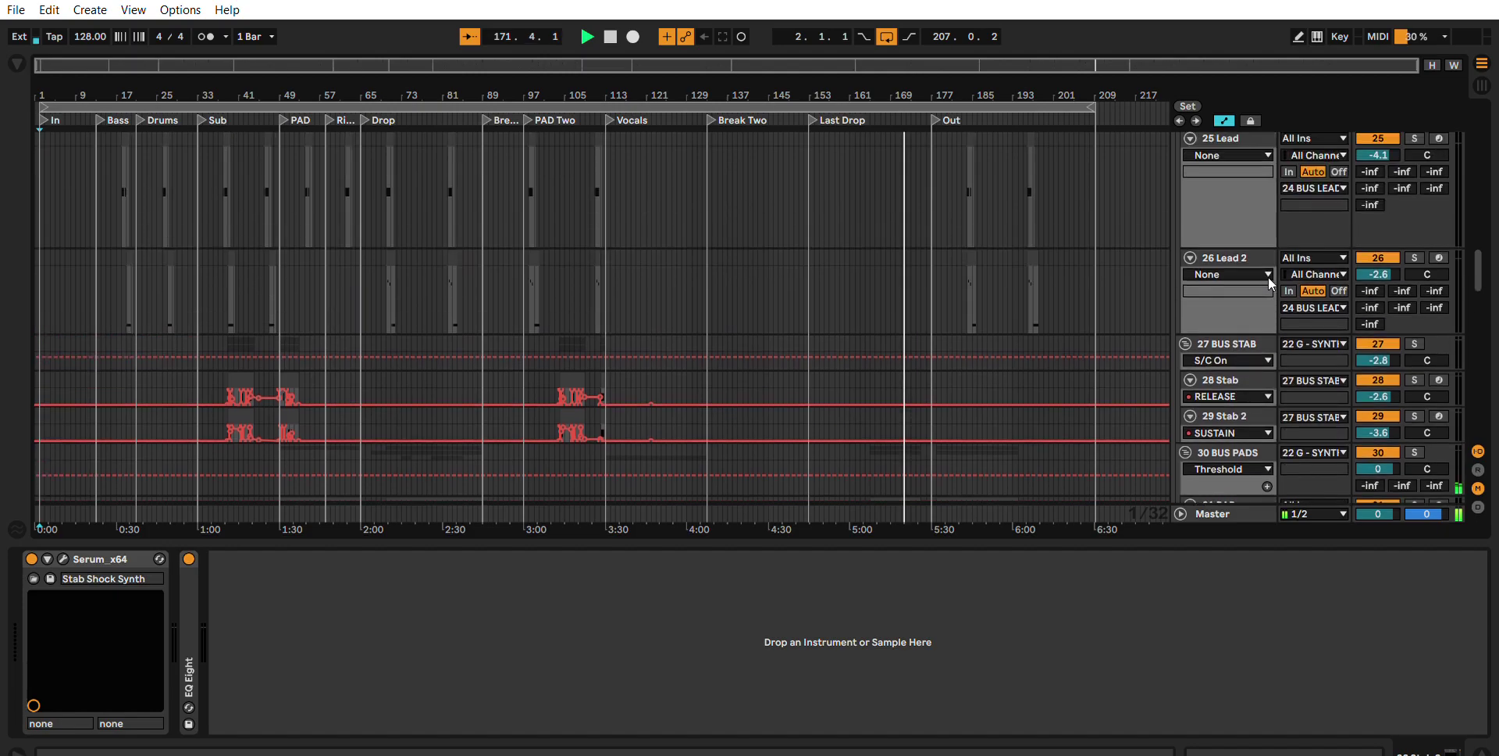
scroll(1276, 283, "down", 2)
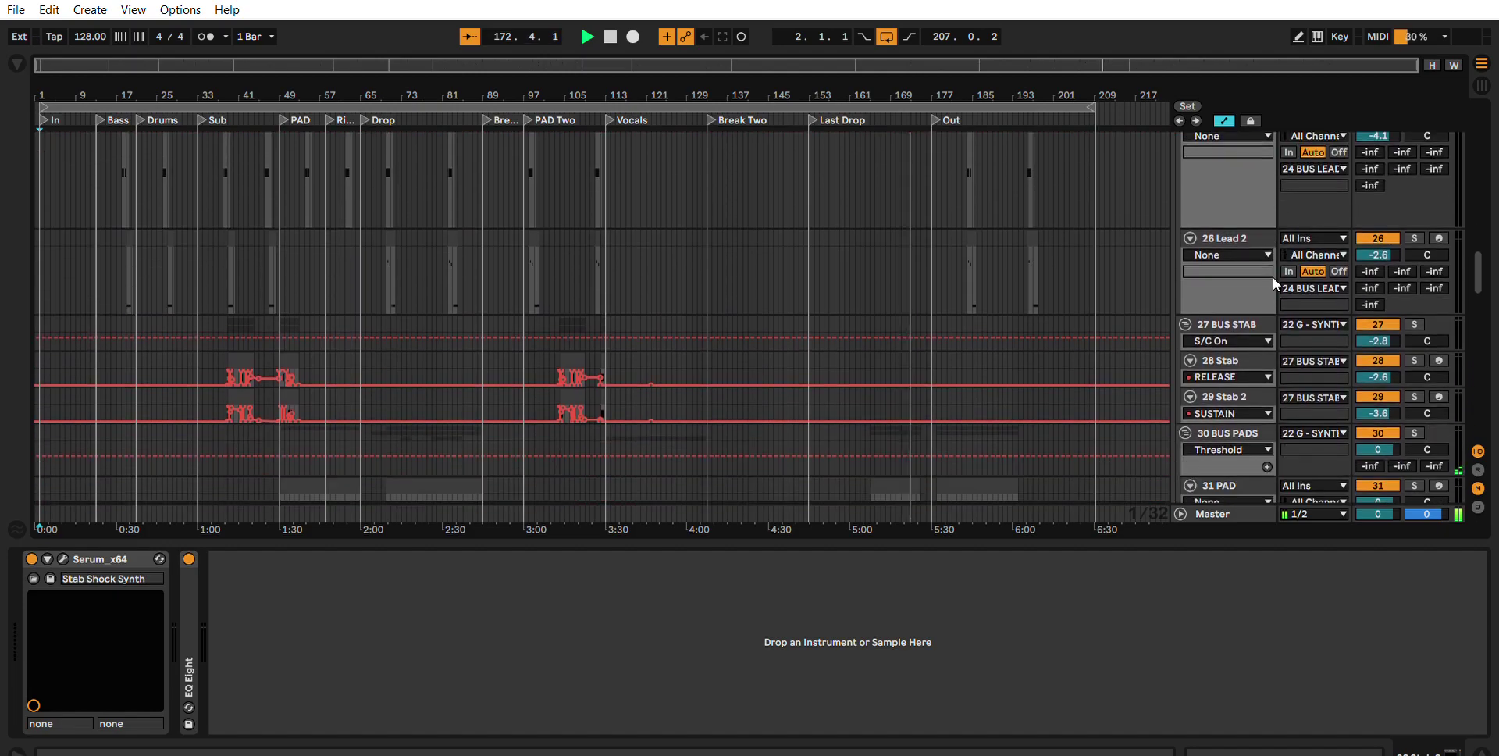
scroll(1274, 283, "down", 1)
scroll(1273, 285, "up", 7)
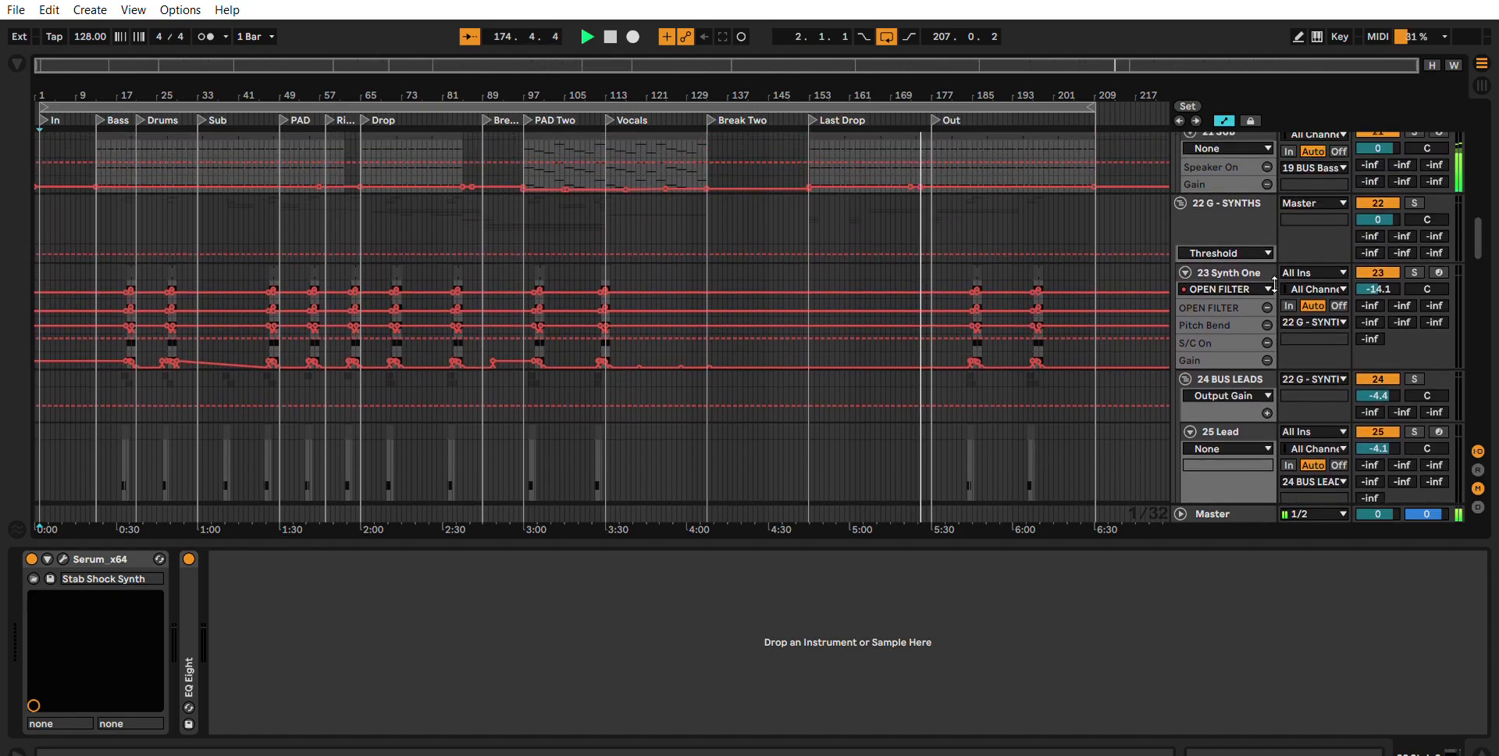
scroll(1273, 286, "up", 3)
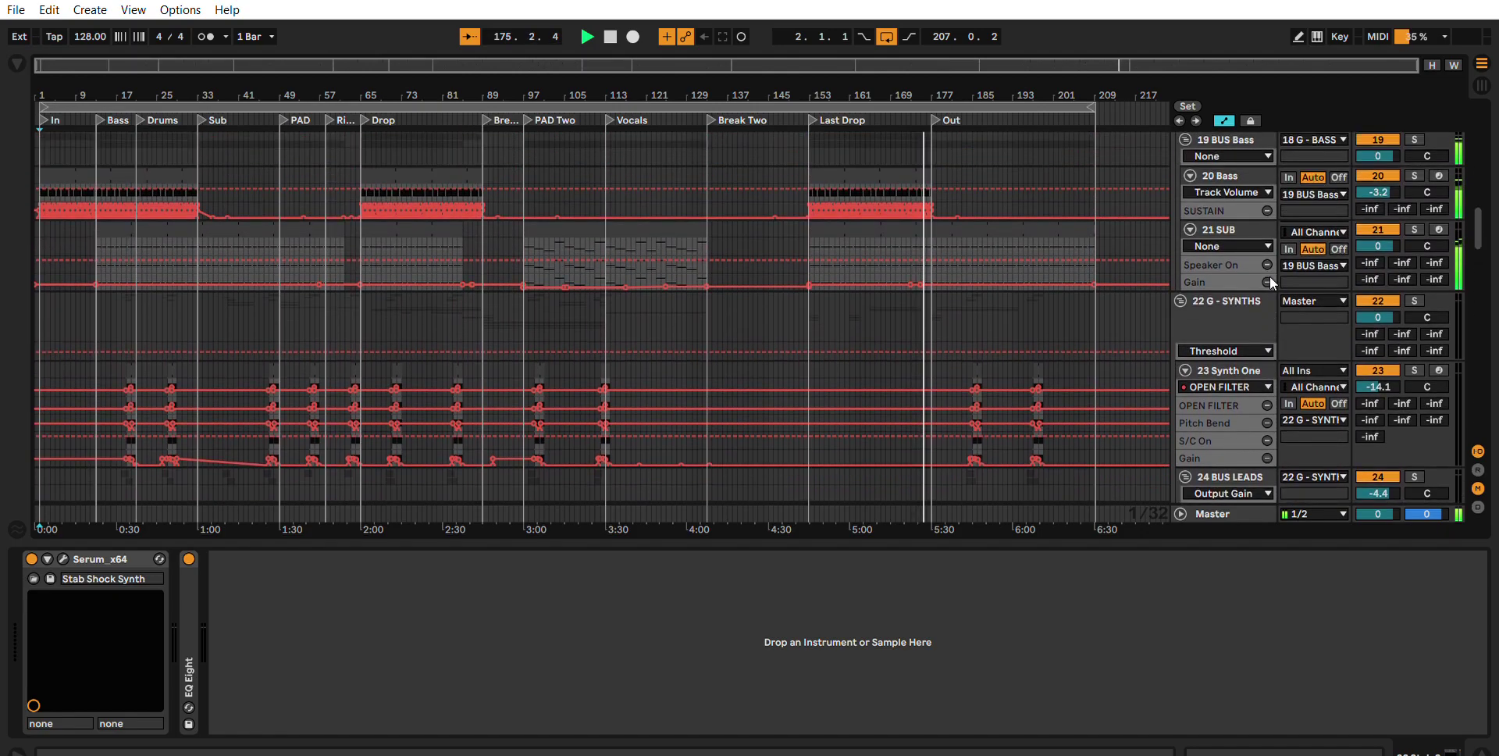
Collapse all groups and view the bus-processing chains of G - SYNTHS and G - DRUMS.
left_click(1209, 295)
key("alt+u")
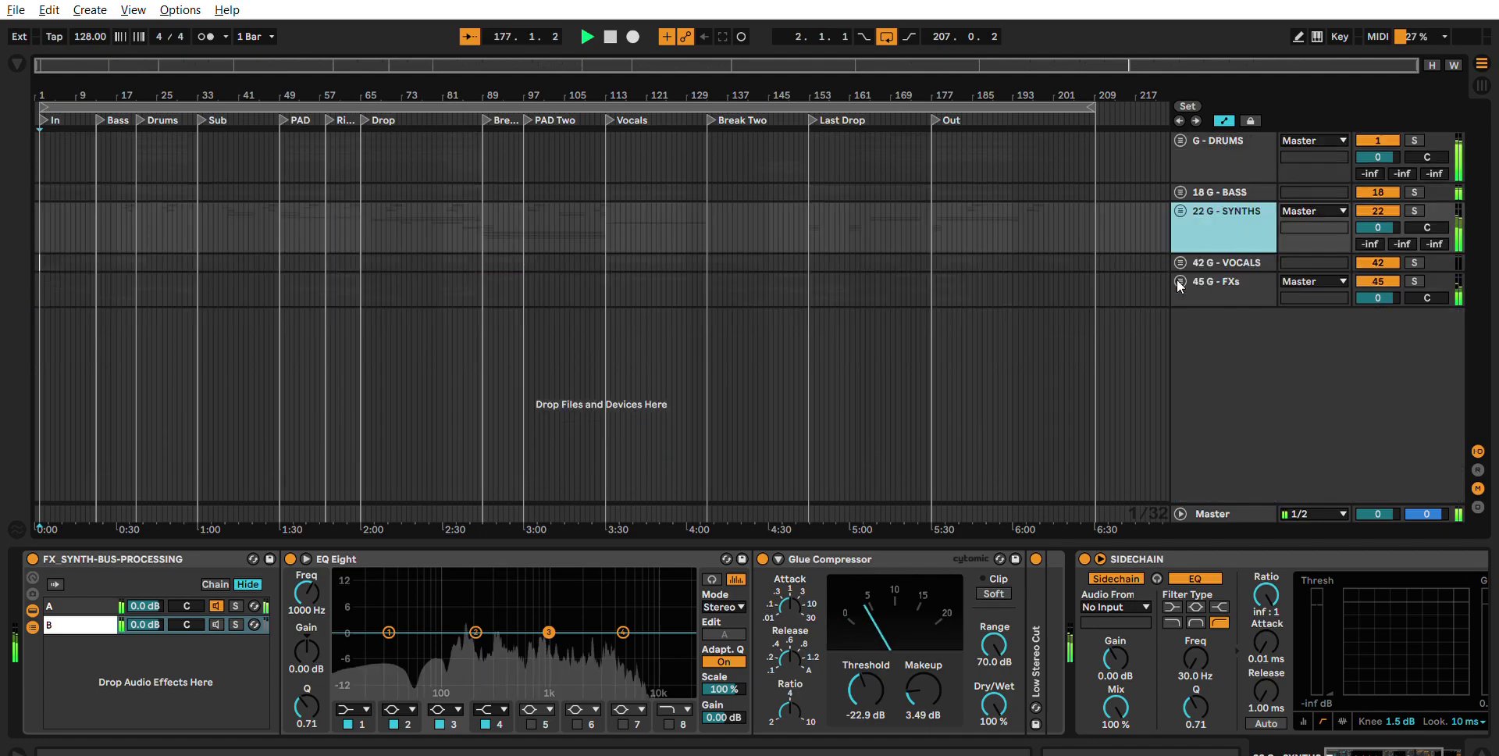
left_click(1219, 148)
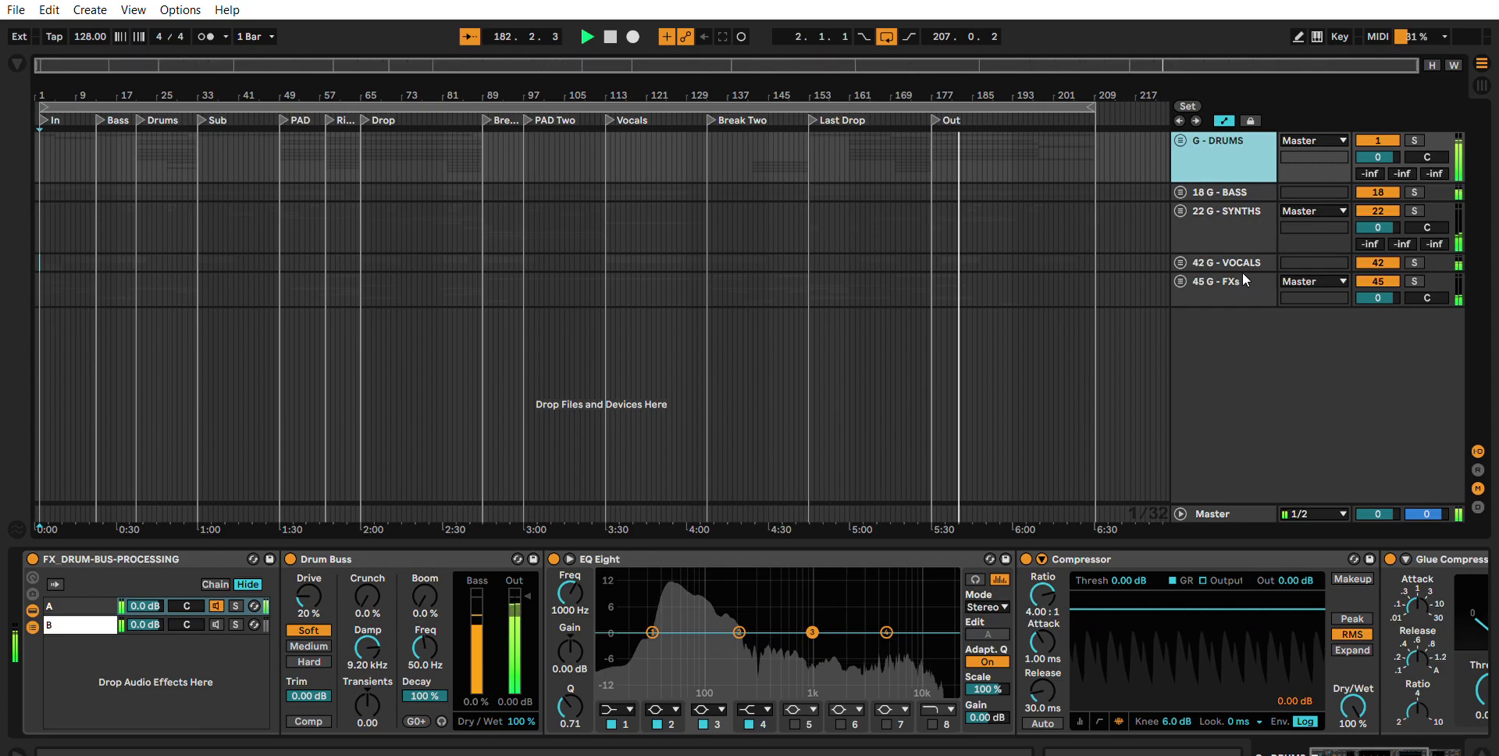
Expand all groups again and view the Vocals device chain and the tracks in G - FXs.
left_click(1177, 254, "alt")
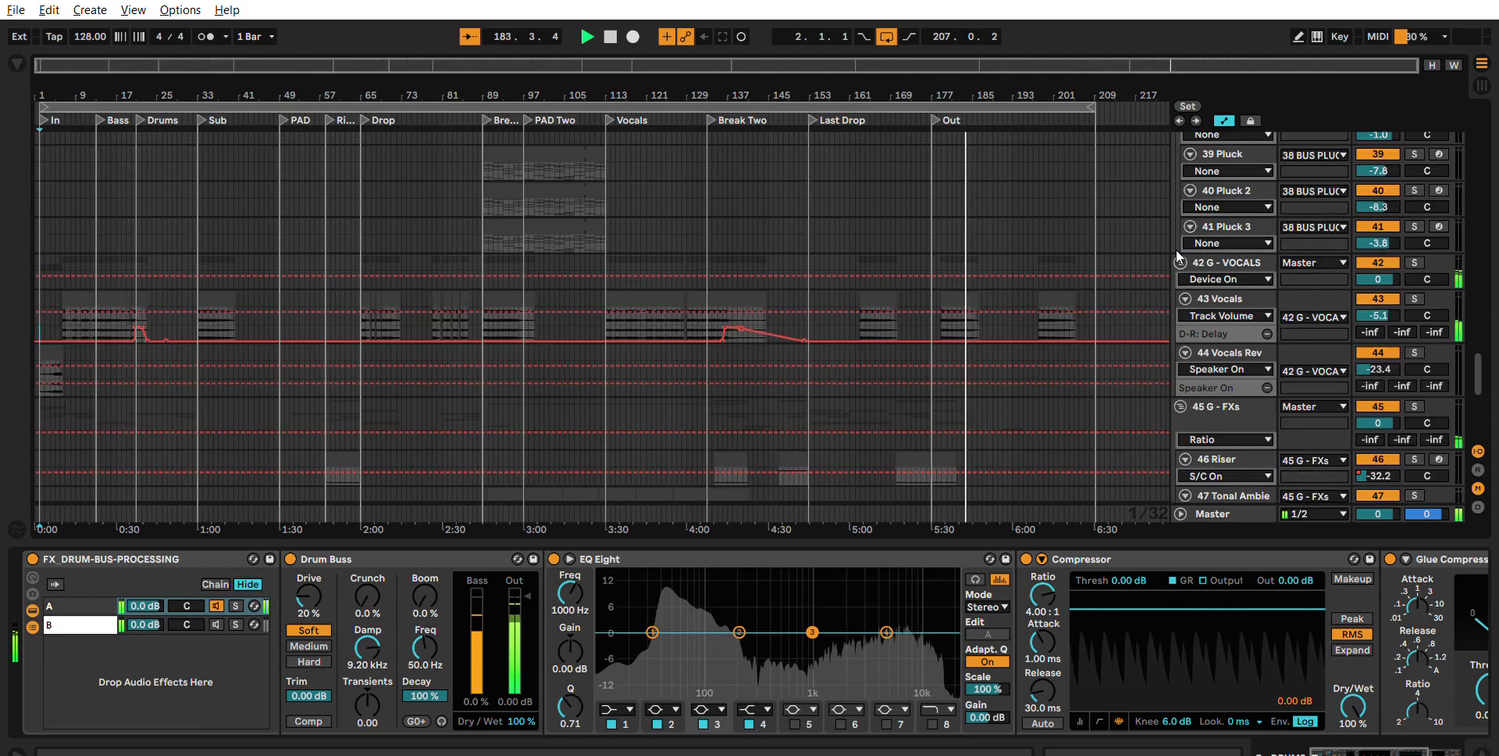
left_click(1220, 298)
scroll(1271, 249, "down", 5)
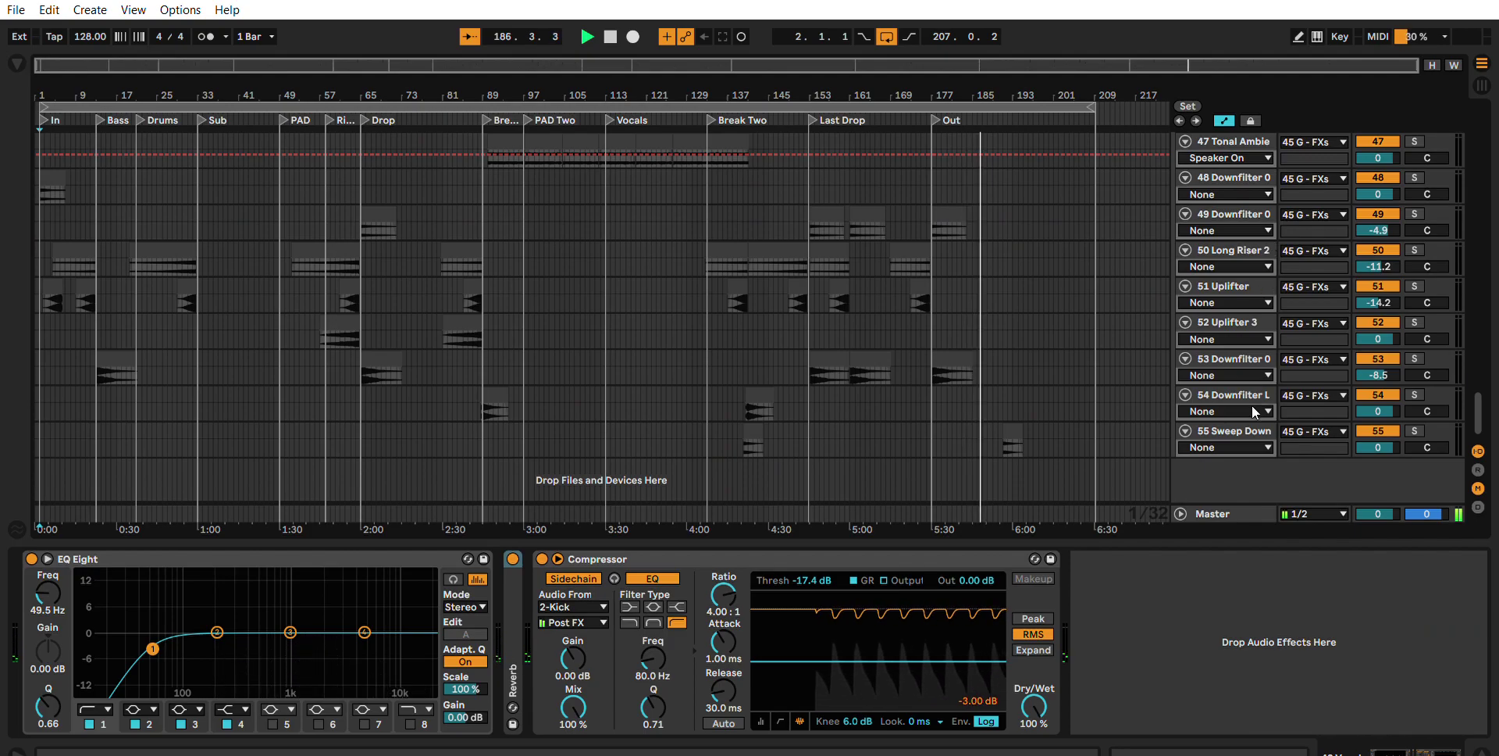
Examine the clips and automation from the vocals and plucks back through the pads, leads, Synth One and bass tracks.
scroll(1255, 411, "up", 6)
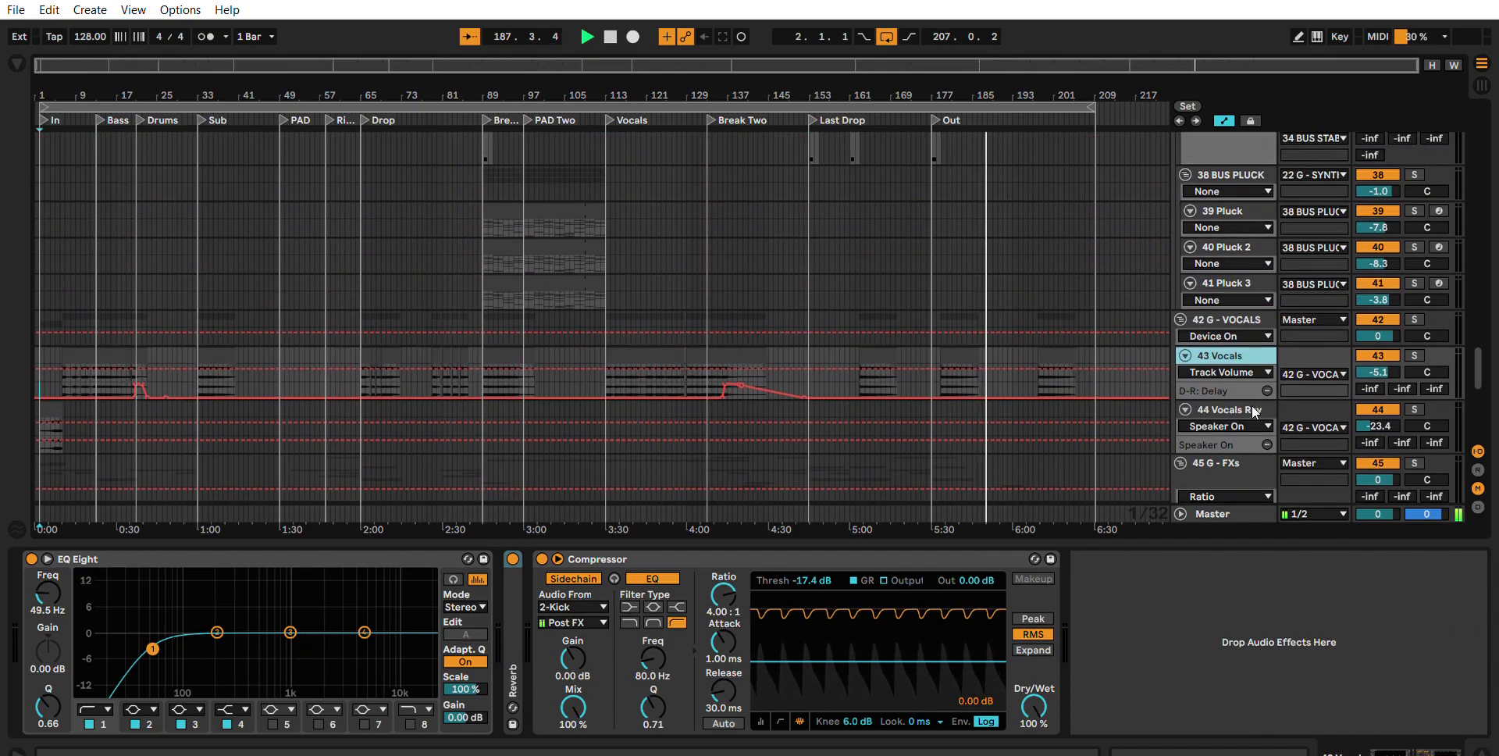
scroll(1252, 411, "up", 6)
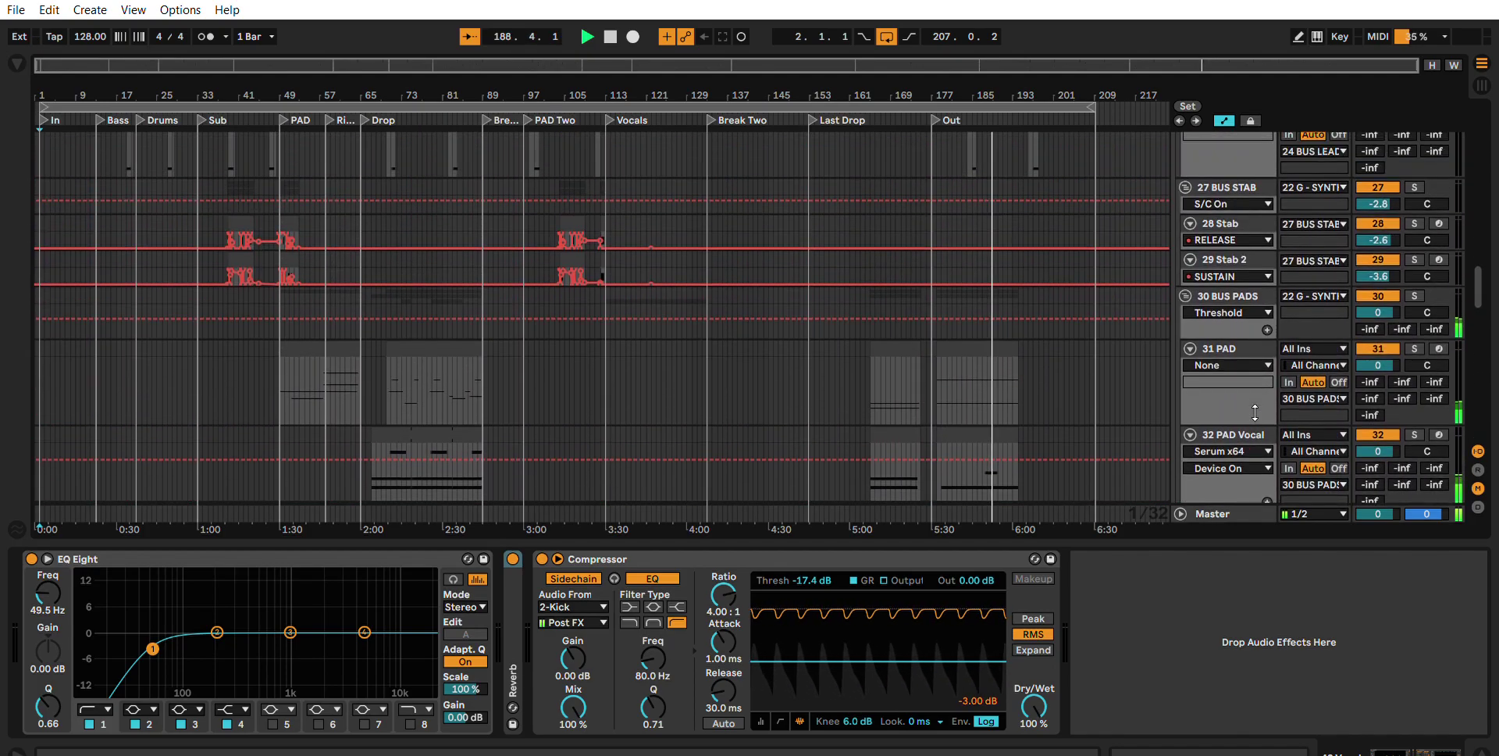
scroll(1254, 411, "up", 3)
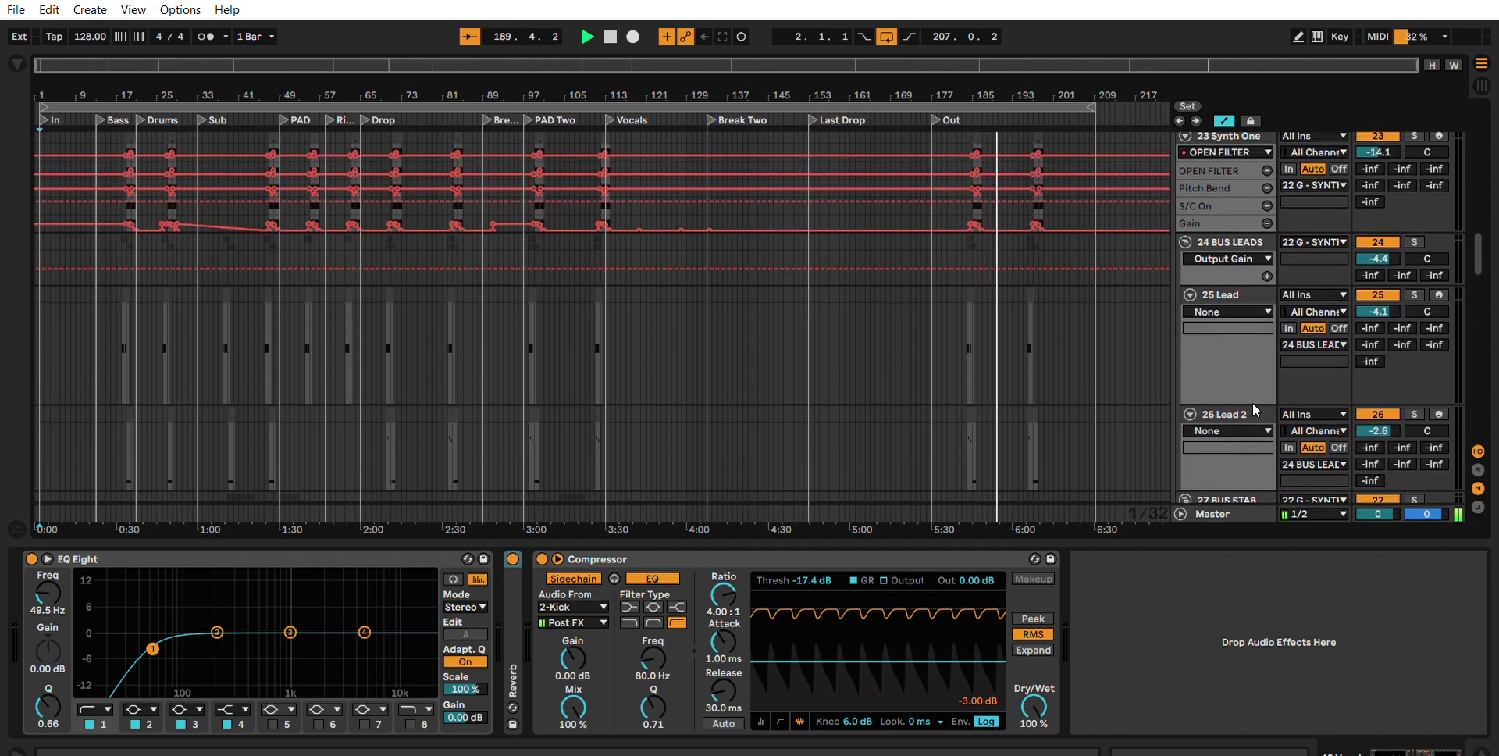
scroll(1252, 403, "up", 1)
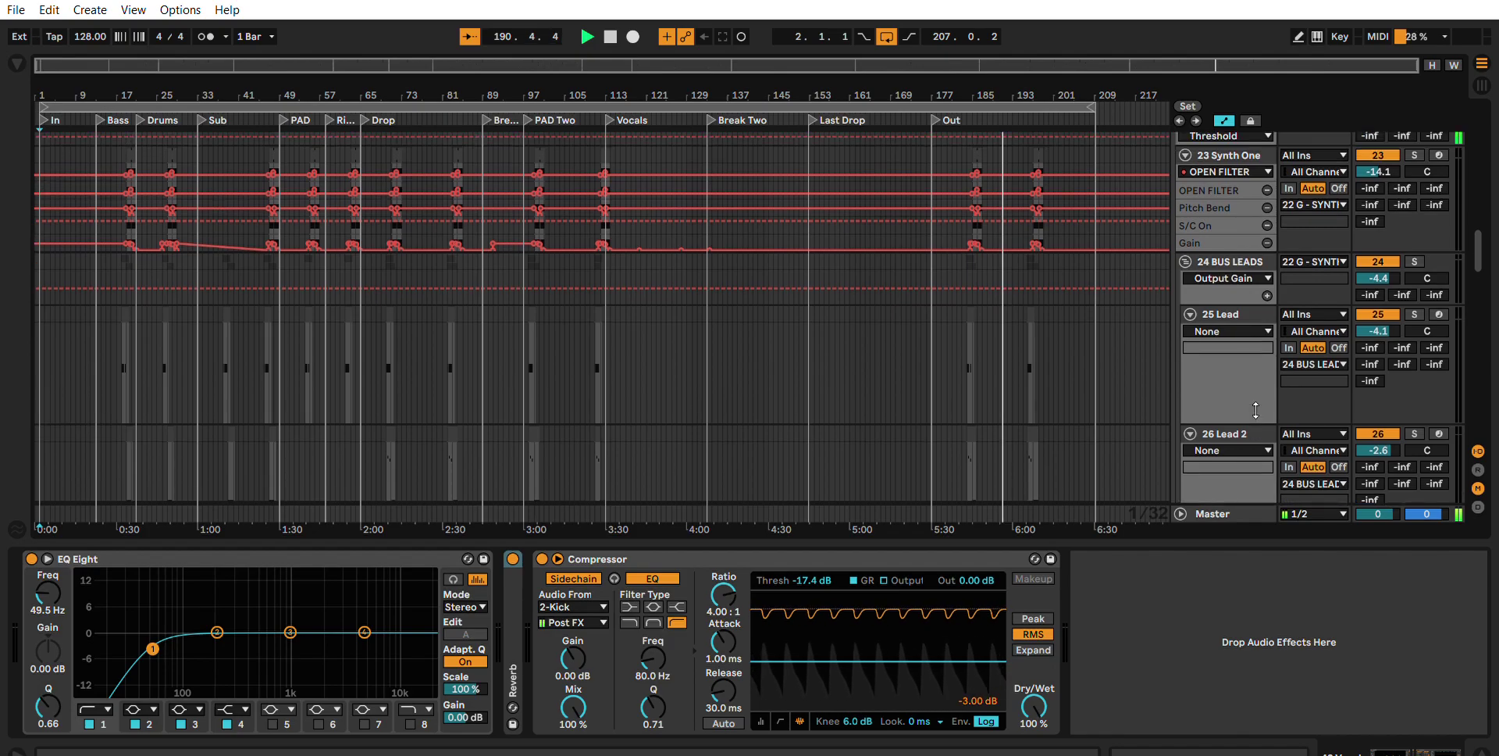
scroll(1253, 401, "up", 1)
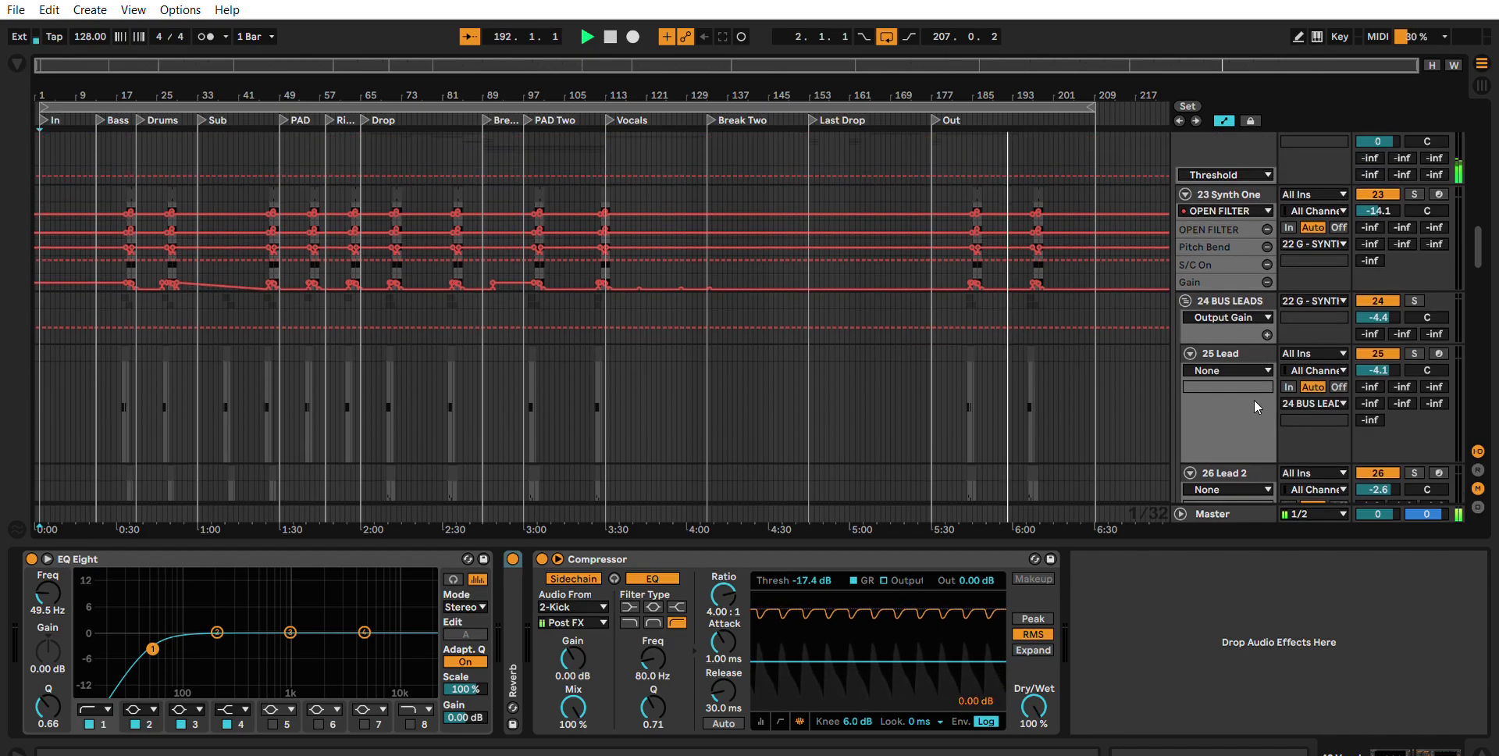
scroll(1254, 400, "up", 1)
scroll(1253, 400, "up", 3)
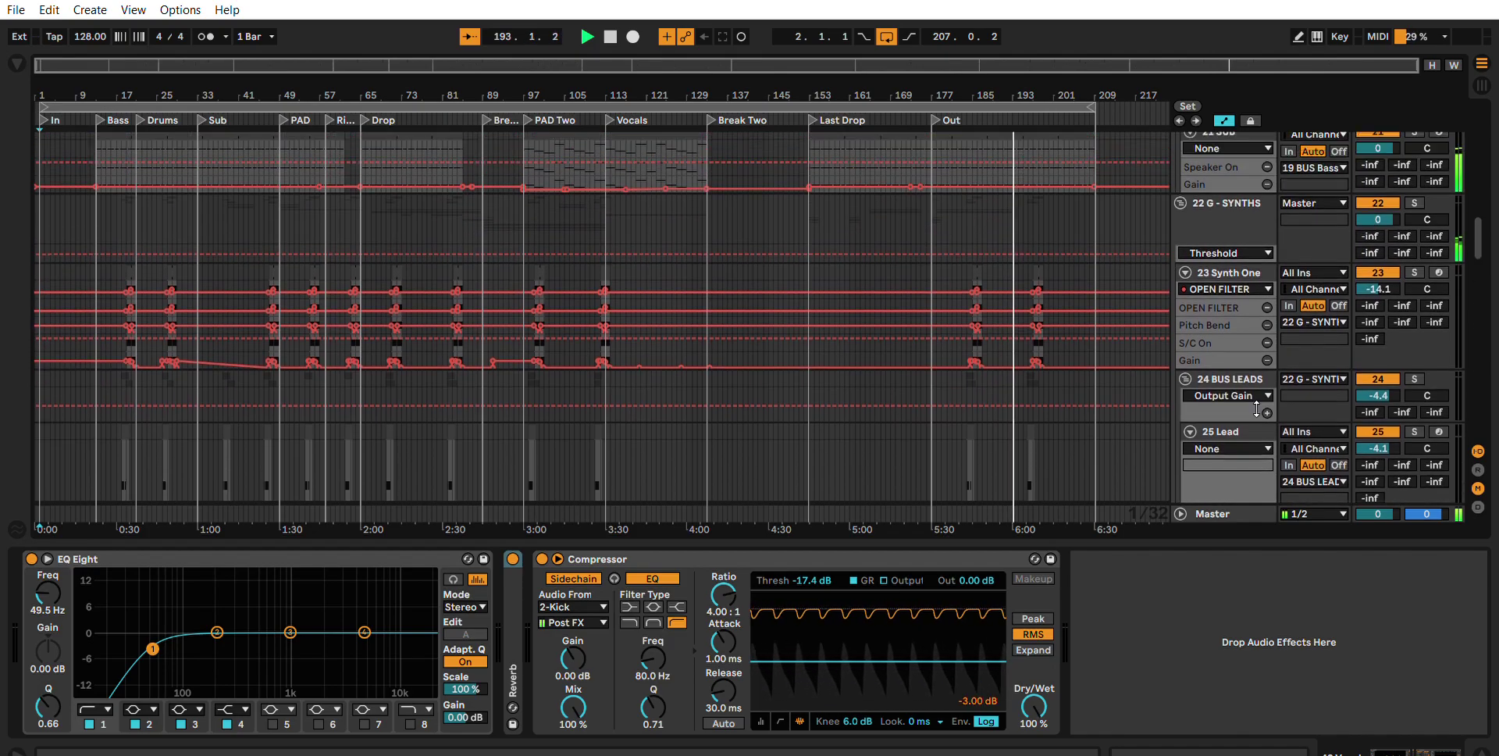
scroll(1253, 400, "up", 3)
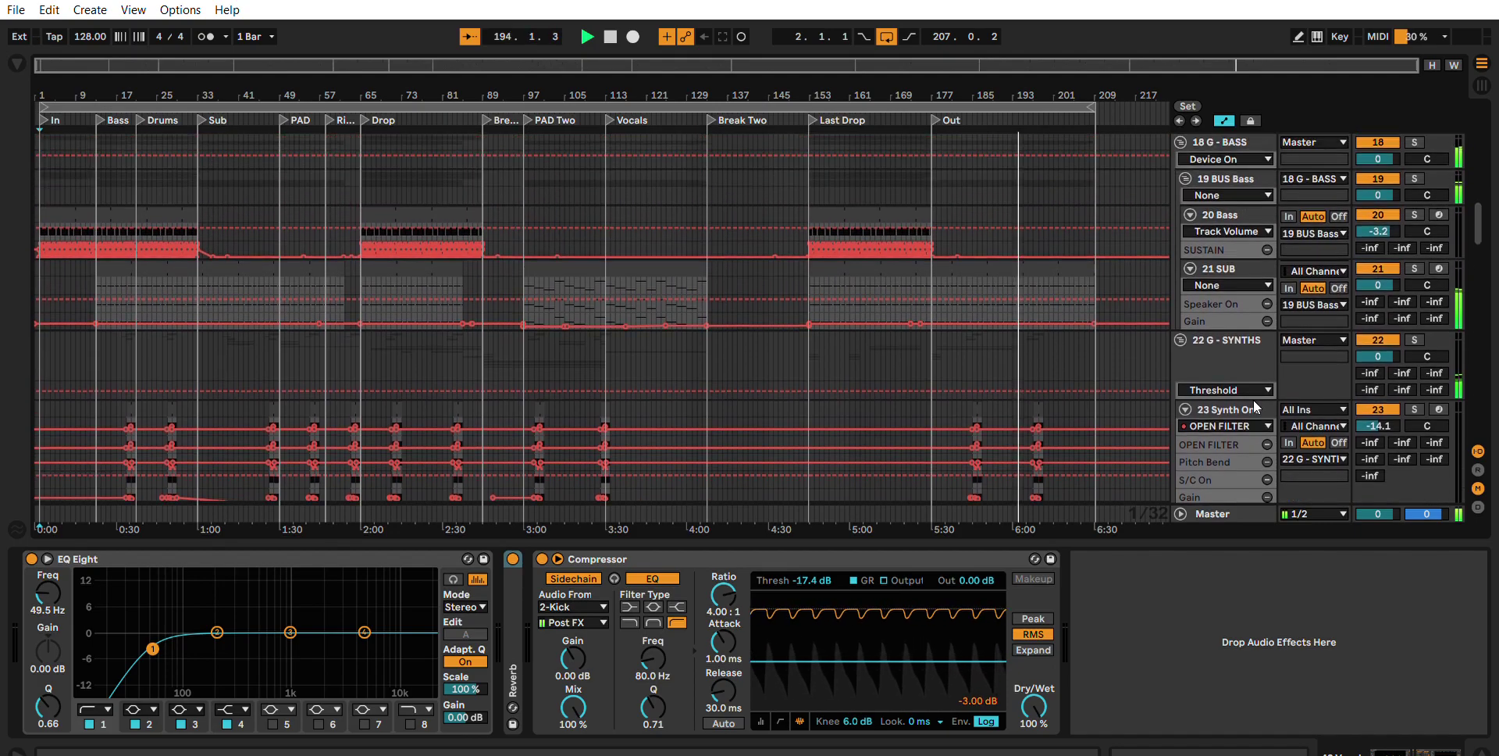
scroll(1255, 402, "up", 2)
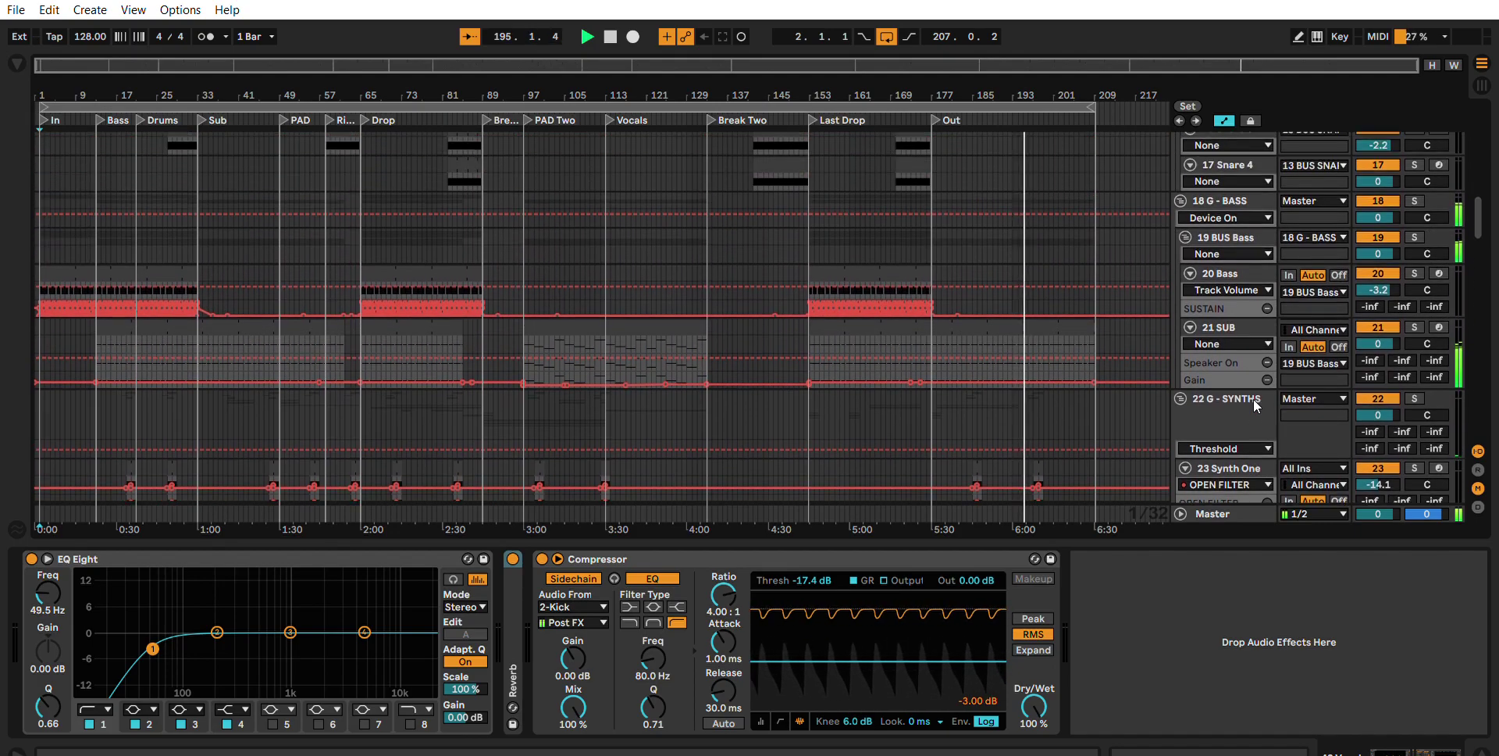
View the Synth One device chain and its automated clips near bar 197, along with the neighbouring lead tracks.
scroll(1254, 402, "down", 3)
scroll(1024, 455, "up", 8)
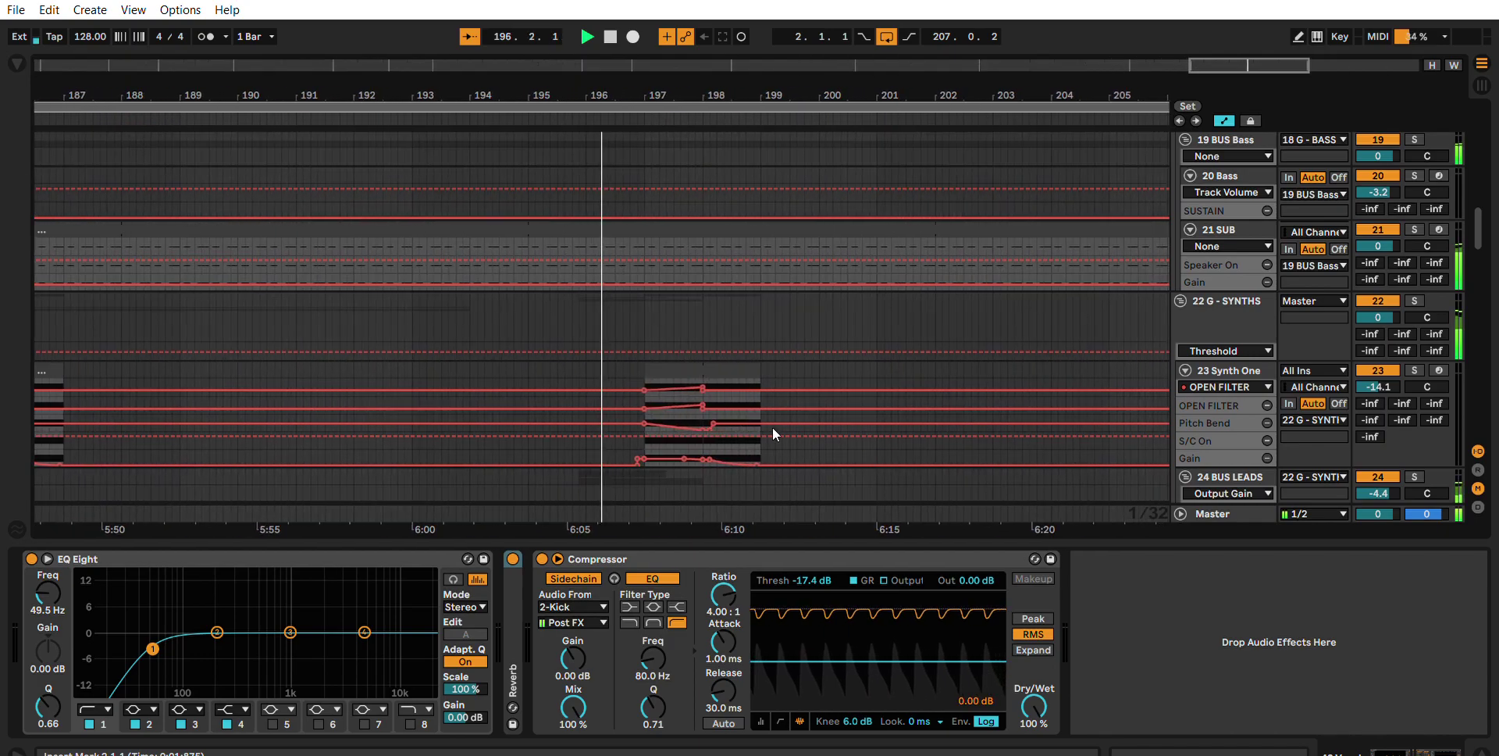
left_click(1180, 383)
scroll(1242, 345, "down", 4)
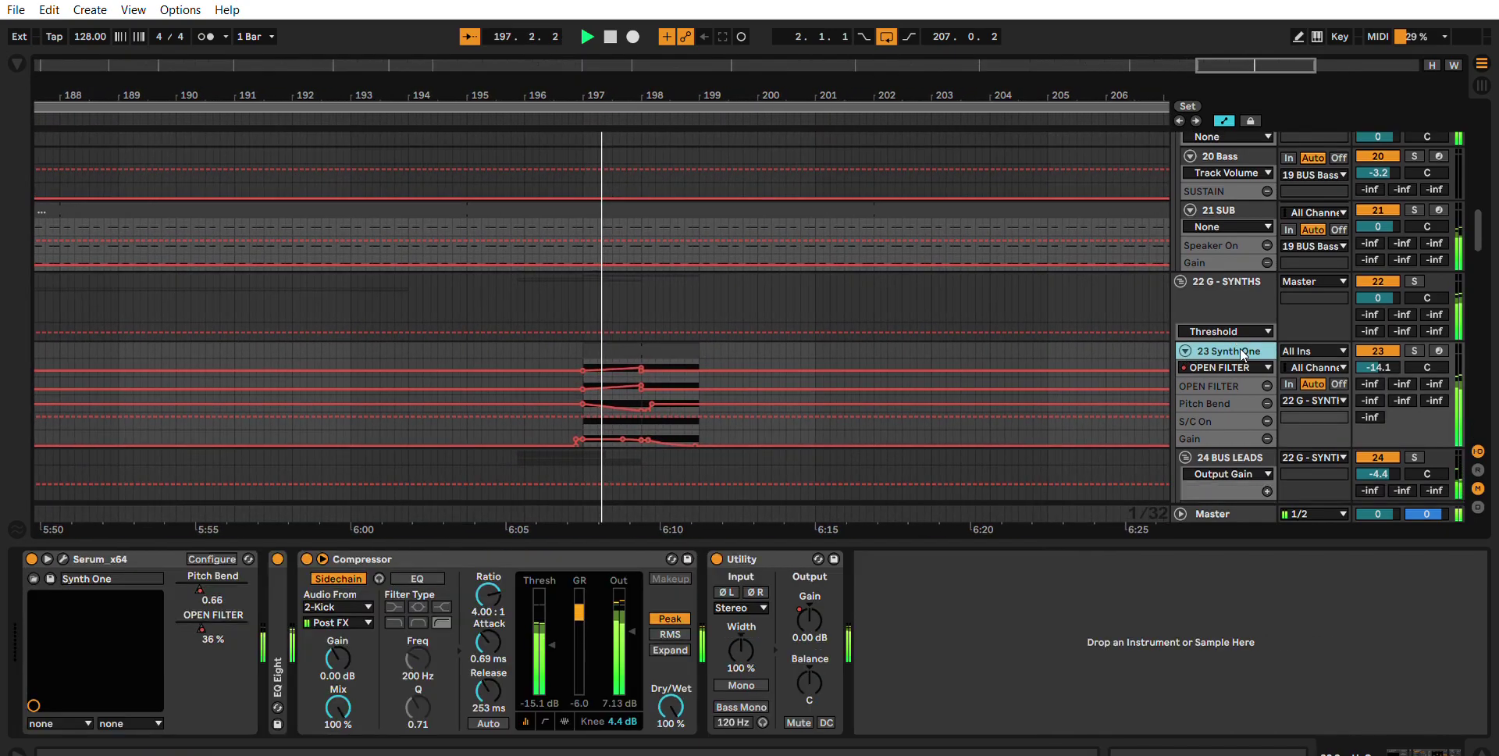
scroll(1259, 305, "down", 3)
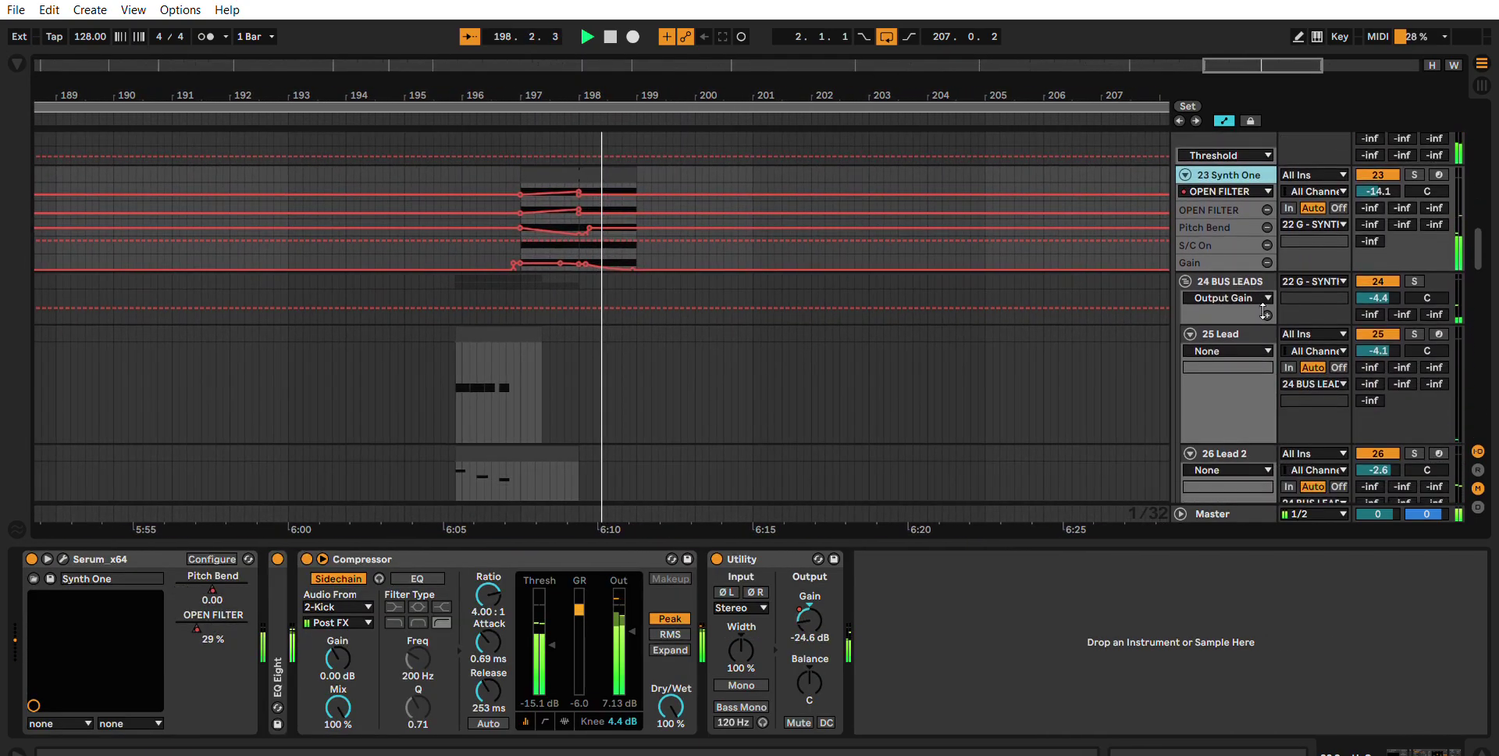
scroll(1253, 302, "up", 6)
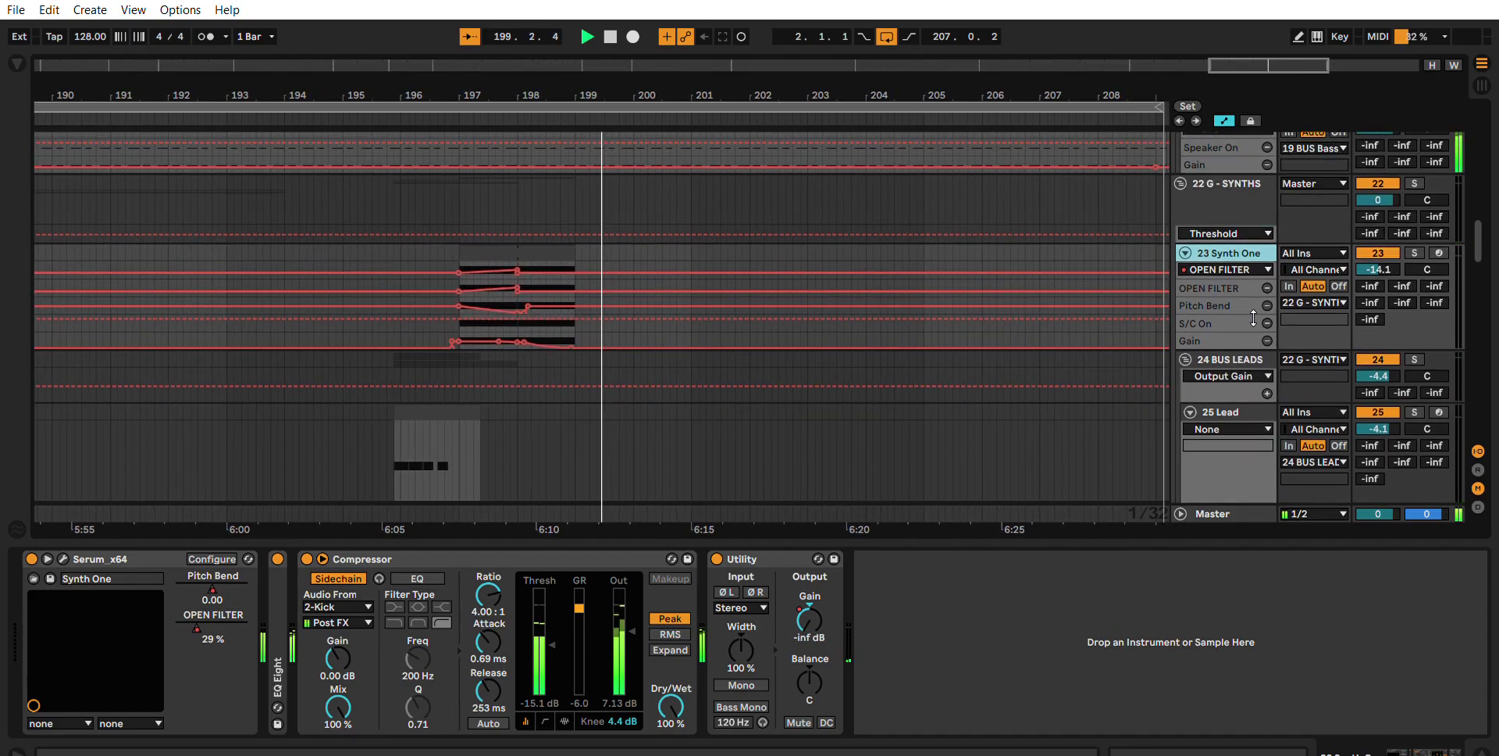
scroll(1030, 306, "down", 3)
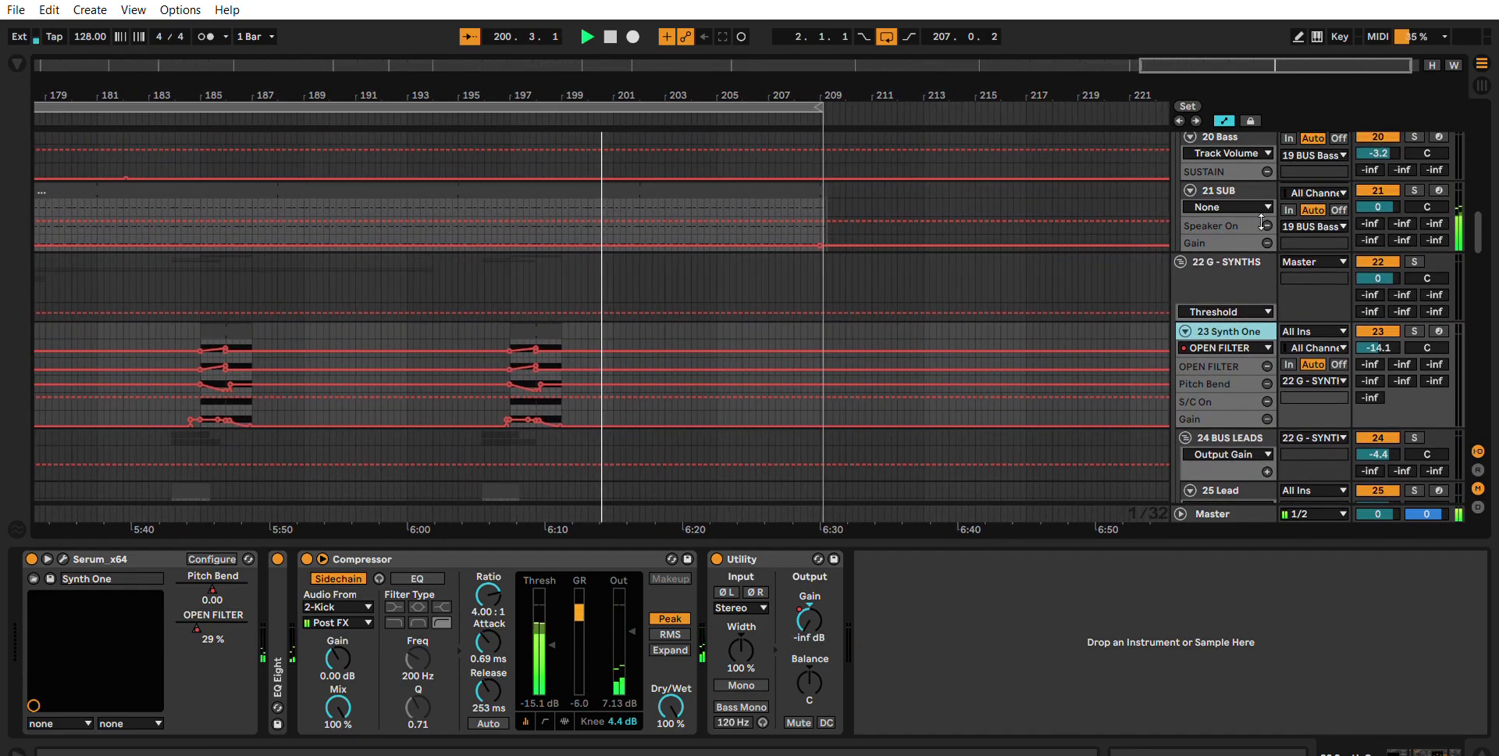